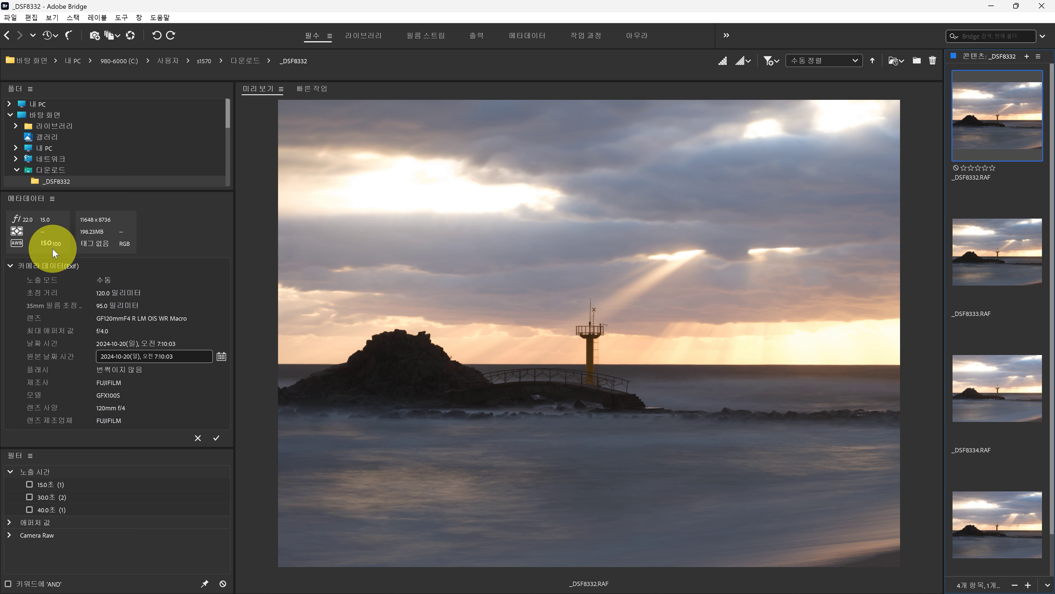
# Compare the four RAW seascape shots and their exposure metadata in the preview, ending on _DSF8332.RAF
pyautogui.click(985, 269)
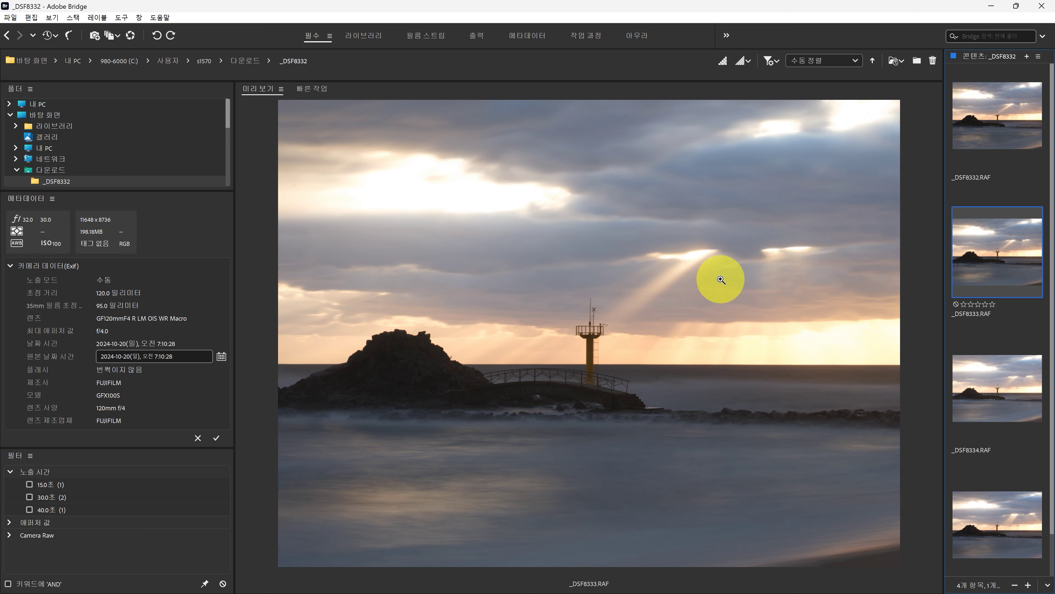
pyautogui.click(973, 125)
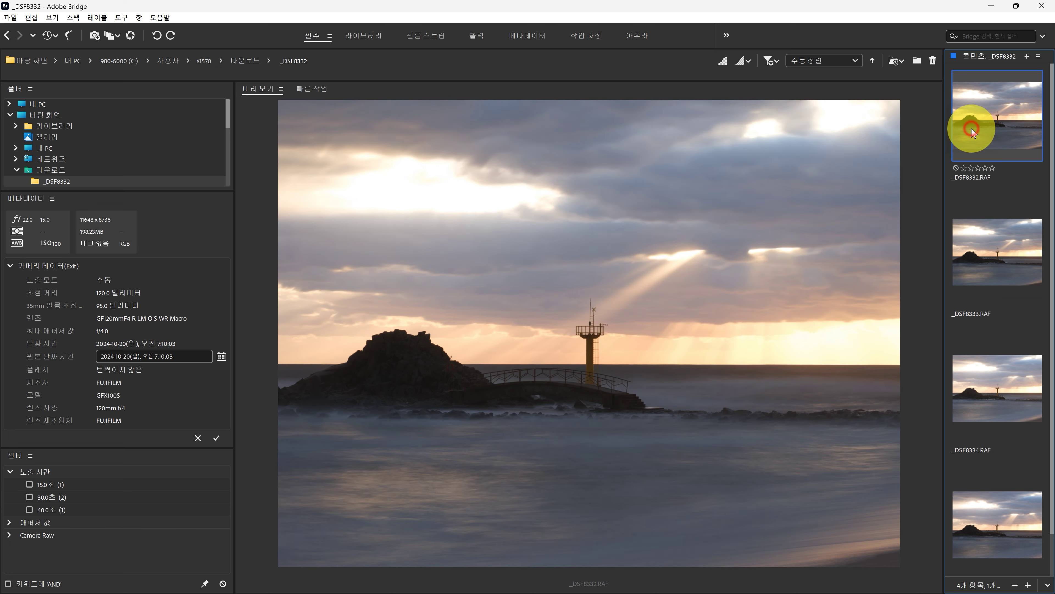
pyautogui.click(983, 252)
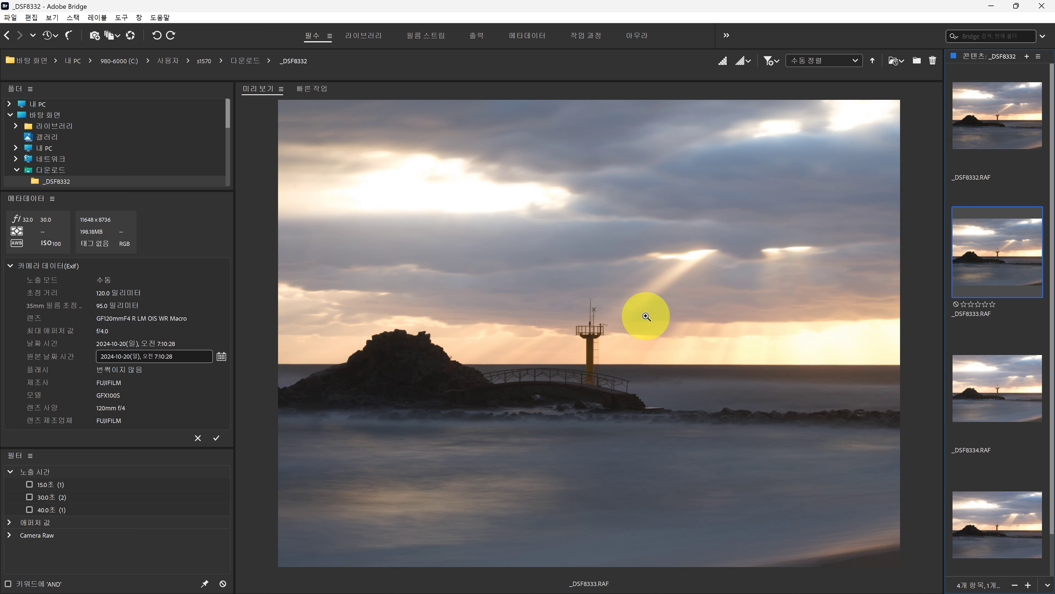
pyautogui.click(974, 384)
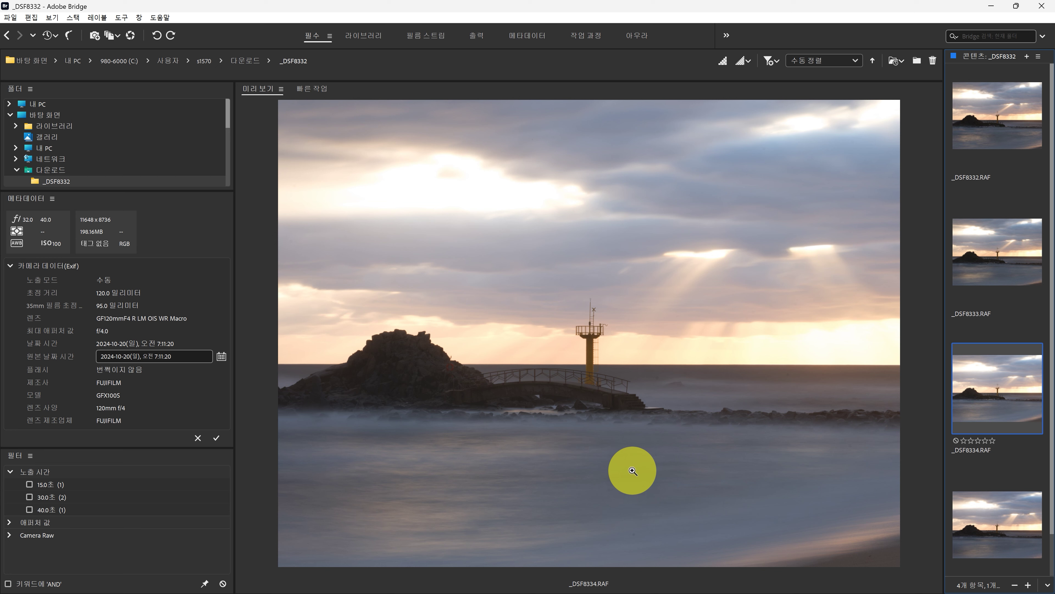
pyautogui.click(1004, 523)
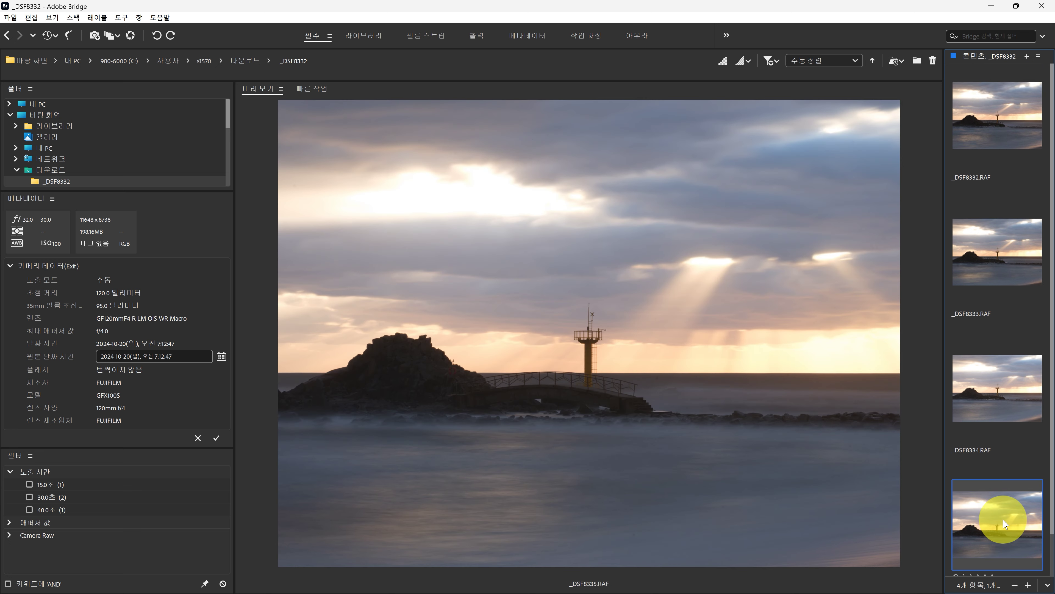
pyautogui.click(982, 142)
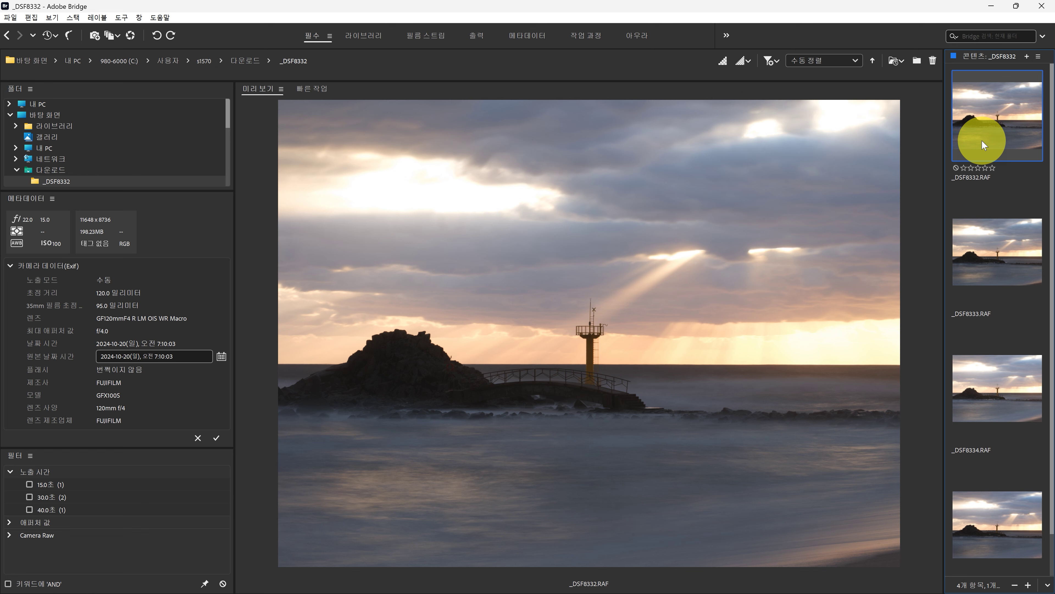
# View _DSF8332.RAF full screen to examine the light rays around the lighthouse, and return to the browser
pyautogui.press('space')
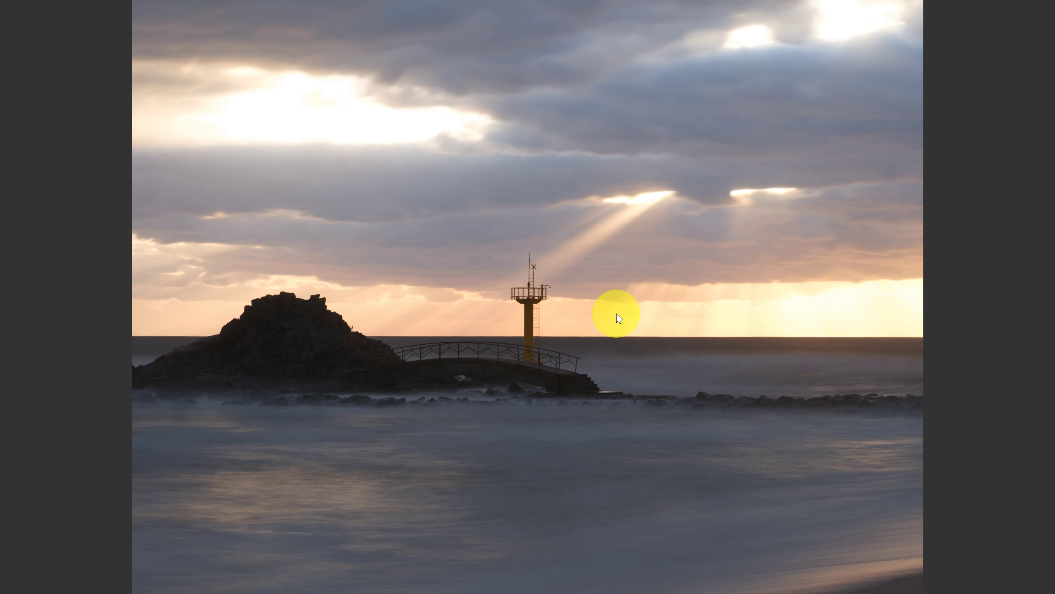
pyautogui.click(643, 210)
pyautogui.click(618, 276)
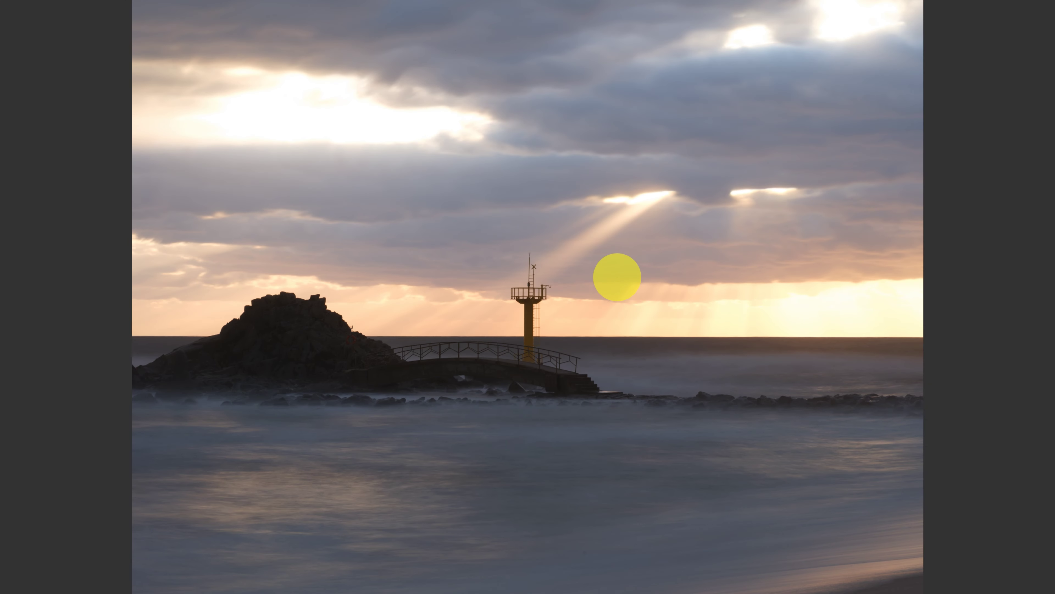
pyautogui.press('space')
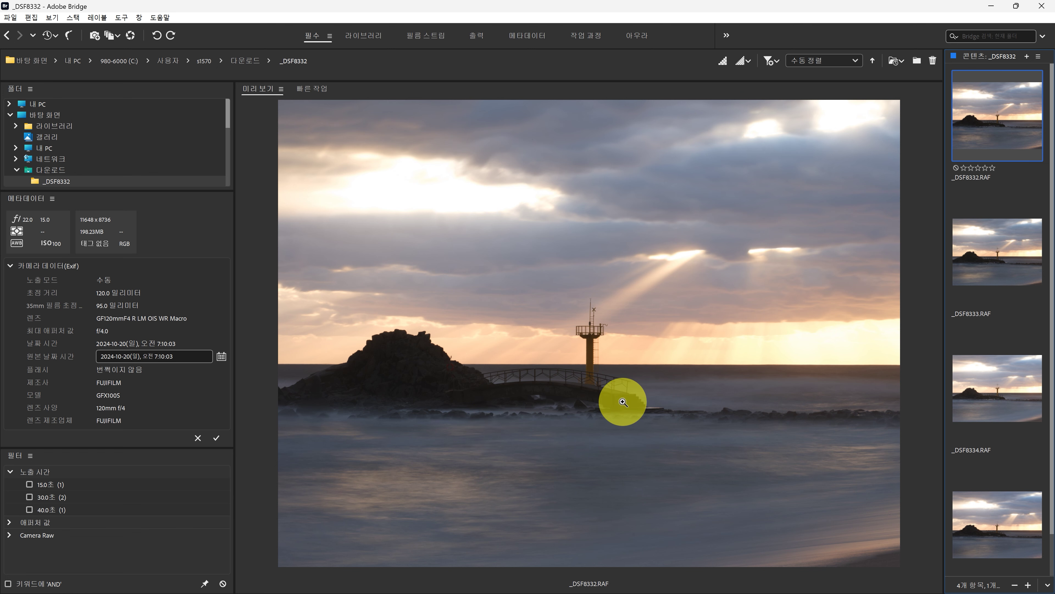
# Inspect the sharpness of the lighthouse, bridge and stairs in a magnified full-screen preview of _DSF8332.RAF, and close the preview
pyautogui.press('space')
pyautogui.click(577, 392)
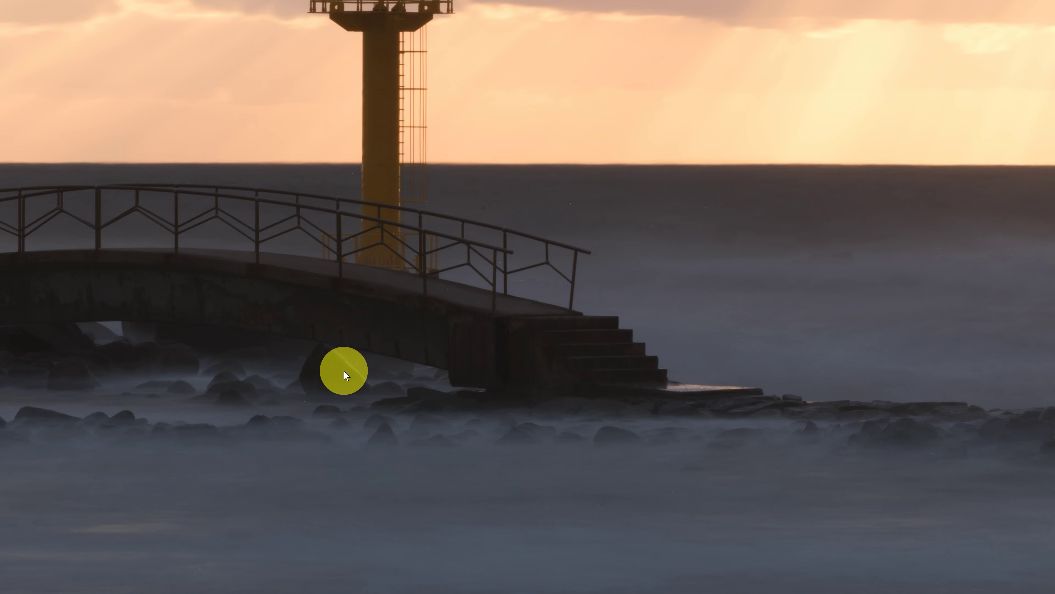
pyautogui.moveTo(551, 313); pyautogui.dragTo(488, 451)
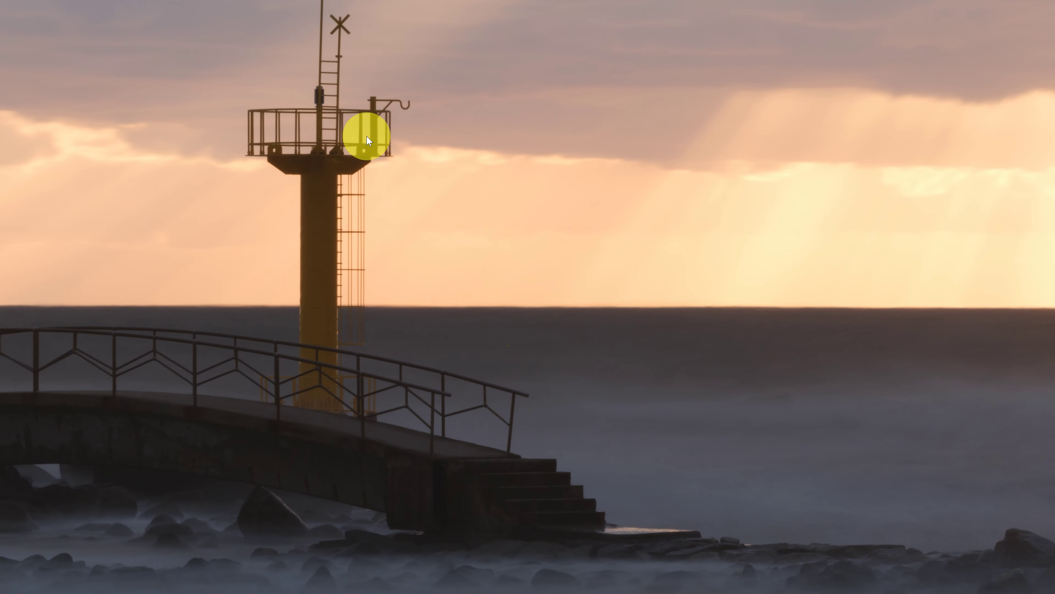
pyautogui.moveTo(365, 136); pyautogui.dragTo(382, 233)
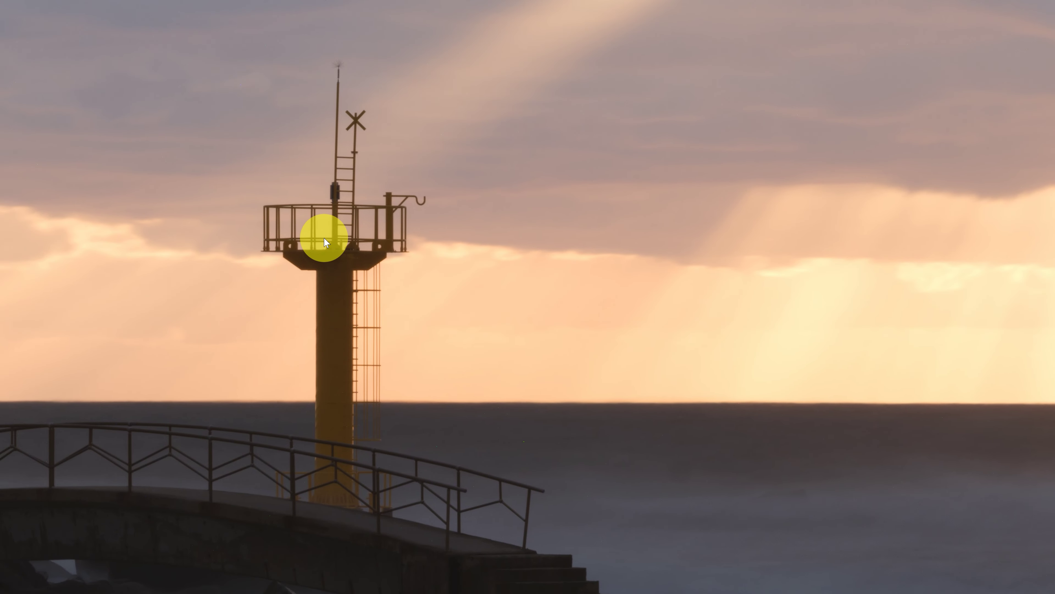
pyautogui.moveTo(341, 371); pyautogui.dragTo(377, 306)
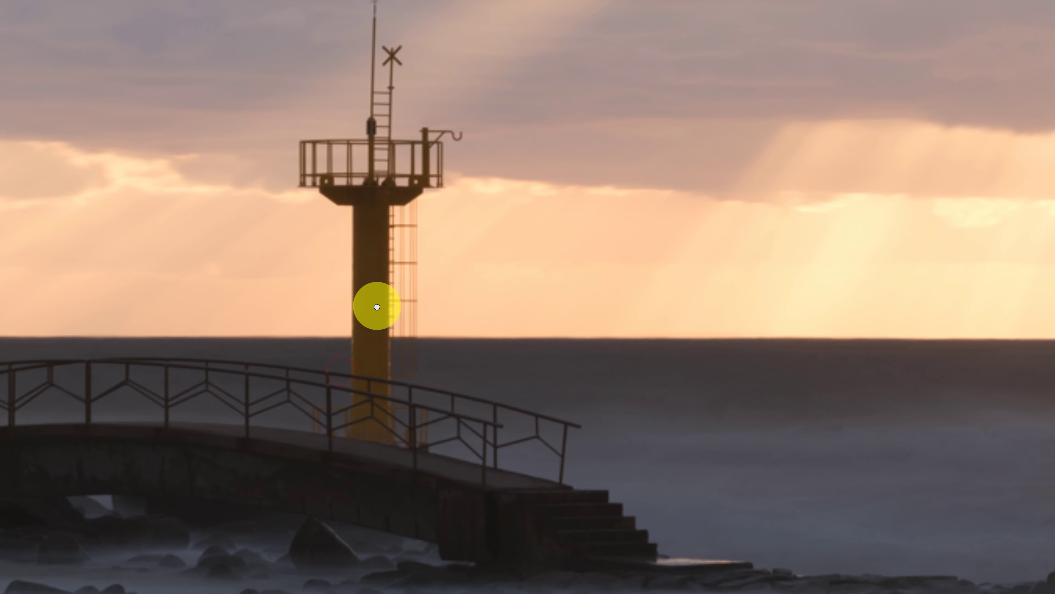
pyautogui.moveTo(582, 512); pyautogui.dragTo(473, 469)
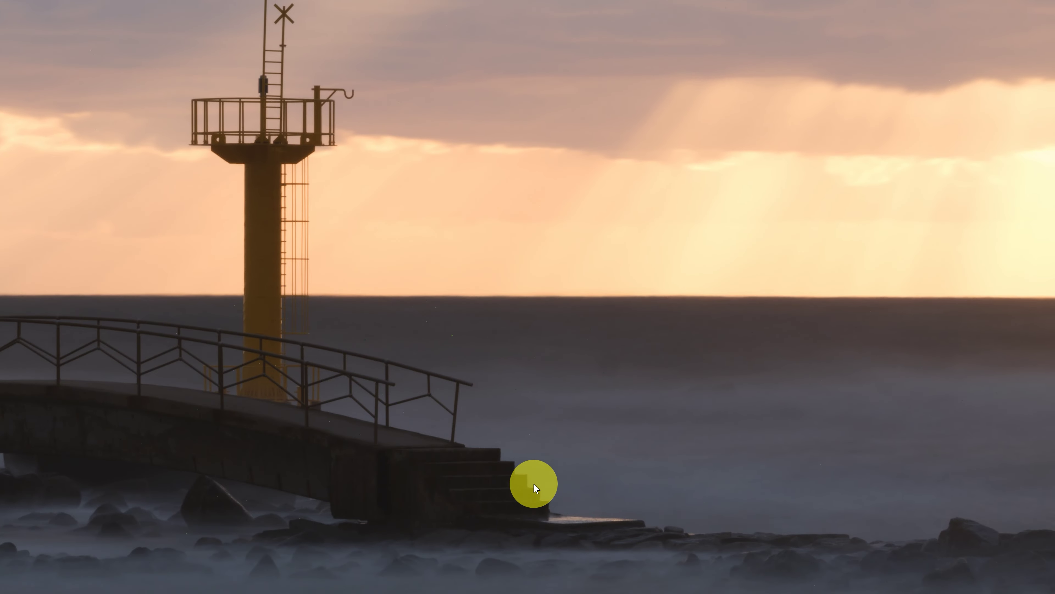
pyautogui.click(534, 483)
pyautogui.press('Escape')
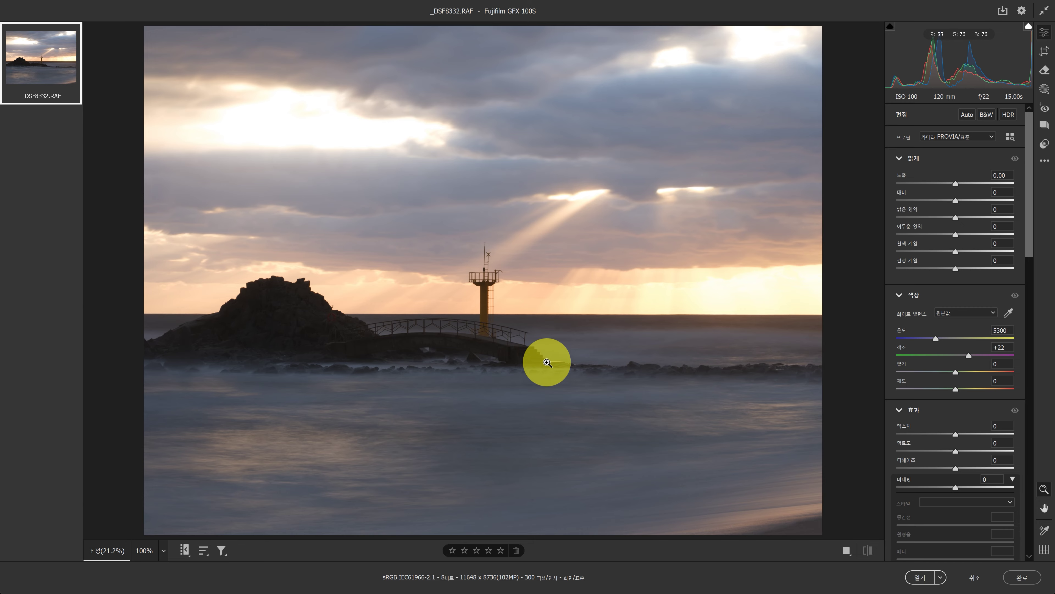
# In Camera Raw, view _DSF8332.RAF at 100% magnification with the lighthouse, bridge railing and stairs in frame
pyautogui.click(517, 357)
pyautogui.keyDown('alt'); pyautogui.click(515, 372); pyautogui.keyUp('alt')
pyautogui.click(515, 371)
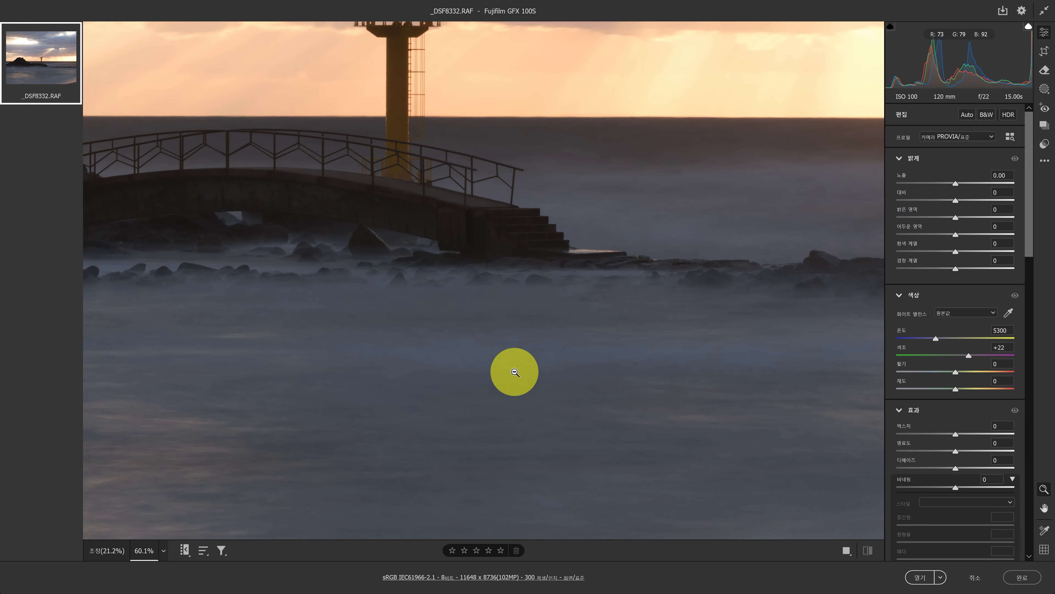
pyautogui.click(164, 551)
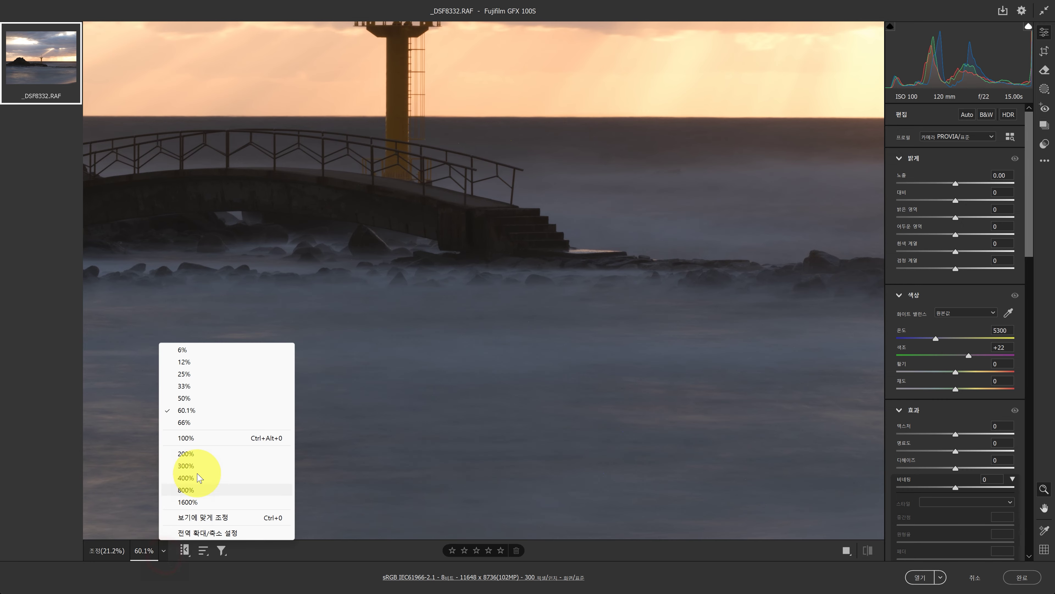
pyautogui.click(199, 438)
pyautogui.press('h')
pyautogui.moveTo(464, 260); pyautogui.dragTo(448, 400)
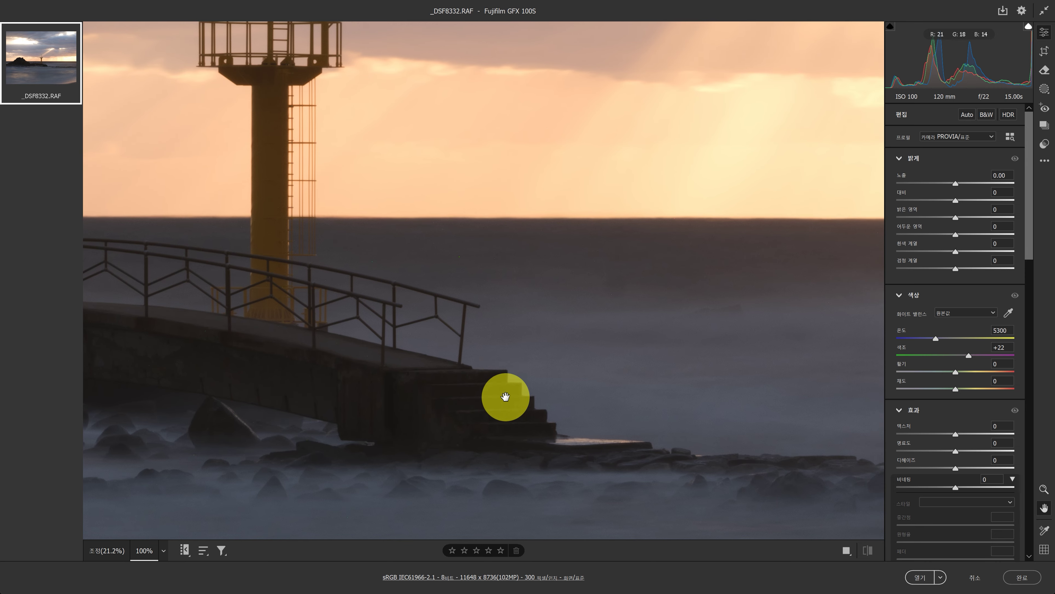
pyautogui.moveTo(387, 270); pyautogui.dragTo(356, 309)
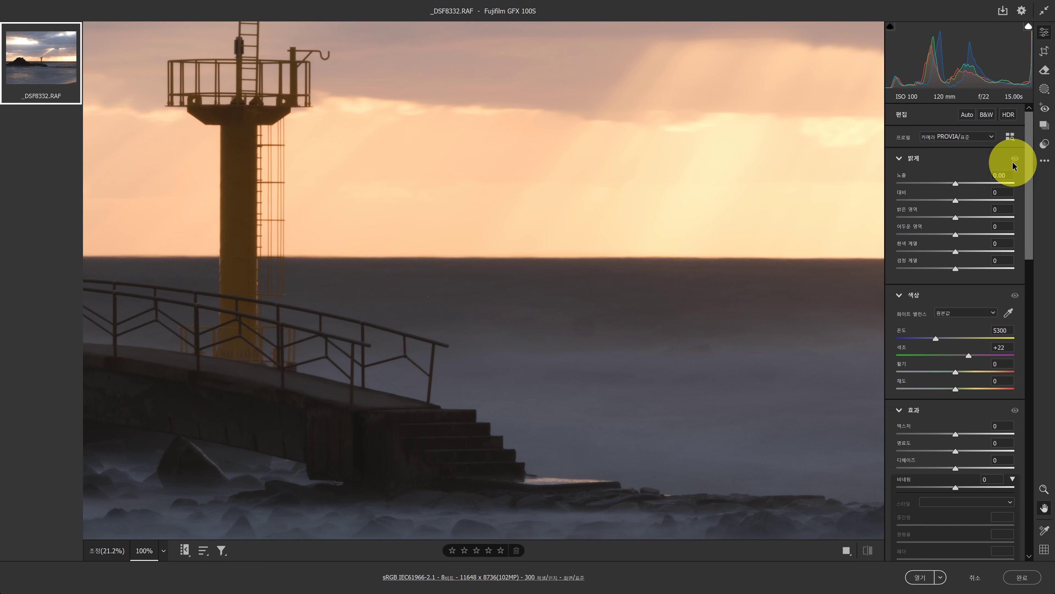
# In the Detail settings, set the sharpening amount to 86, the radius to 1.7 and the detail to 6
pyautogui.moveTo(1027, 156); pyautogui.dragTo(1023, 332)
pyautogui.scroll(-3, 952, 310)
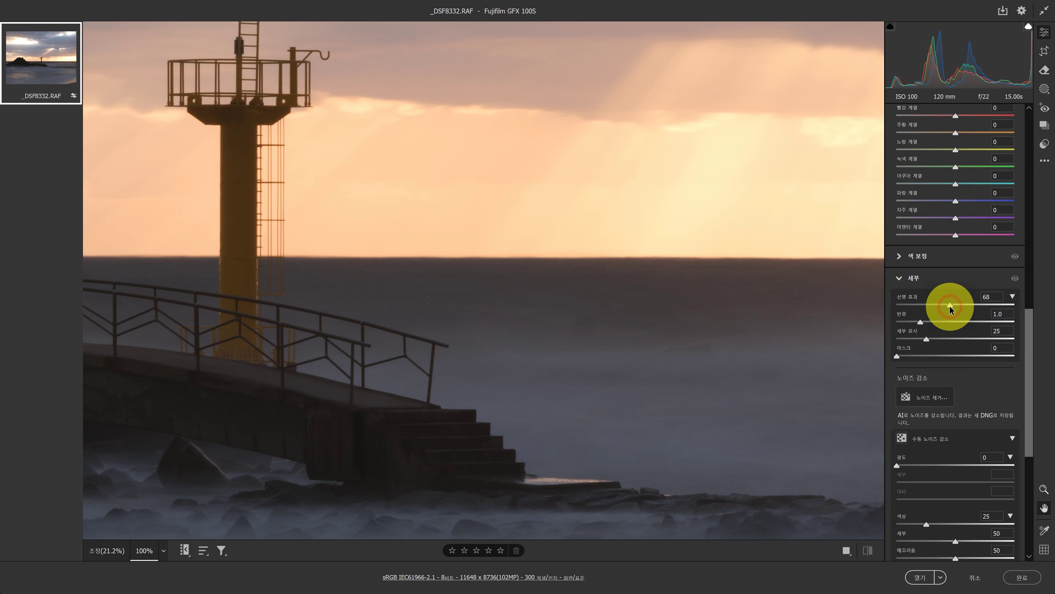
pyautogui.click(966, 305)
pyautogui.click(953, 321)
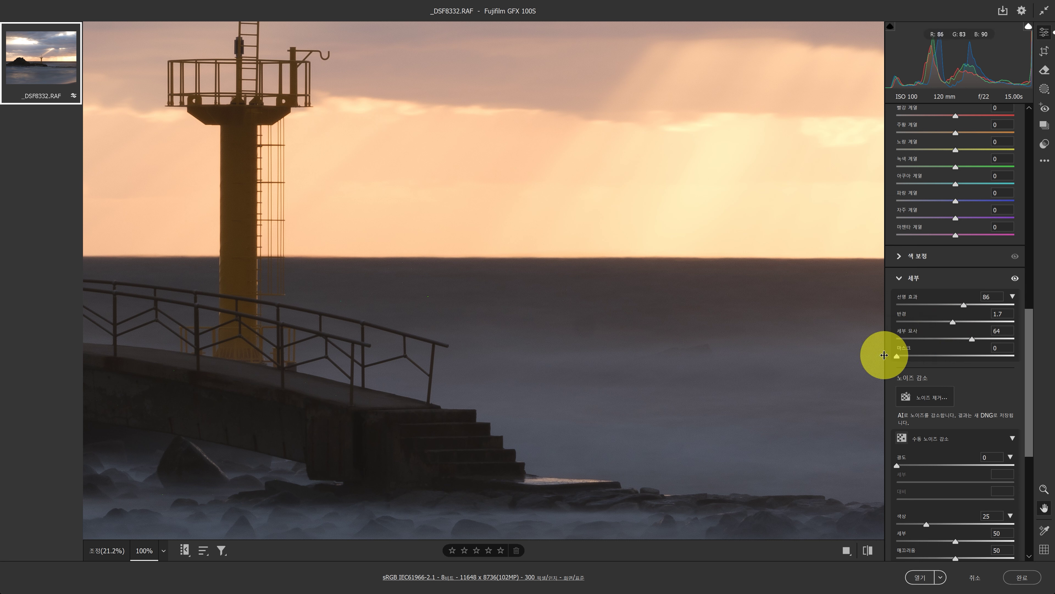
pyautogui.click(904, 339)
pyautogui.moveTo(904, 340); pyautogui.dragTo(903, 341)
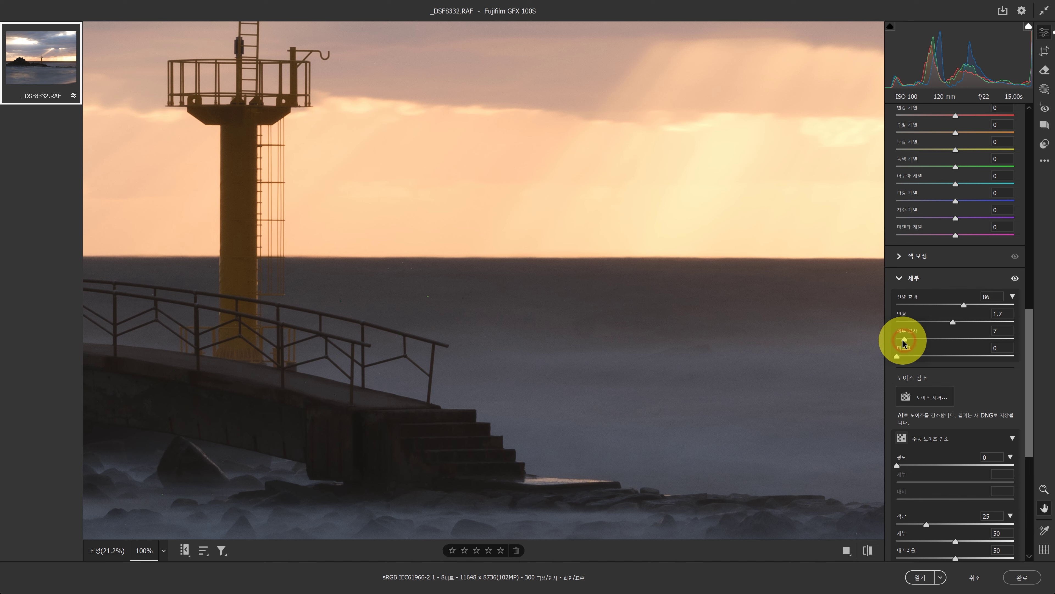
# Raise the sharpening amount to 93, the radius to 2.0 and the detail to 18
pyautogui.moveTo(963, 305); pyautogui.dragTo(969, 304)
pyautogui.click(963, 321)
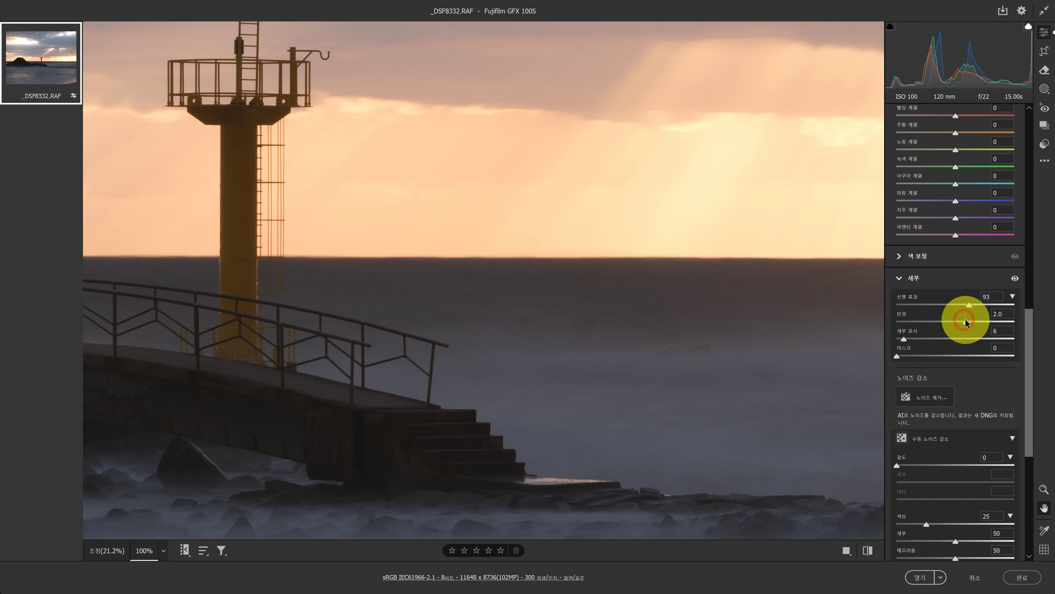
pyautogui.moveTo(914, 339); pyautogui.dragTo(905, 341)
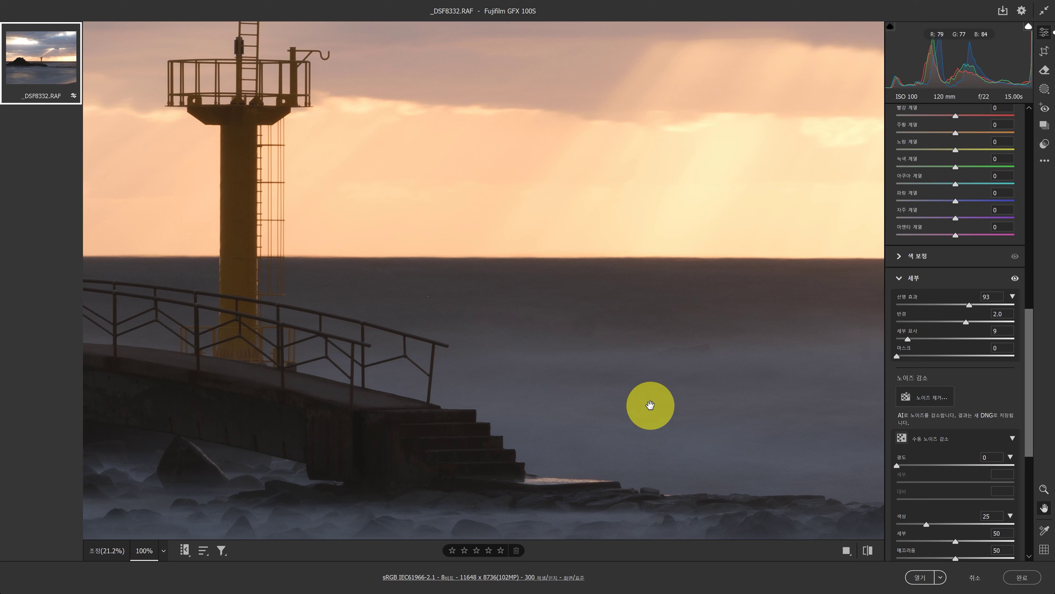
pyautogui.moveTo(908, 339)
pyautogui.mouseDown()
pyautogui.moveTo(954, 340)
pyautogui.moveTo(919, 339)
pyautogui.mouseUp()
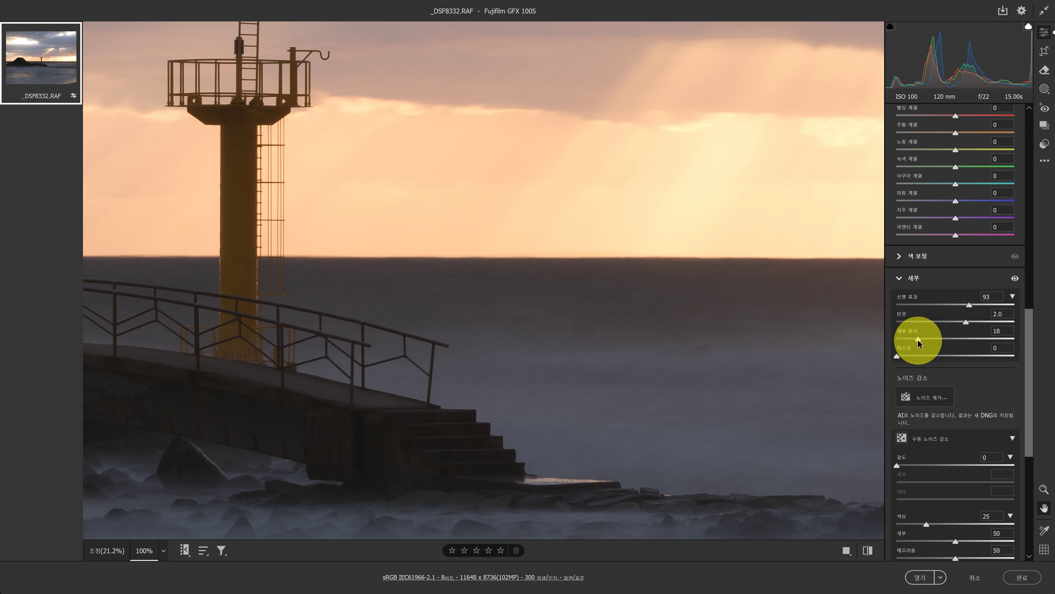
# Switch the Detail adjustments off and on repeatedly to compare the photo with and without the sharpening
pyautogui.click(1015, 280)
pyautogui.click(1015, 280)
pyautogui.click(1015, 280)
pyautogui.click(1015, 279)
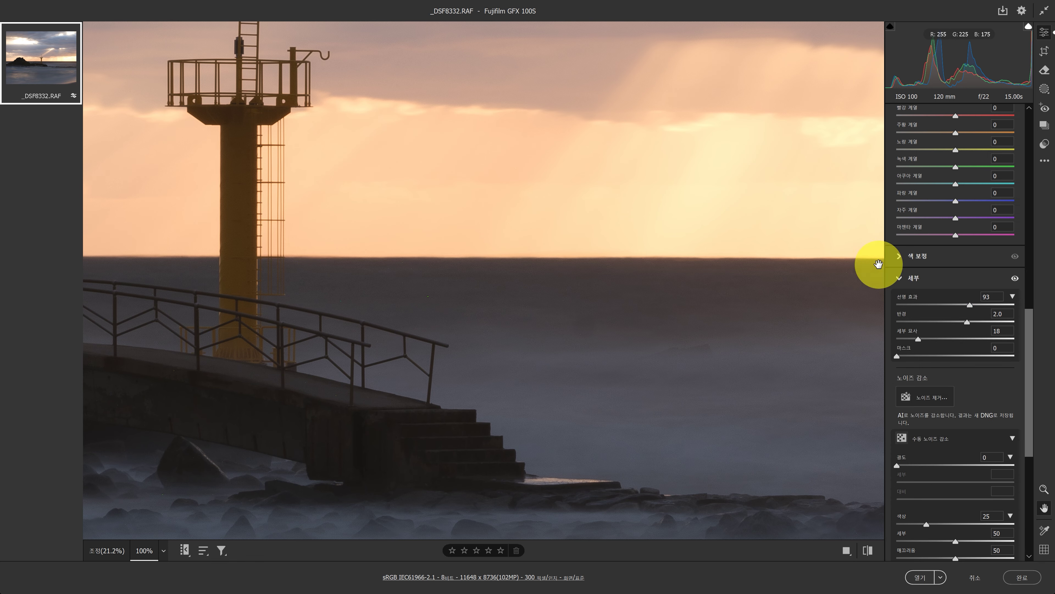
pyautogui.click(1014, 279)
pyautogui.click(1013, 279)
pyautogui.click(1014, 280)
pyautogui.click(1014, 279)
pyautogui.click(1014, 279)
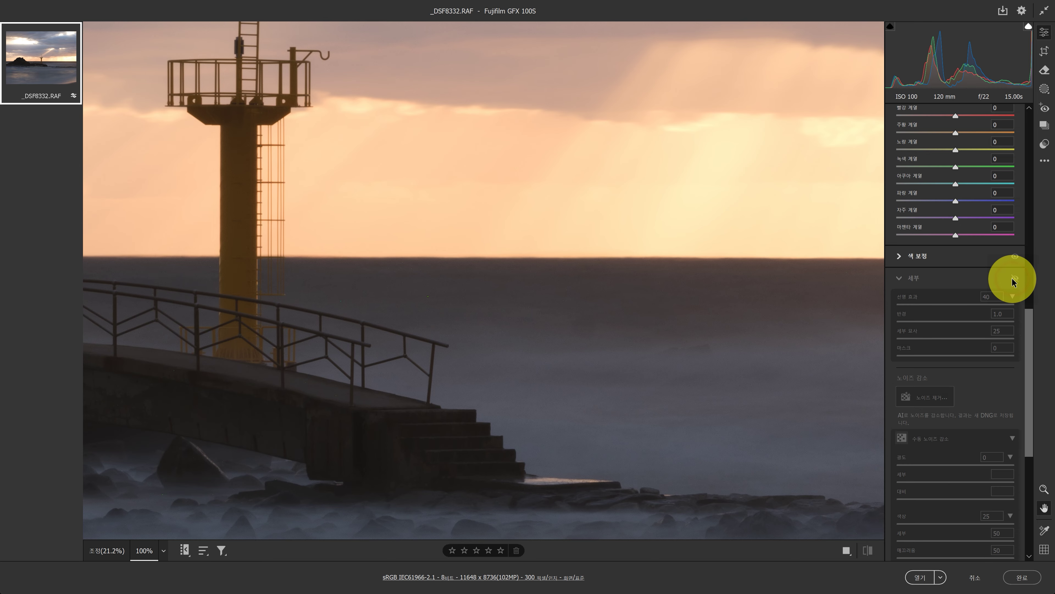
pyautogui.click(1015, 278)
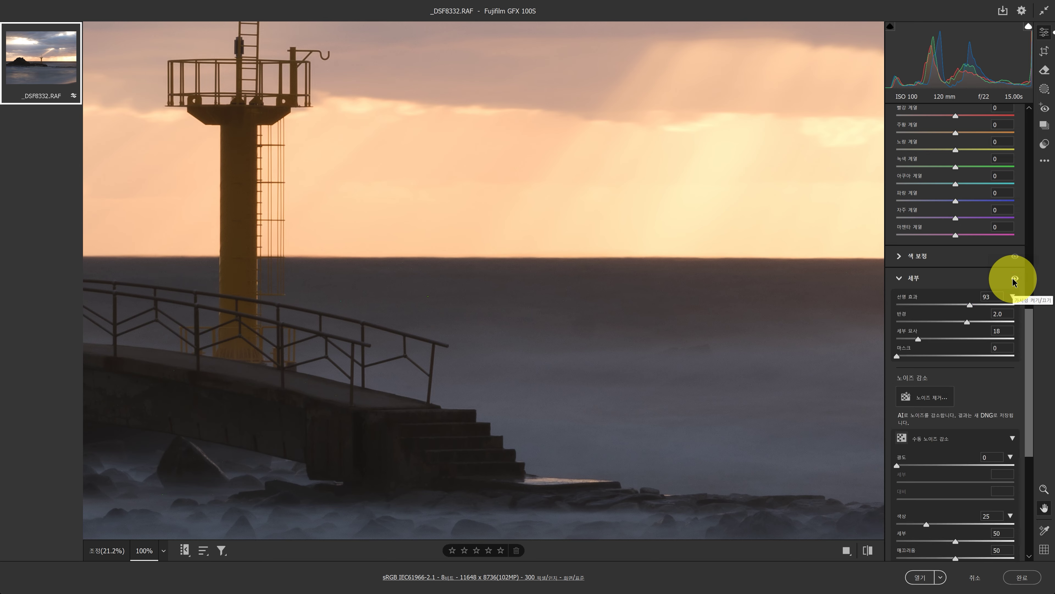
# Set the sharpening amount to 123, the radius to 2.5 and the detail to 7, trying detail 64 along the way
pyautogui.moveTo(919, 338); pyautogui.dragTo(909, 340)
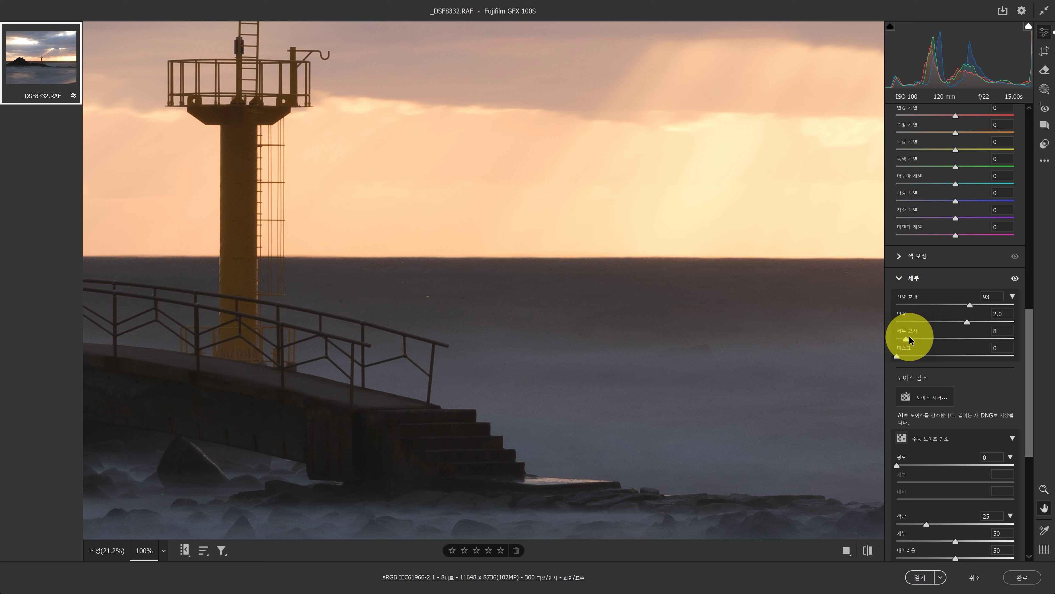
pyautogui.moveTo(970, 305); pyautogui.dragTo(993, 314)
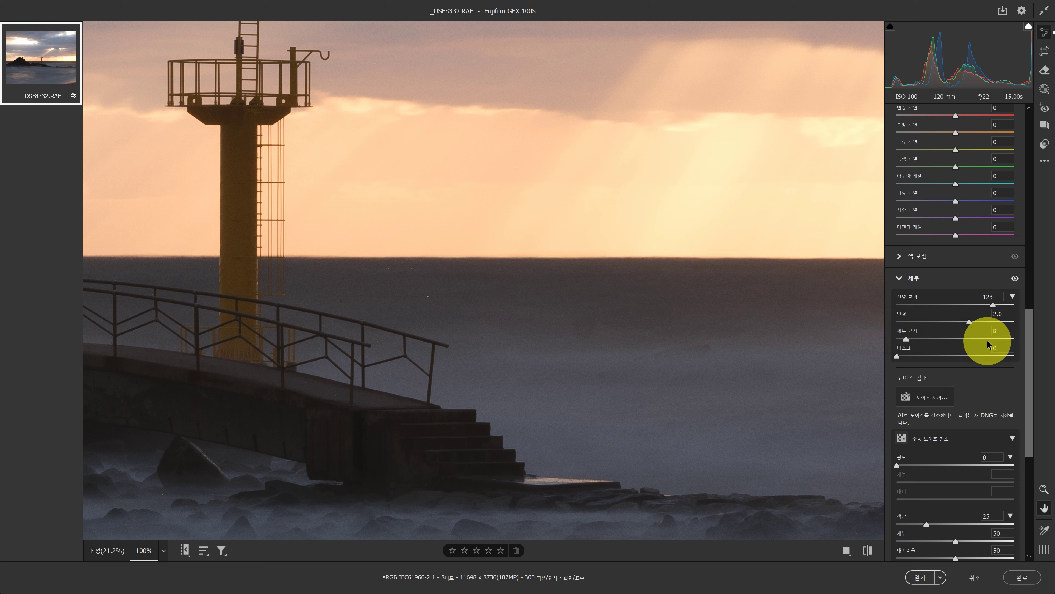
pyautogui.click(973, 339)
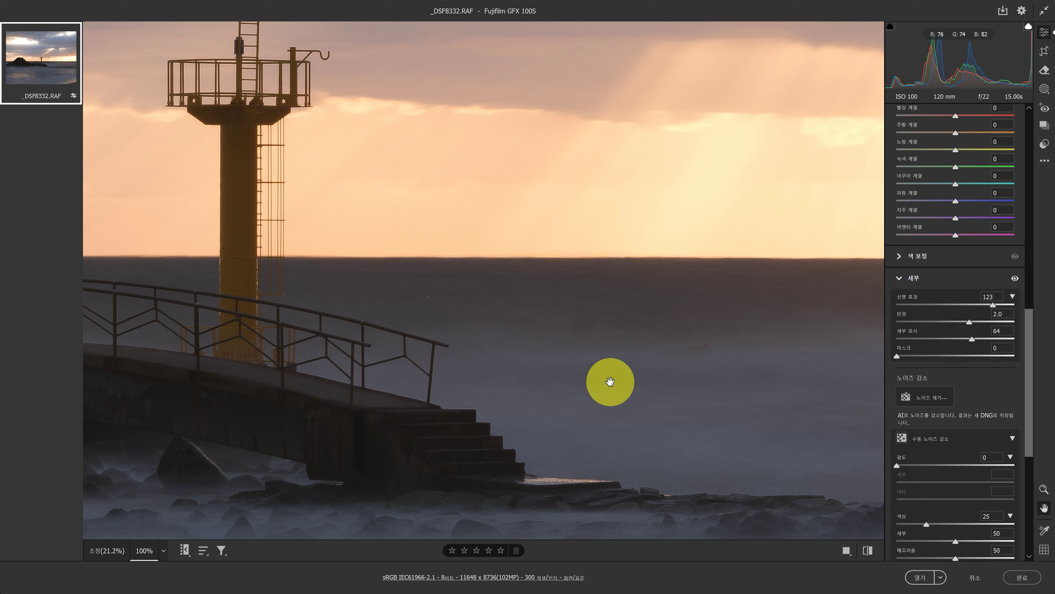
pyautogui.click(900, 339)
pyautogui.moveTo(896, 341); pyautogui.dragTo(907, 347)
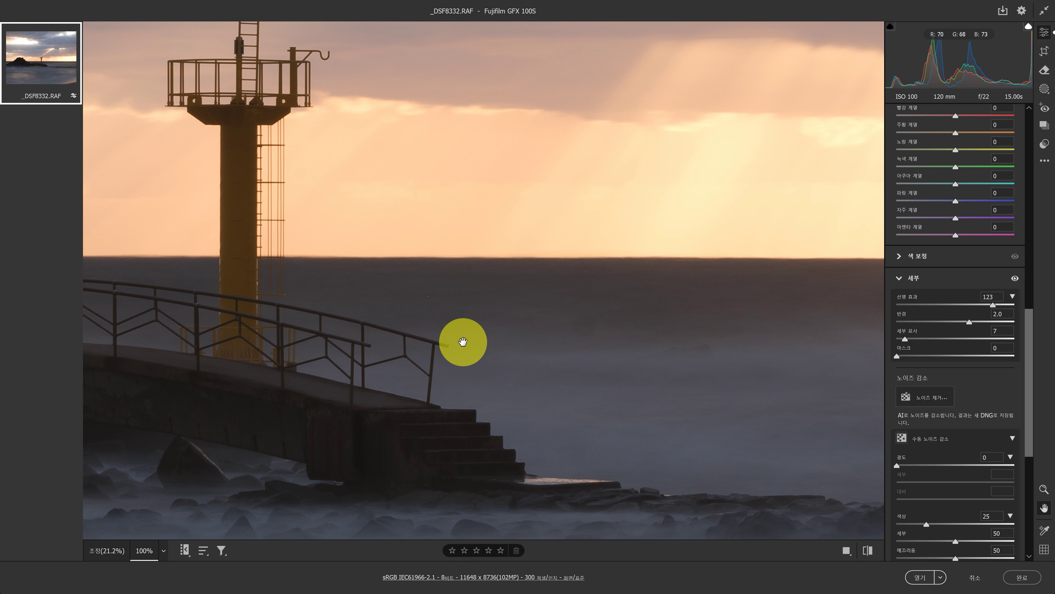
pyautogui.moveTo(1002, 323); pyautogui.dragTo(907, 323)
pyautogui.moveTo(982, 329)
pyautogui.mouseDown()
pyautogui.moveTo(972, 324)
pyautogui.moveTo(994, 328)
pyautogui.mouseUp()
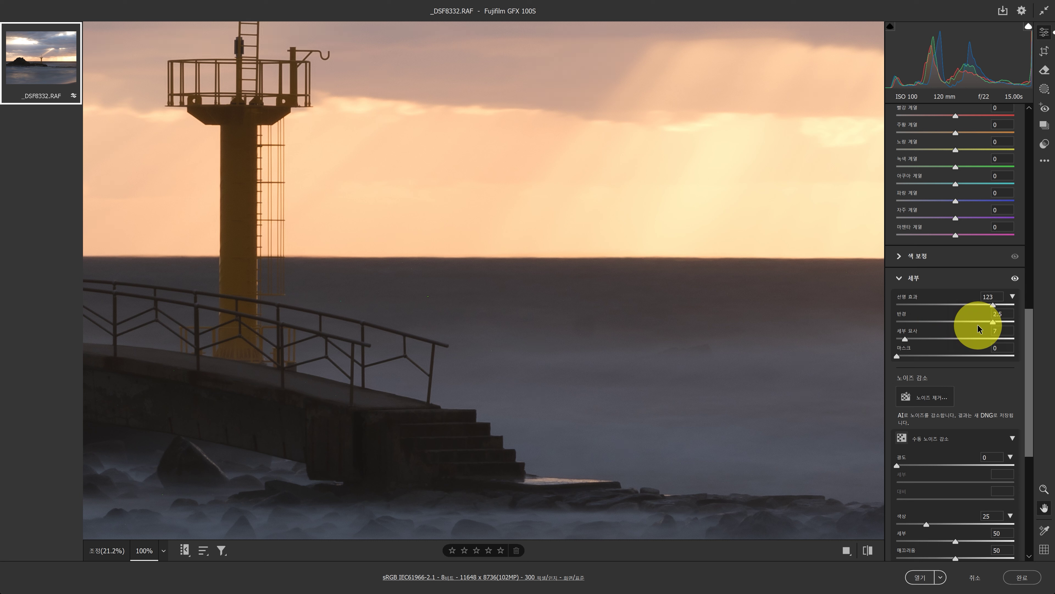
# Compare the photo with and without the Detail adjustments and examine the rocks below the bridge
pyautogui.click(1012, 279)
pyautogui.click(1013, 279)
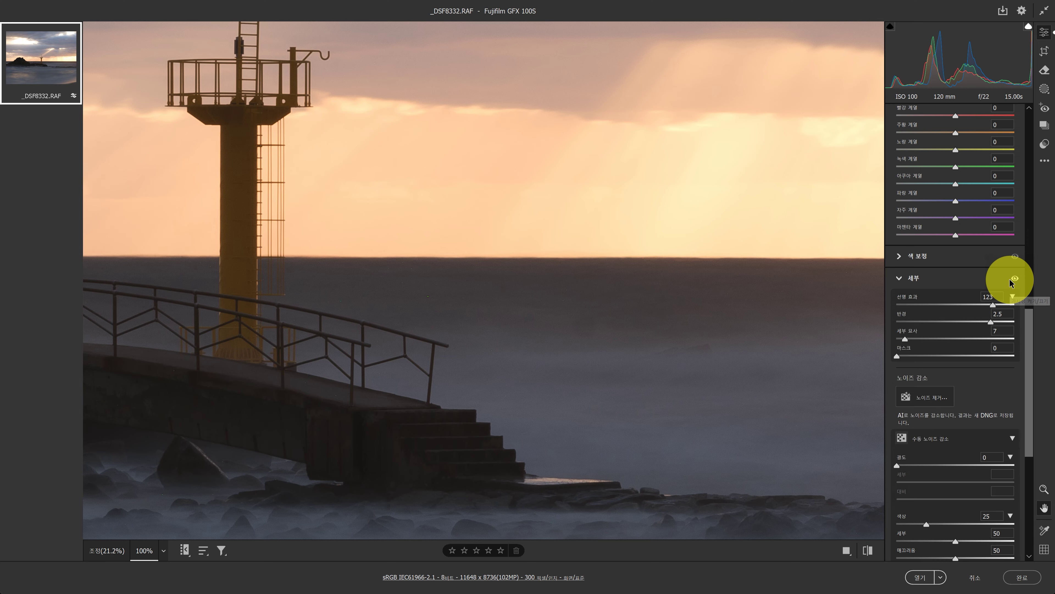
pyautogui.moveTo(277, 505); pyautogui.dragTo(411, 409)
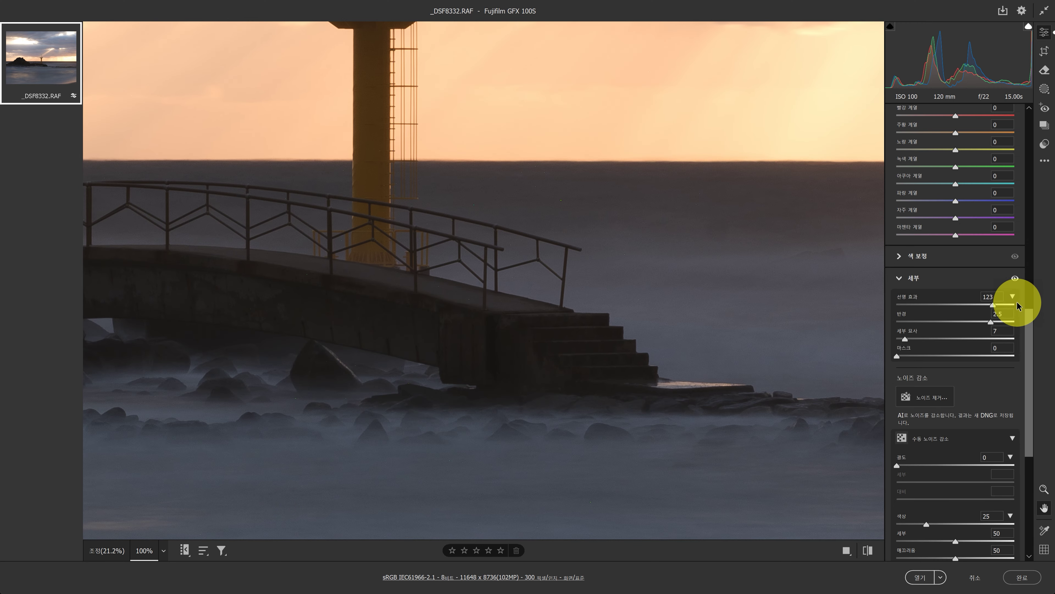
# Switch the Detail adjustments off and on and examine the bridge's stairs and the rocks beside them
pyautogui.click(1015, 280)
pyautogui.click(1015, 283)
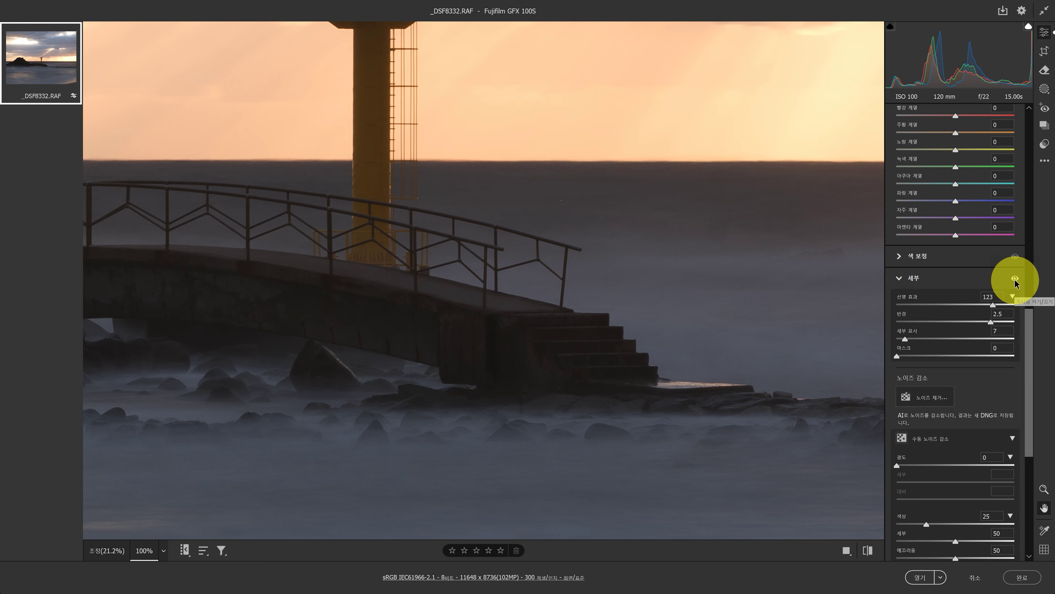
pyautogui.moveTo(780, 383); pyautogui.dragTo(657, 382)
pyautogui.moveTo(726, 395); pyautogui.dragTo(722, 427)
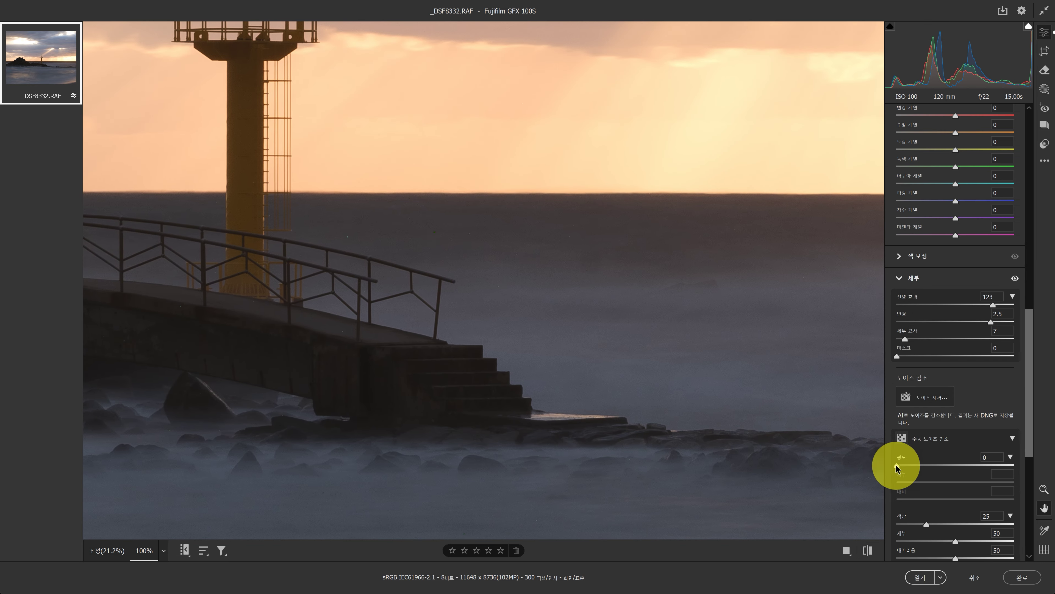
# Set the luminance amount of the manual noise reduction to 6
pyautogui.click(905, 466)
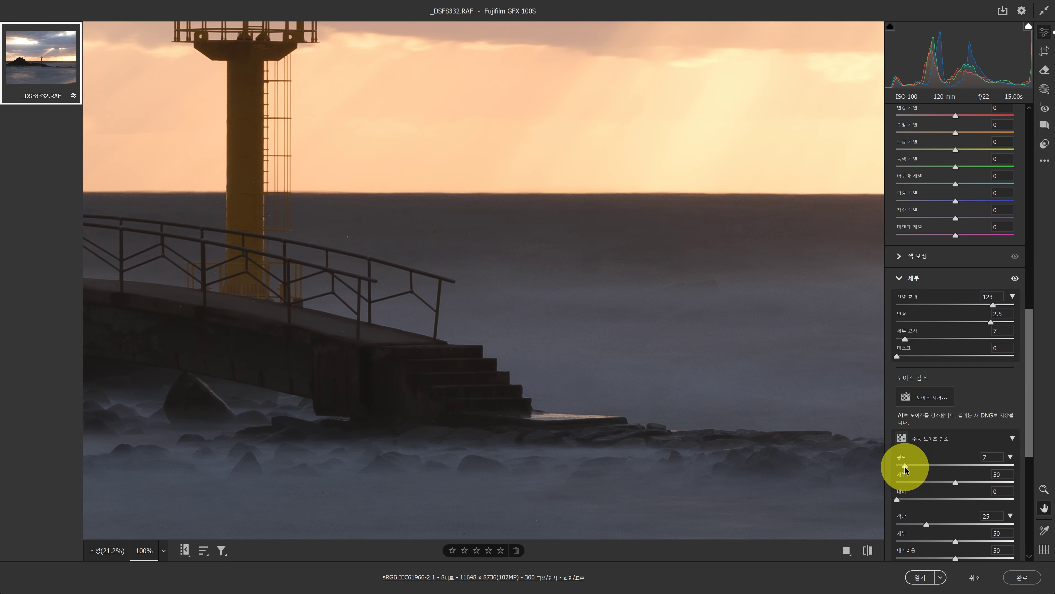
pyautogui.moveTo(906, 469); pyautogui.dragTo(901, 465)
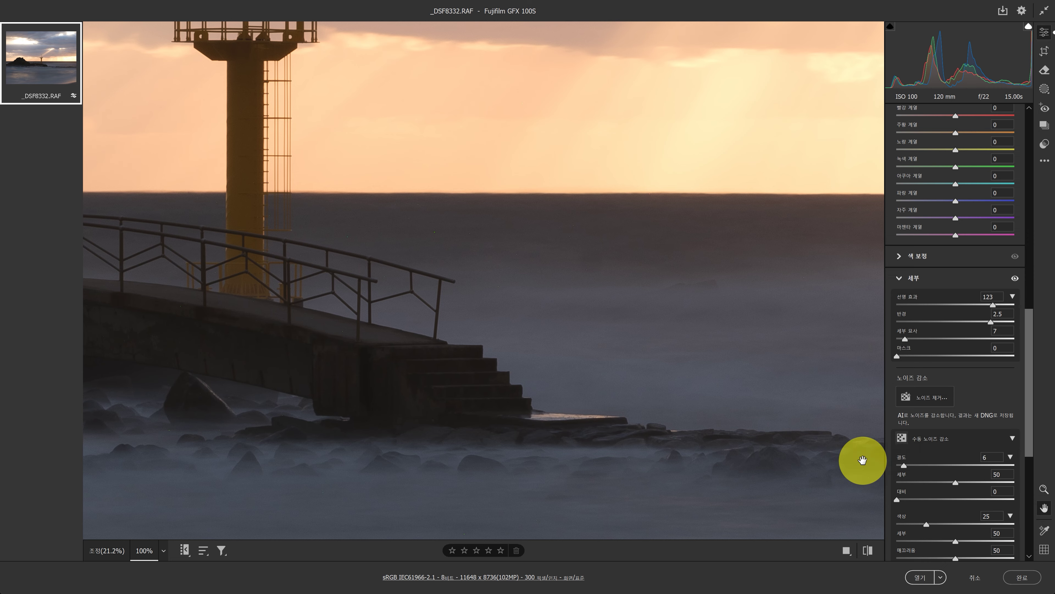
pyautogui.moveTo(370, 271); pyautogui.dragTo(438, 360)
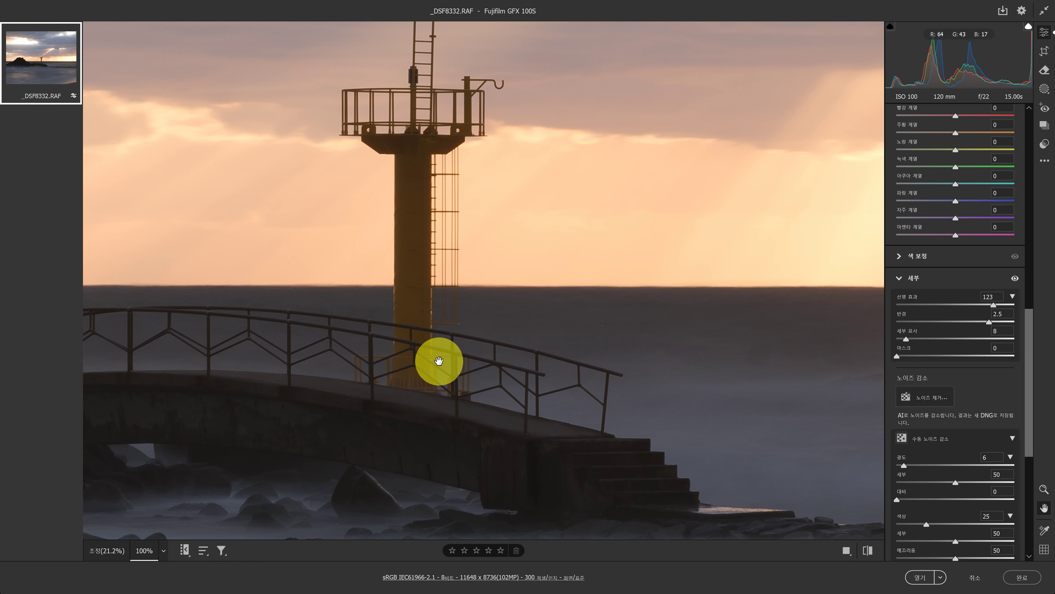
# Compare the lighthouse tower and the offshore rocks with and without the Detail adjustments
pyautogui.click(1015, 279)
pyautogui.click(1015, 279)
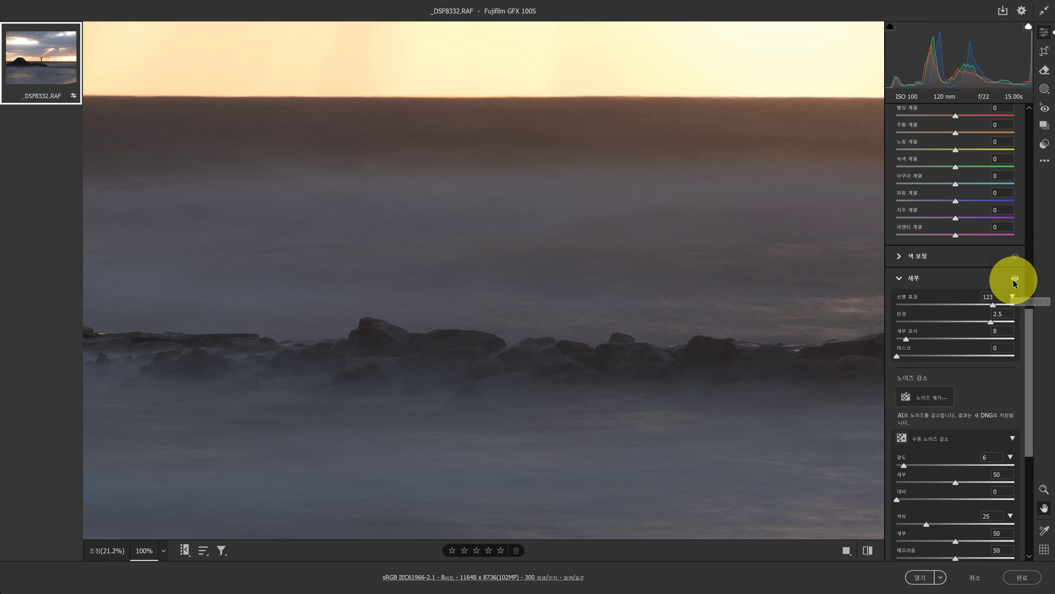
pyautogui.click(1015, 279)
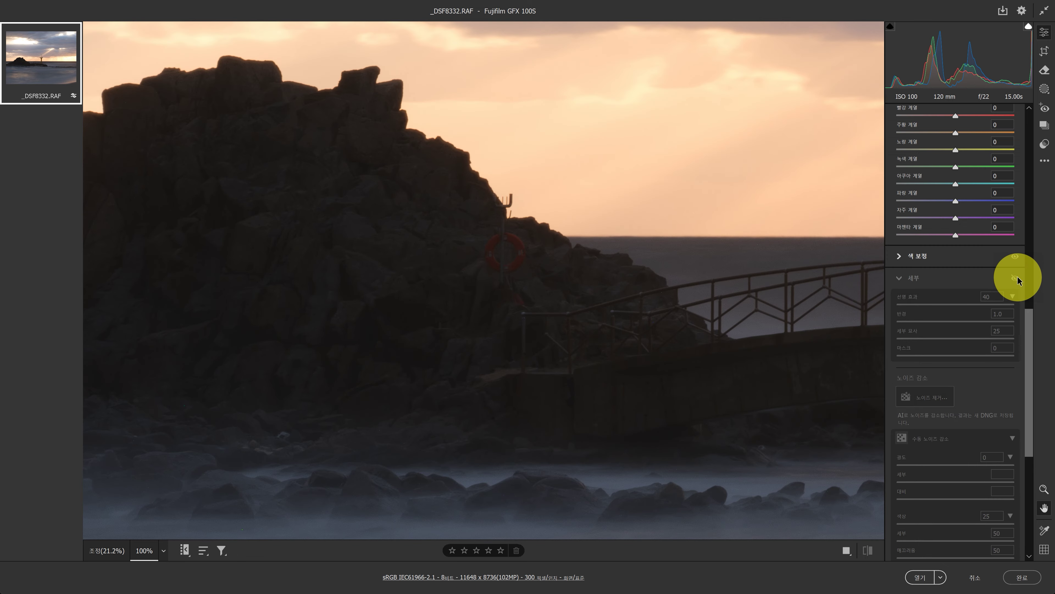
pyautogui.click(1015, 279)
pyautogui.click(764, 370)
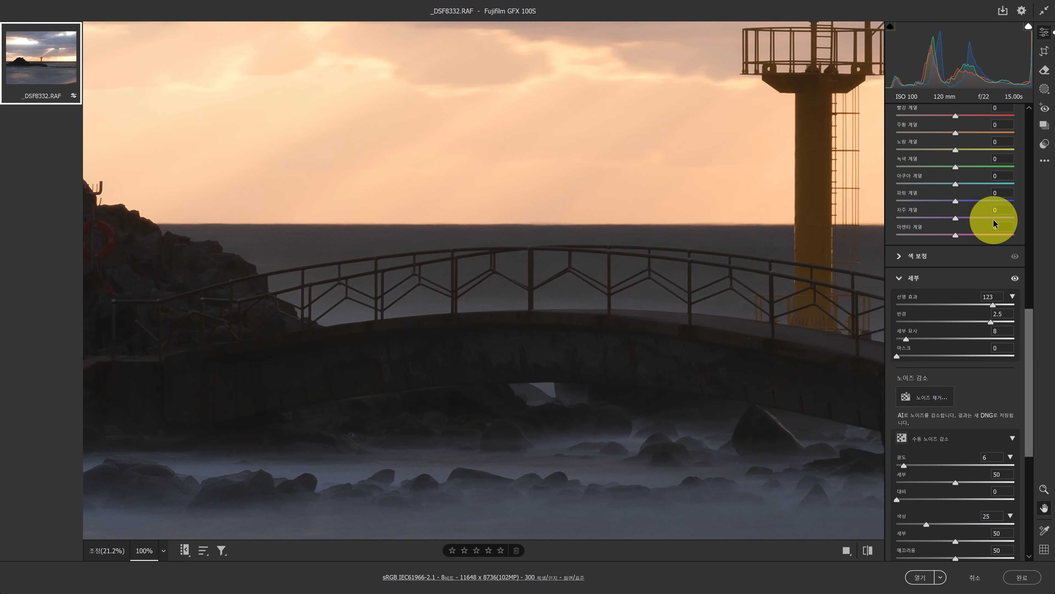
# Raise the exposure to brighten the photo for judging the sharpening around the lighthouse and the stairs
pyautogui.moveTo(1029, 335); pyautogui.dragTo(966, 146)
pyautogui.scroll(-10, 1025, 250)
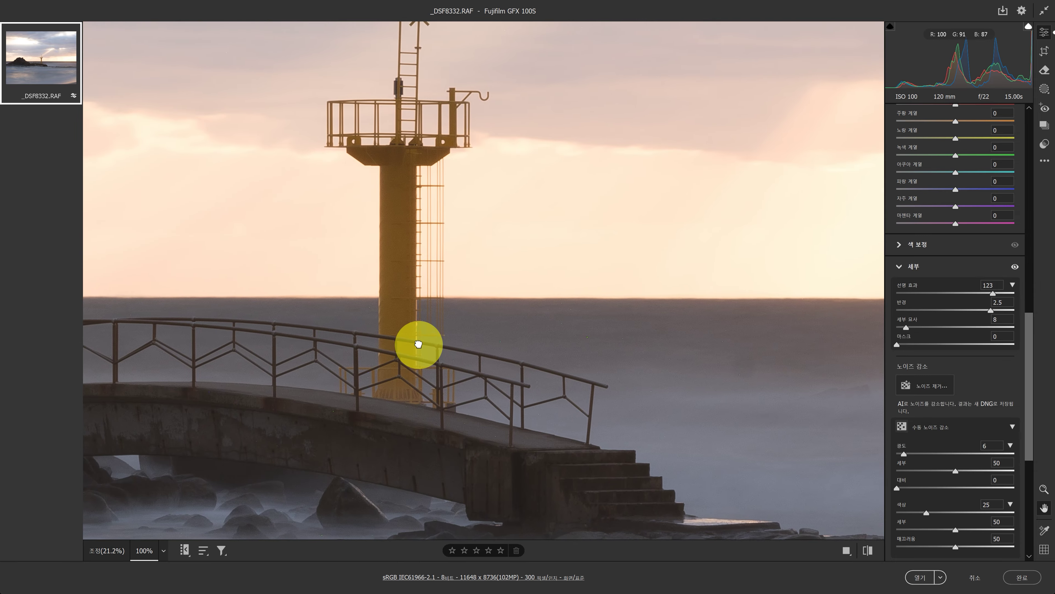
pyautogui.moveTo(419, 344); pyautogui.dragTo(388, 326)
pyautogui.moveTo(472, 380); pyautogui.dragTo(389, 354)
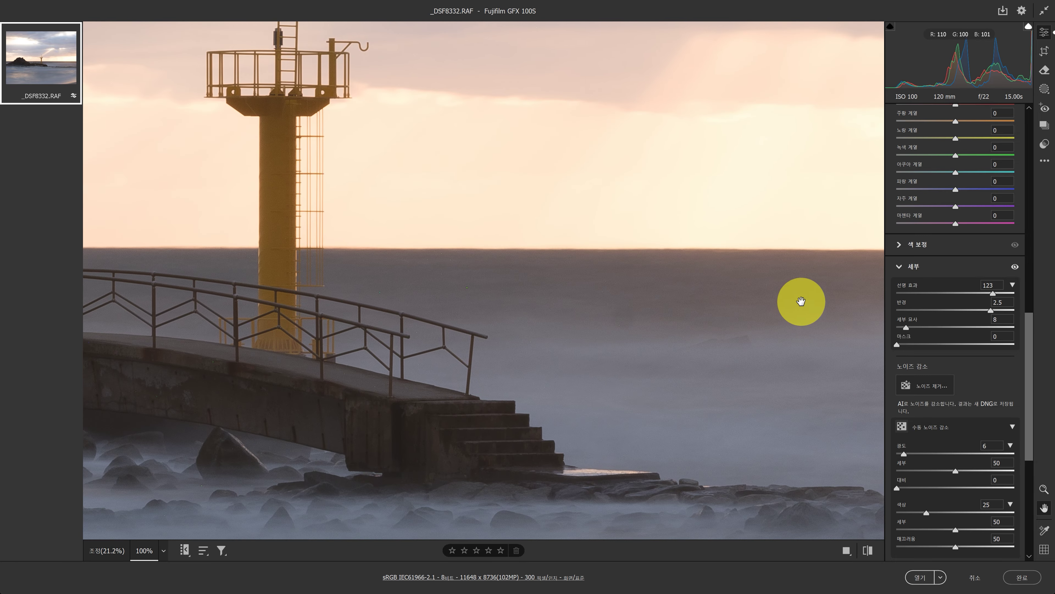
# Repeatedly switch the Detail adjustments off and on to compare sharpness on the brightened lighthouse and bridge
pyautogui.click(1015, 266)
pyautogui.click(1015, 266)
pyautogui.click(1015, 267)
pyautogui.click(1015, 266)
pyautogui.click(1015, 267)
pyautogui.click(1015, 266)
pyautogui.click(1015, 267)
pyautogui.click(1015, 267)
pyautogui.click(1015, 267)
pyautogui.click(1015, 267)
pyautogui.click(1014, 268)
pyautogui.click(1015, 267)
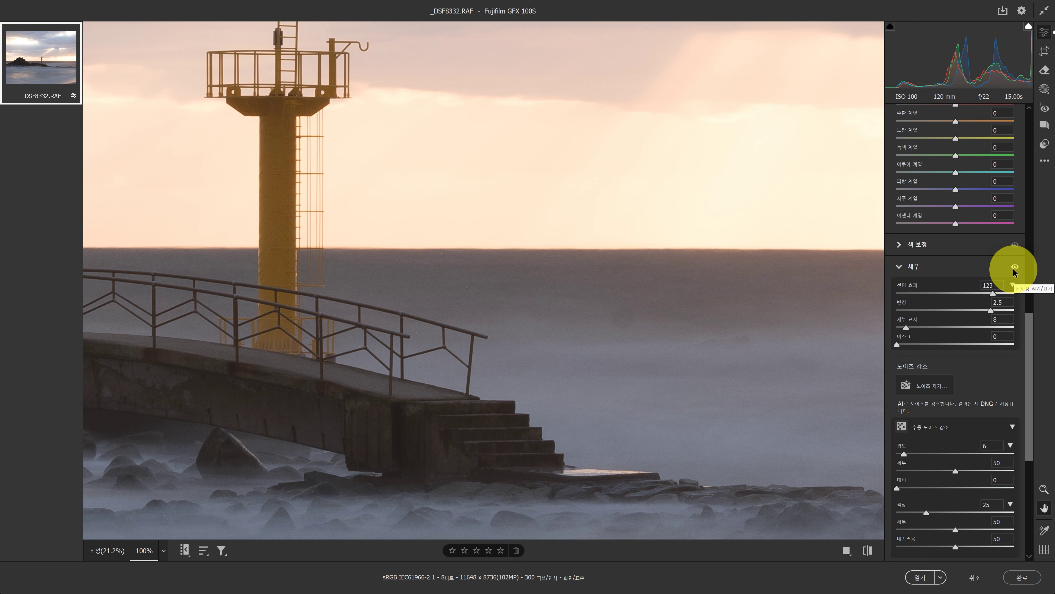
pyautogui.click(1015, 269)
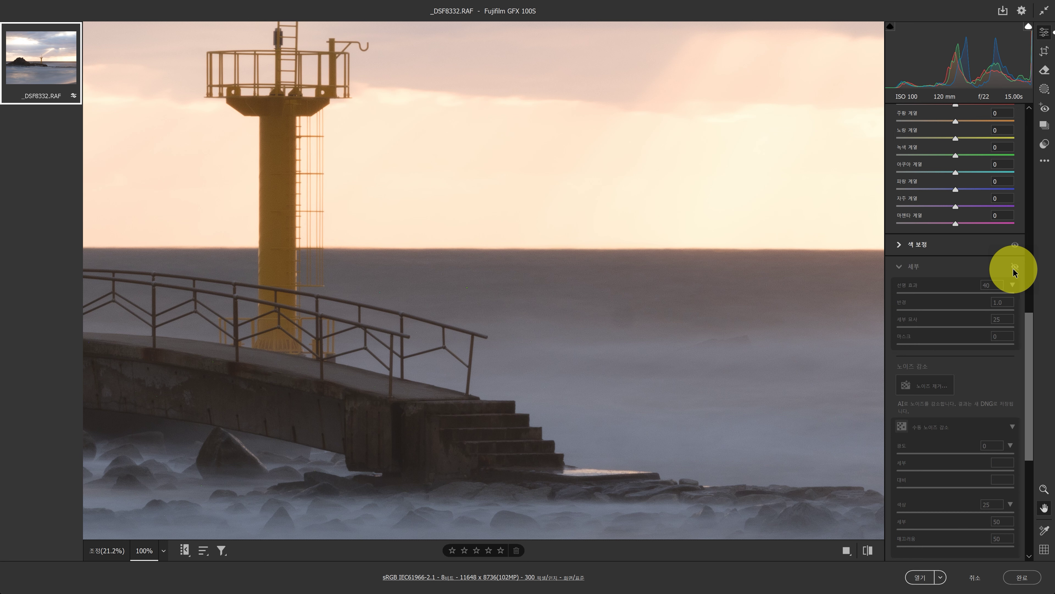
pyautogui.click(1014, 270)
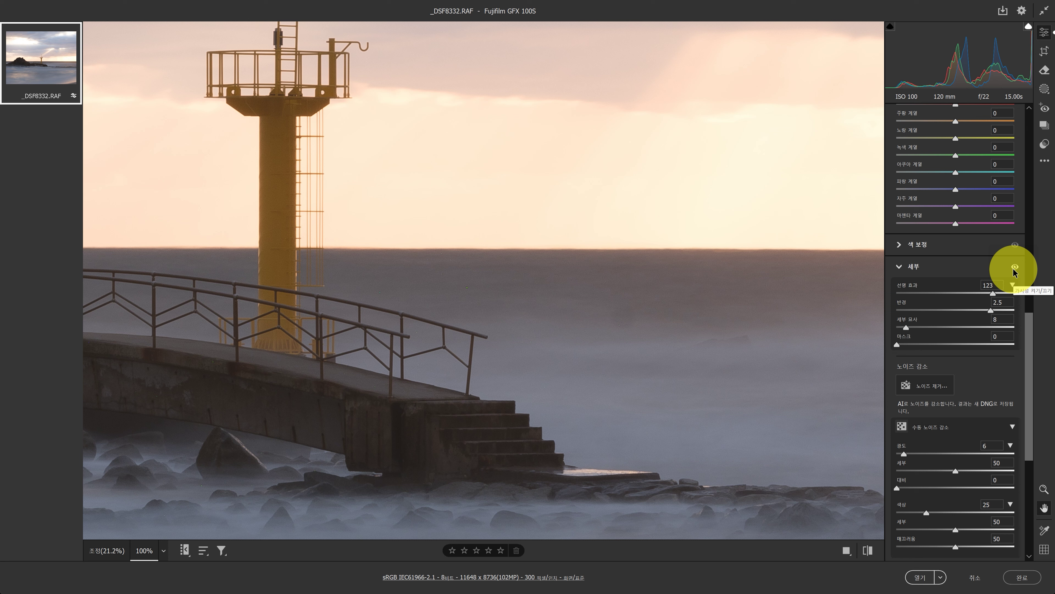
pyautogui.click(1013, 269)
pyautogui.click(1013, 269)
pyautogui.click(1014, 268)
pyautogui.click(1015, 268)
pyautogui.click(1014, 269)
pyautogui.click(1014, 269)
pyautogui.click(1014, 269)
pyautogui.click(1014, 269)
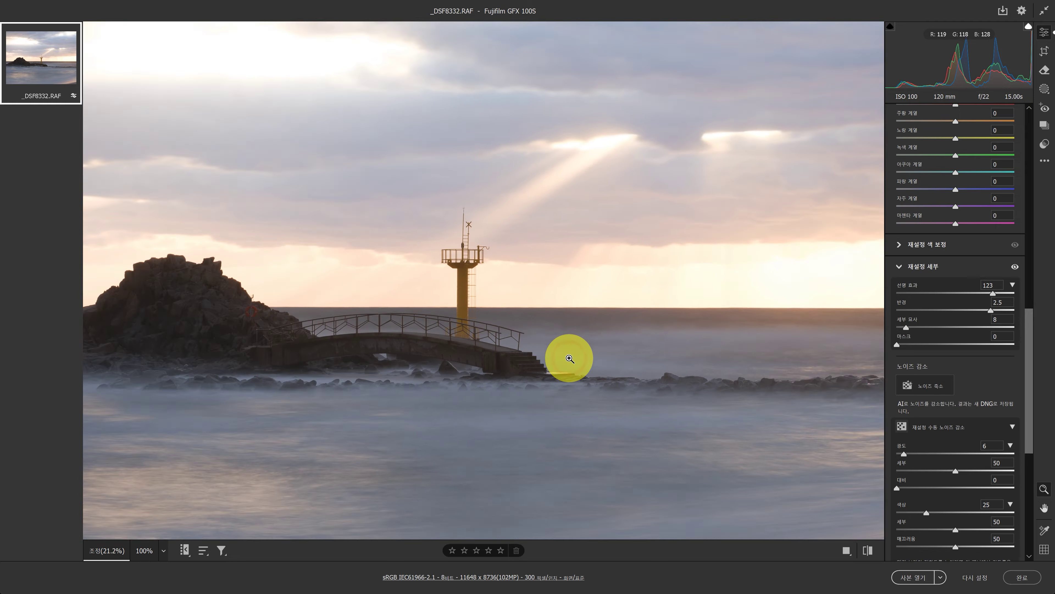
# Reset the exposure, set it to +0.85 for a bright version, and open the photo in Photoshop
pyautogui.click(762, 344)
pyautogui.moveTo(1030, 377); pyautogui.dragTo(1029, 177)
pyautogui.doubleClick(966, 183)
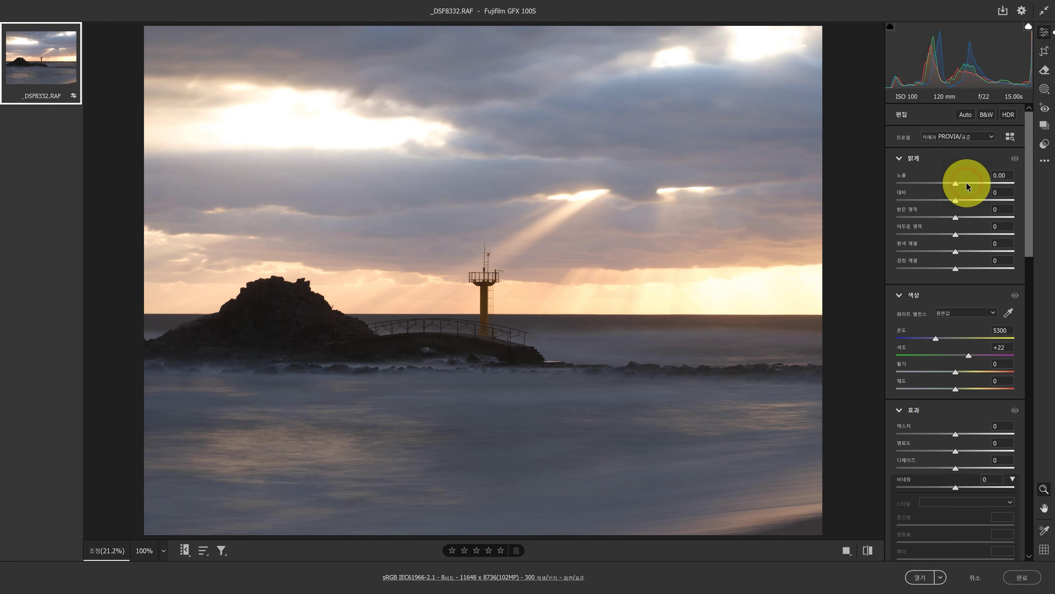
pyautogui.moveTo(957, 181)
pyautogui.mouseDown()
pyautogui.moveTo(974, 185)
pyautogui.moveTo(938, 180)
pyautogui.moveTo(972, 193)
pyautogui.mouseUp()
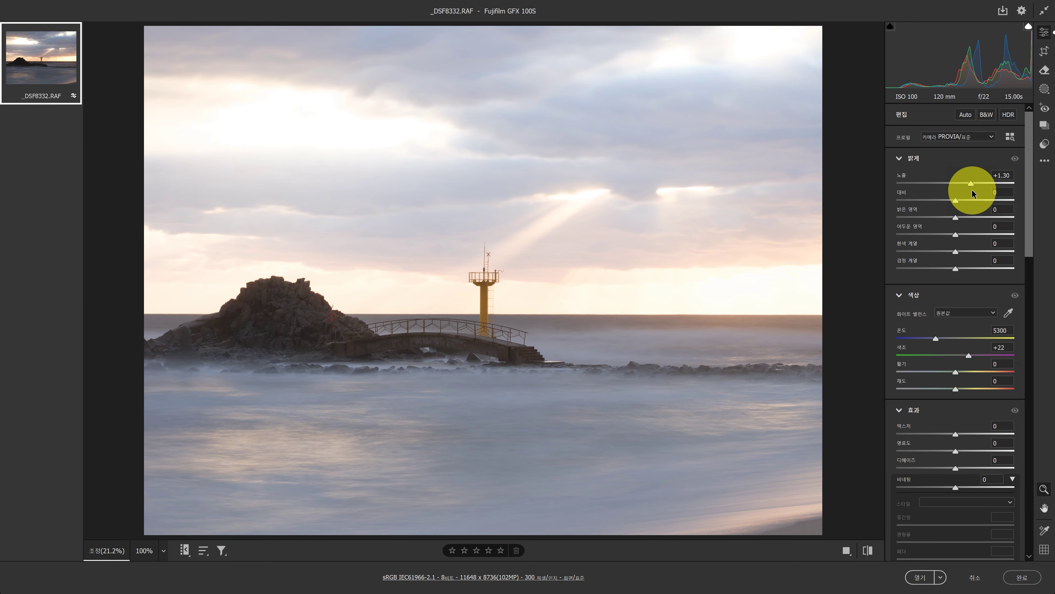
pyautogui.moveTo(972, 191)
pyautogui.mouseDown()
pyautogui.moveTo(945, 186)
pyautogui.moveTo(970, 189)
pyautogui.mouseUp()
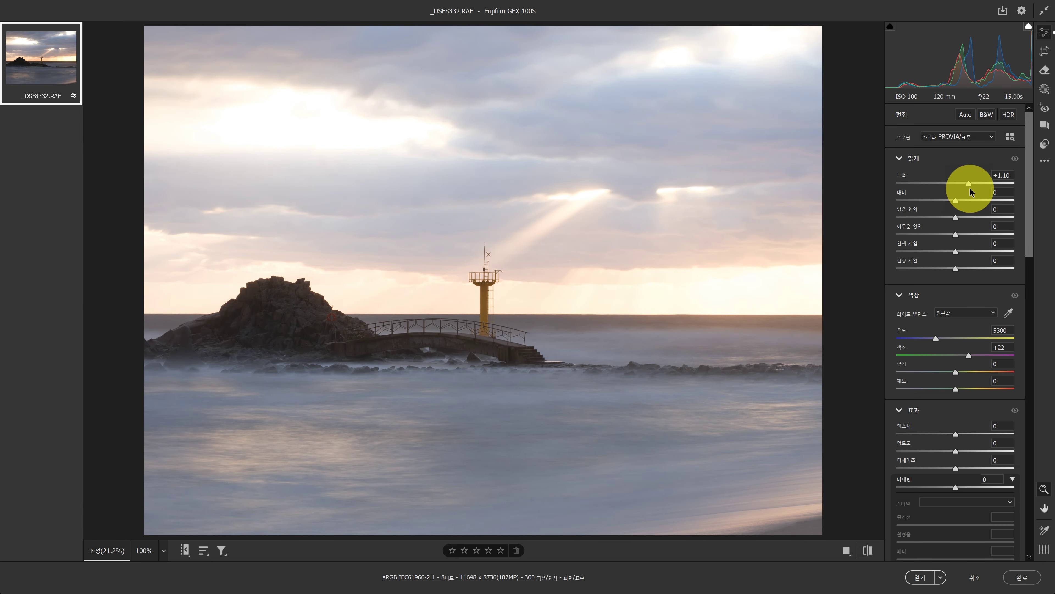
pyautogui.moveTo(969, 190); pyautogui.dragTo(967, 188)
pyautogui.click(922, 578)
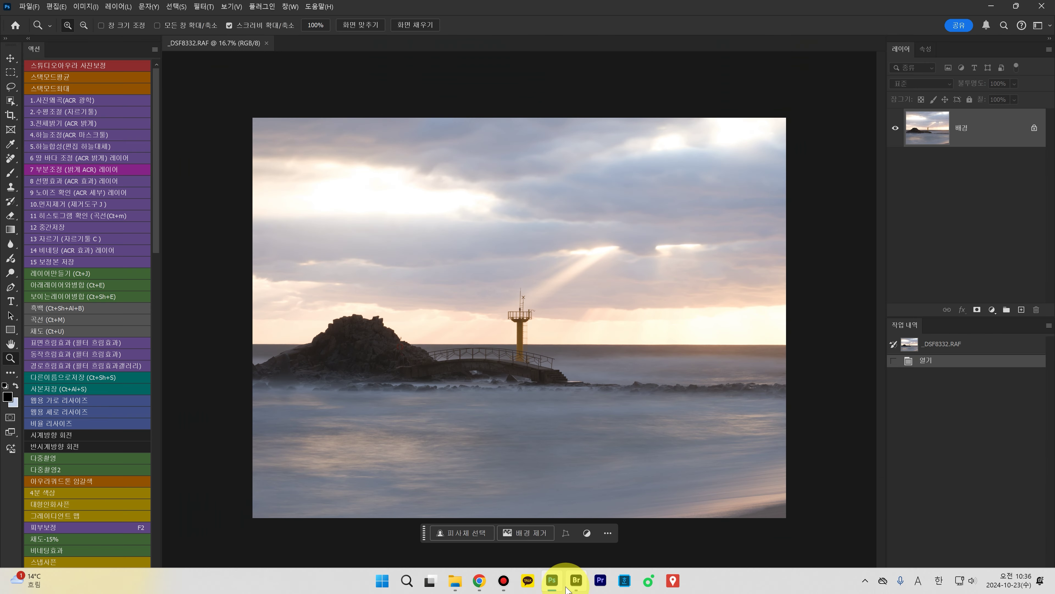
# Try darkening the opened photo to an exposure of -4.95 through the partial-adjustment Camera Raw action
pyautogui.moveTo(573, 587)
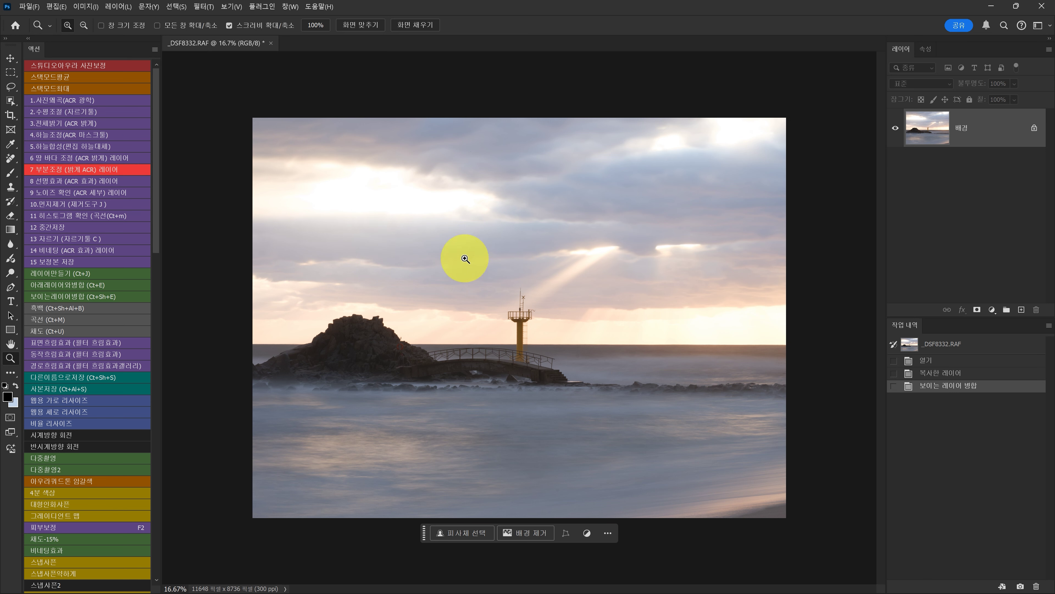
pyautogui.click(59, 174)
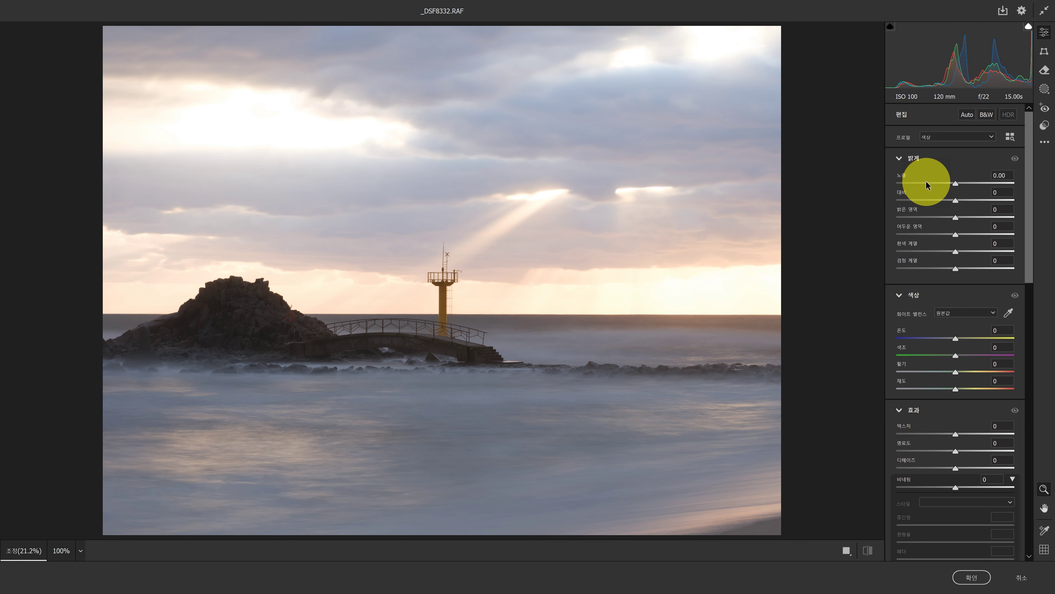
pyautogui.moveTo(926, 181); pyautogui.dragTo(879, 194)
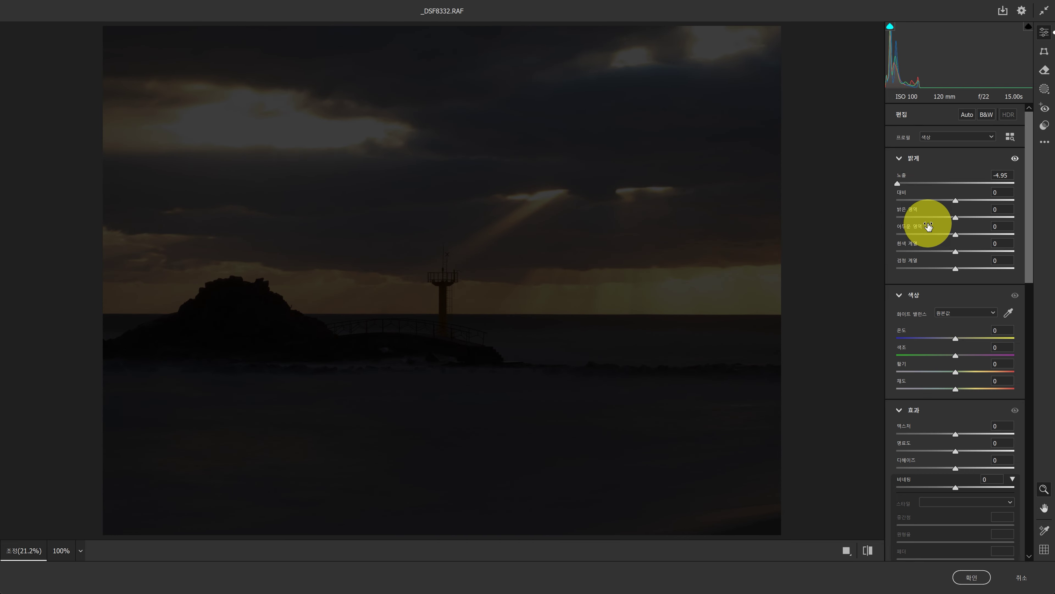
pyautogui.click(1026, 577)
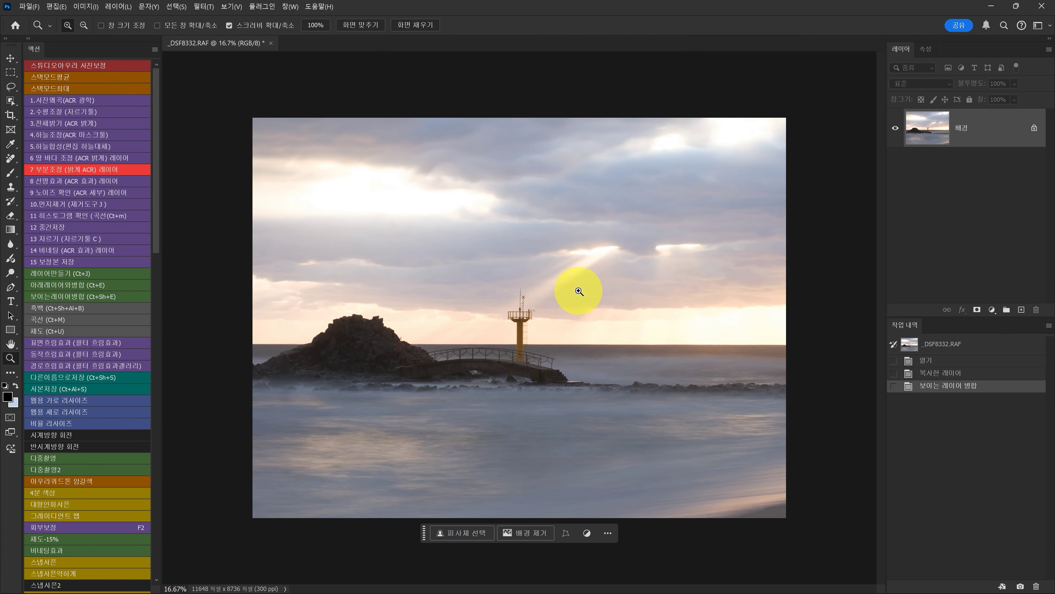
# Reopen _DSF8332.RAF in Camera Raw from Bridge and set the exposure to -1.65 for a dark version
pyautogui.click(577, 582)
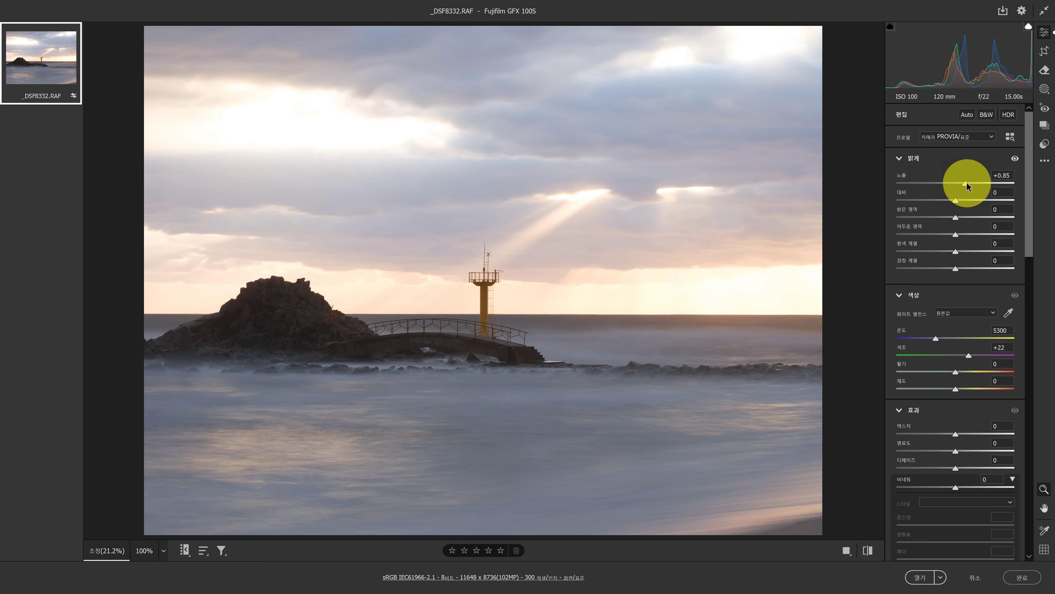
pyautogui.doubleClick(966, 183)
pyautogui.moveTo(955, 184); pyautogui.dragTo(935, 183)
pyautogui.moveTo(934, 182); pyautogui.dragTo(936, 182)
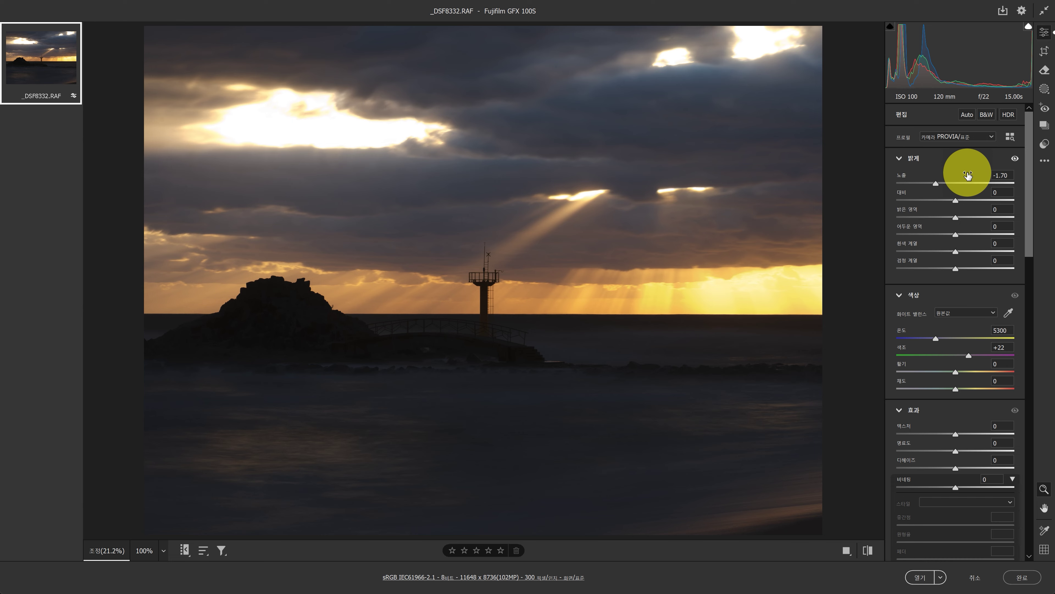
pyautogui.moveTo(968, 175)
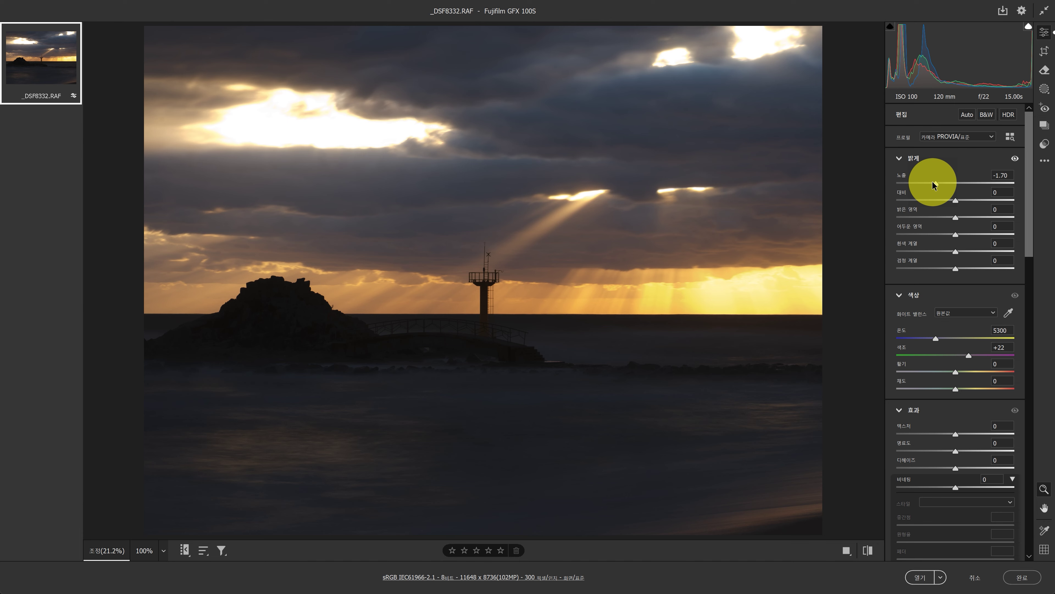
pyautogui.moveTo(933, 182)
pyautogui.mouseDown()
pyautogui.moveTo(907, 183)
pyautogui.moveTo(933, 184)
pyautogui.mouseUp()
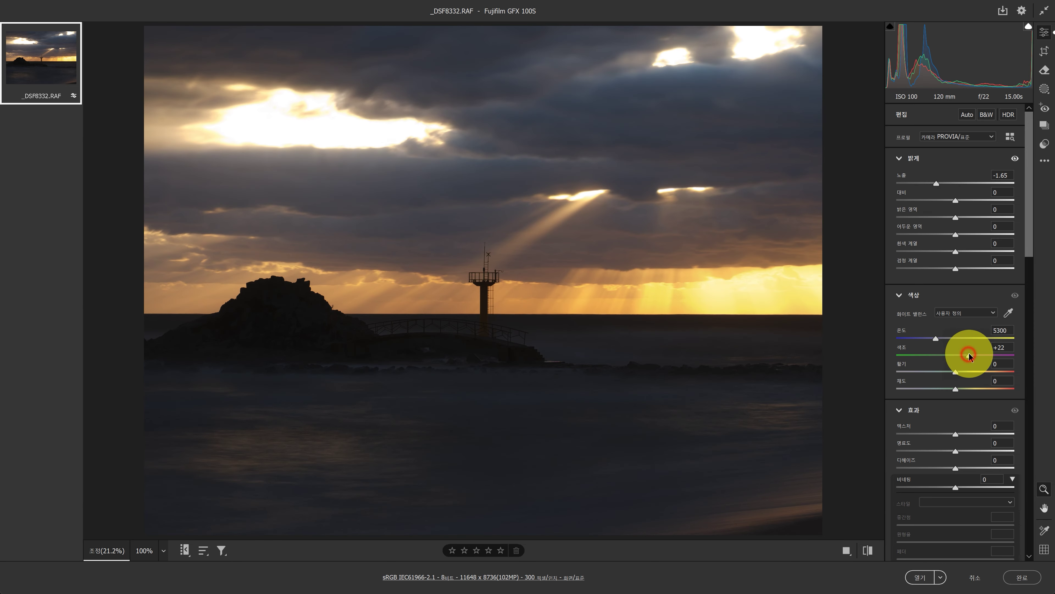
# Set the tint to +21 and the temperature to 5550, and open the dark version in Photoshop
pyautogui.moveTo(971, 356); pyautogui.dragTo(968, 356)
pyautogui.moveTo(936, 338); pyautogui.dragTo(938, 340)
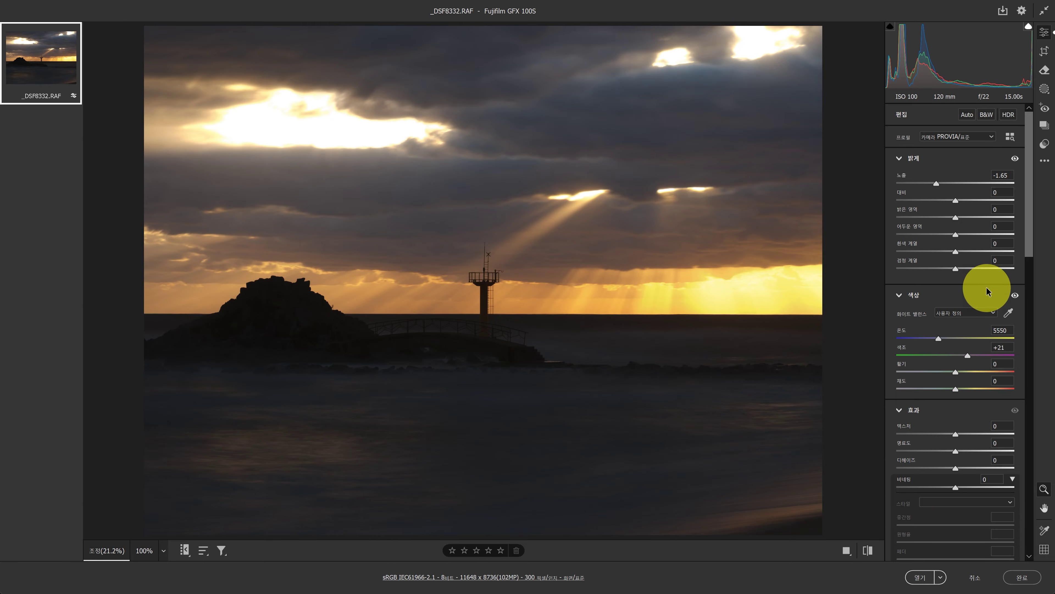
pyautogui.click(919, 578)
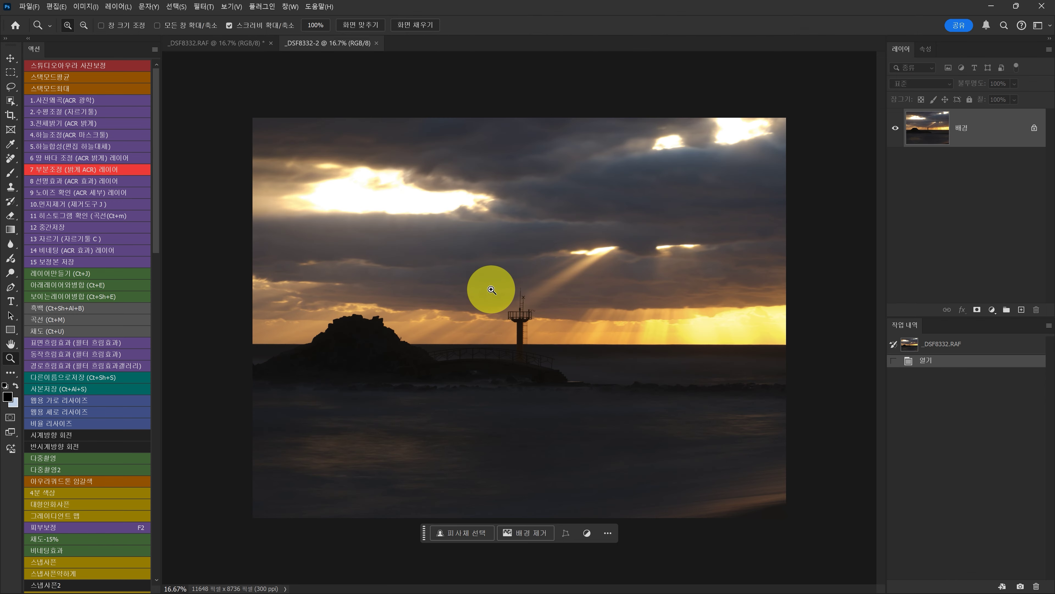
# Copy the dark _DSF8332-2 image into the bright _DSF8332.RAF document as an aligned layer on top
pyautogui.click(202, 43)
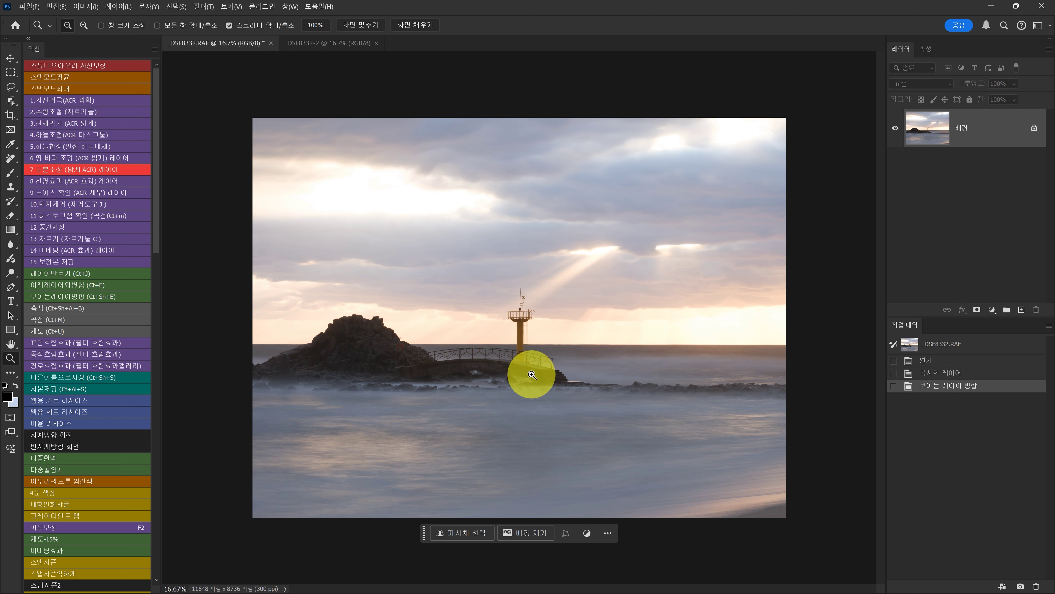
pyautogui.click(318, 45)
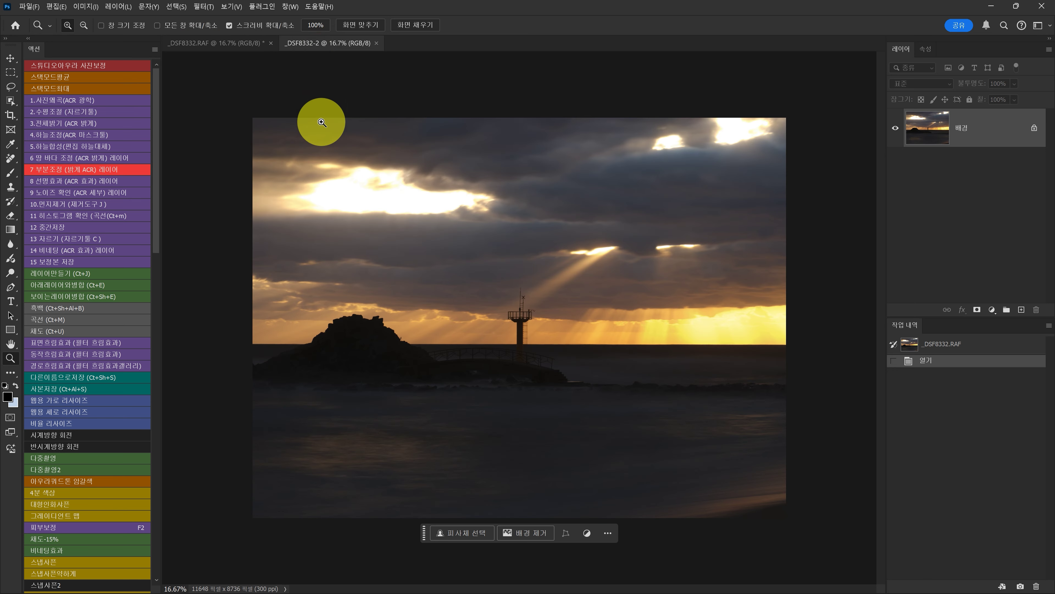
pyautogui.click(15, 60)
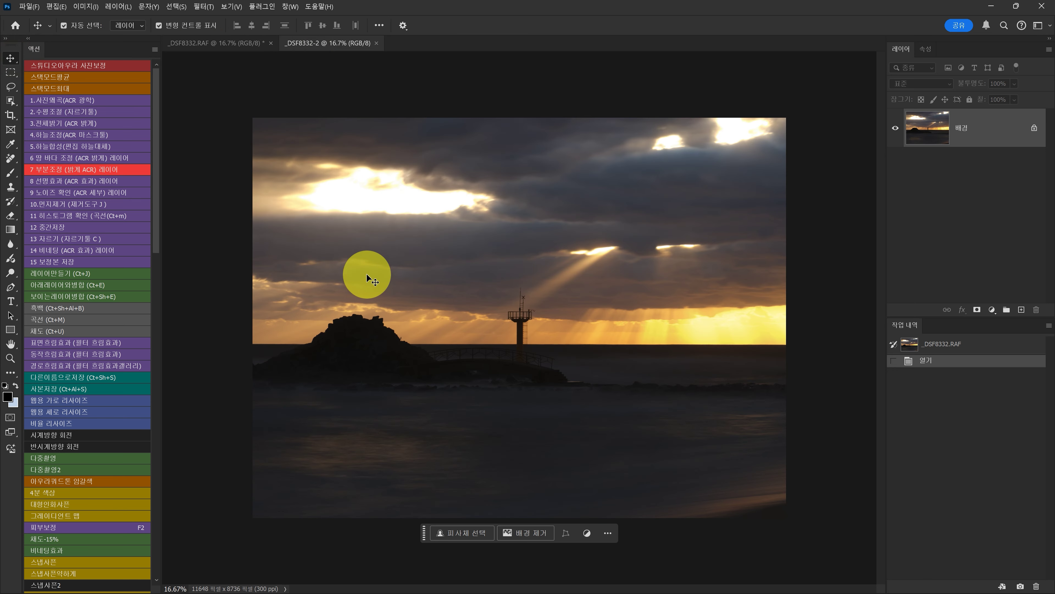
pyautogui.moveTo(398, 295); pyautogui.dragTo(329, 117)
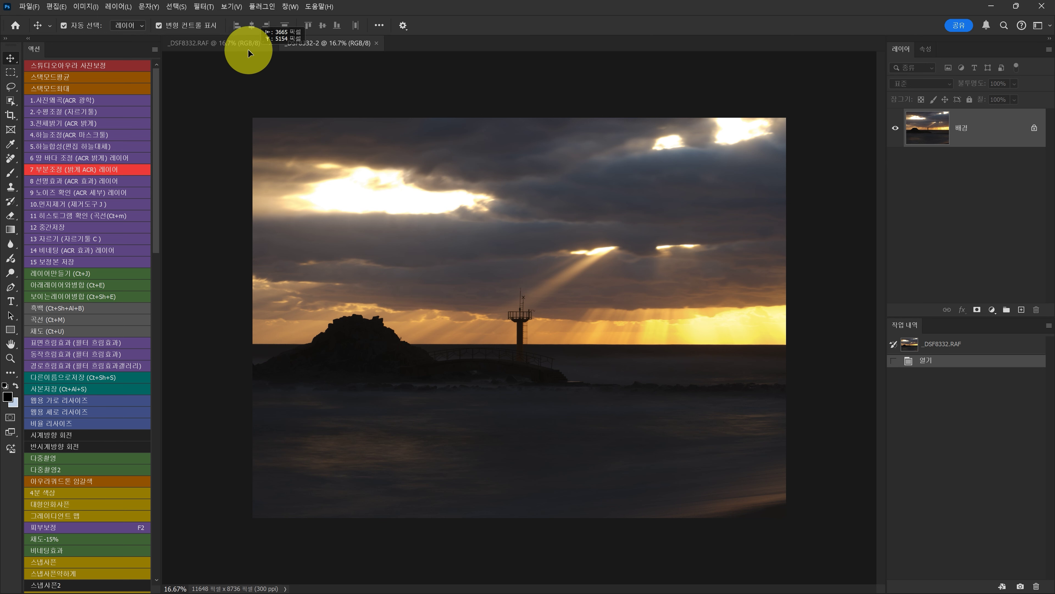
pyautogui.moveTo(239, 43); pyautogui.dragTo(240, 43)
pyautogui.moveTo(369, 209); pyautogui.dragTo(409, 270)
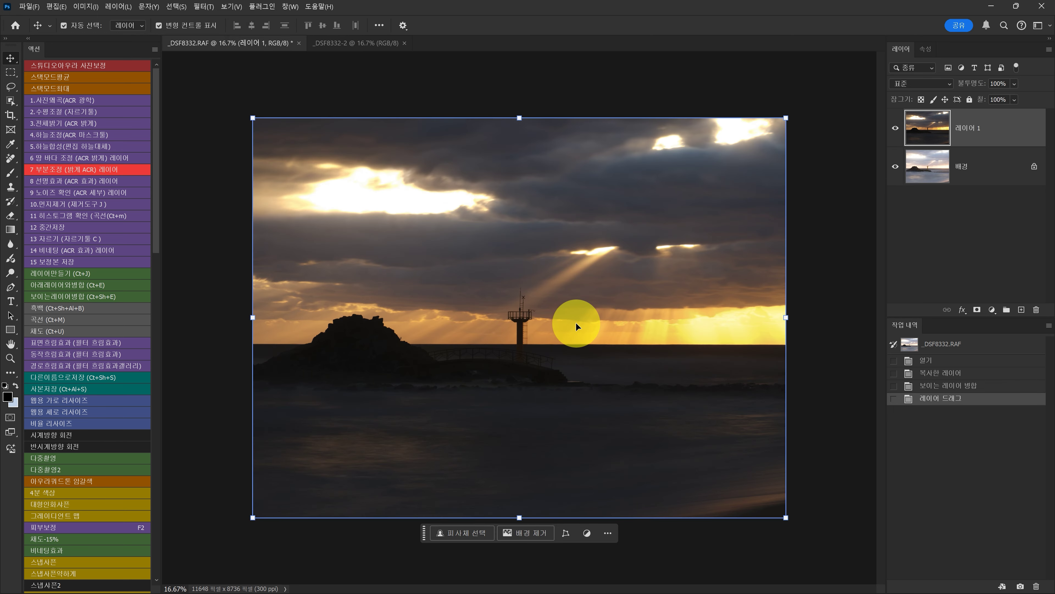
# Add a black mask to the dark layer and reveal its sky with white gradients drawn downward toward the sea
pyautogui.keyDown('alt'); pyautogui.click(978, 310); pyautogui.keyUp('alt')
pyautogui.press('g')
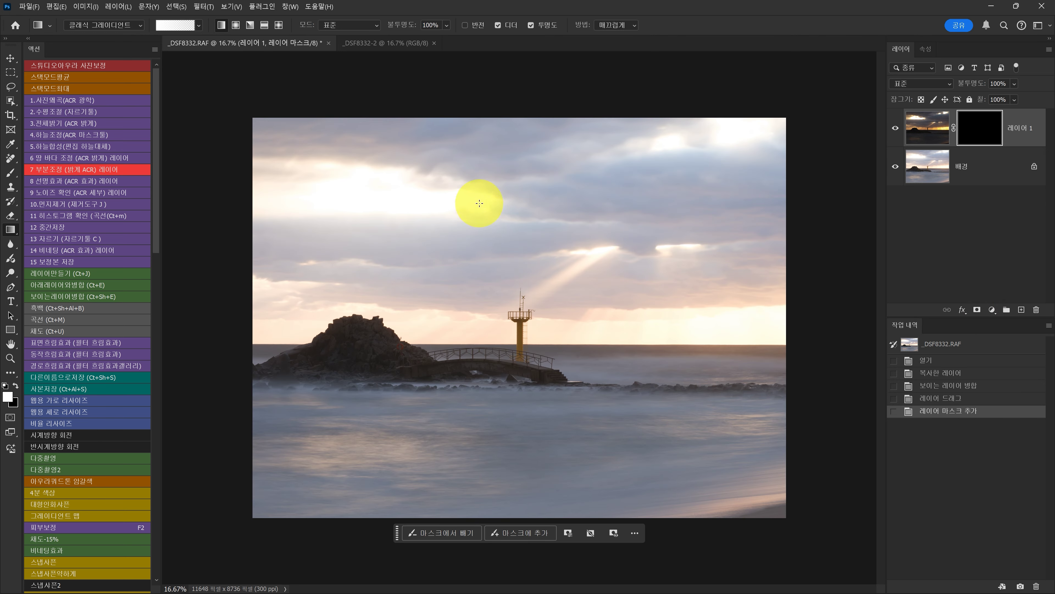
pyautogui.moveTo(464, 144); pyautogui.dragTo(471, 456)
pyautogui.moveTo(478, 225); pyautogui.dragTo(479, 370)
pyautogui.moveTo(538, 299); pyautogui.dragTo(539, 449)
pyautogui.hotkey('ctrl', 'z')
pyautogui.moveTo(782, 139)
pyautogui.mouseDown()
pyautogui.moveTo(594, 495)
pyautogui.moveTo(605, 470)
pyautogui.mouseUp()
pyautogui.moveTo(721, 285); pyautogui.dragTo(675, 443)
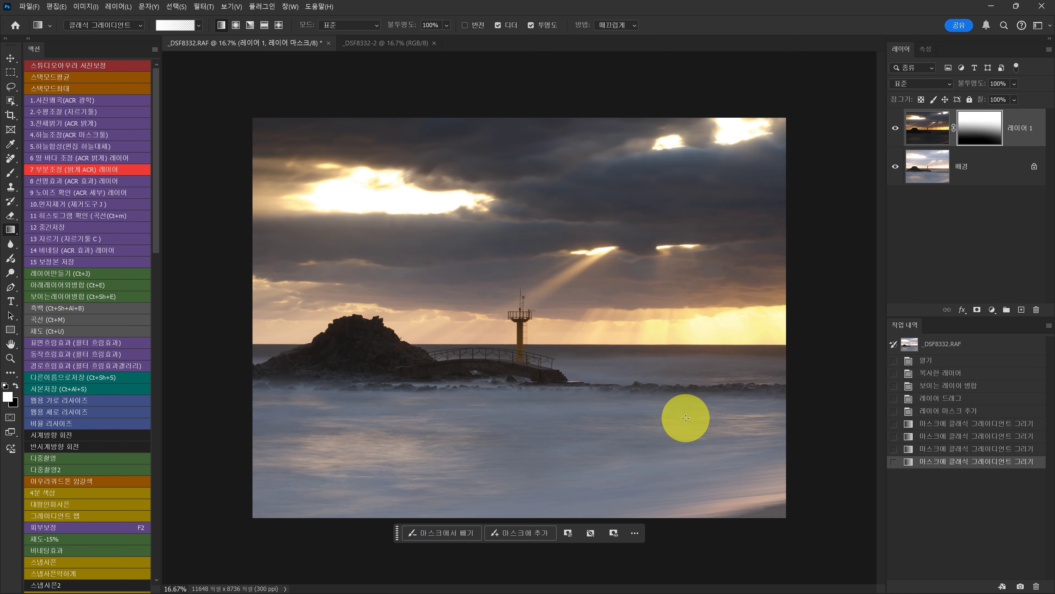
# Draw white linear gradients on the dark layer's mask from the sky and the lower-left corner inward toward the sea, undoing unsuitable ones
pyautogui.hotkey('ctrl', 'z')
pyautogui.moveTo(700, 205); pyautogui.dragTo(673, 456)
pyautogui.moveTo(178, 151); pyautogui.dragTo(394, 420)
pyautogui.moveTo(224, 208); pyautogui.dragTo(412, 353)
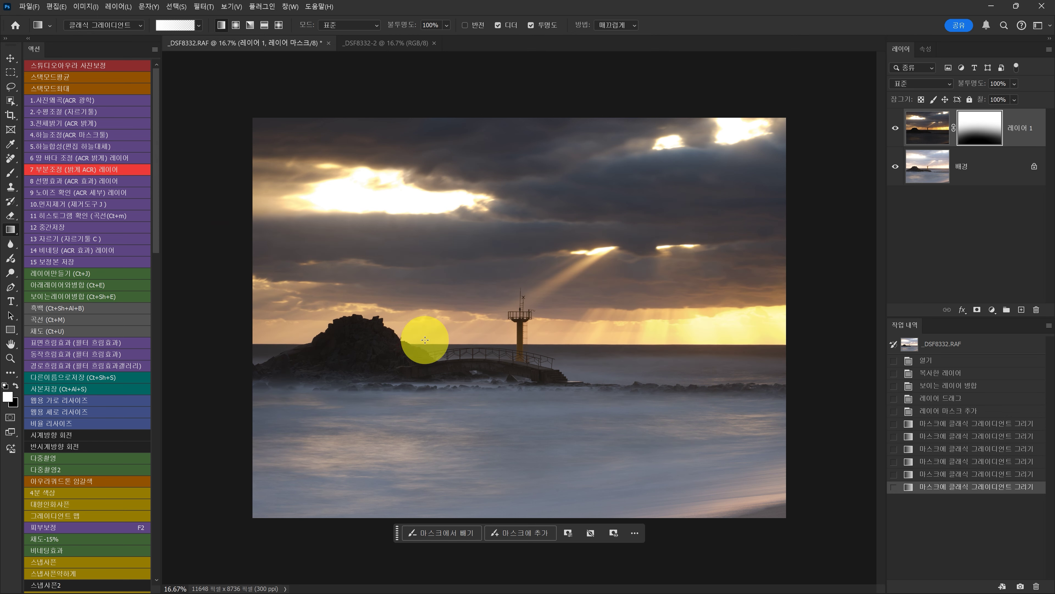
pyautogui.moveTo(746, 247); pyautogui.dragTo(629, 491)
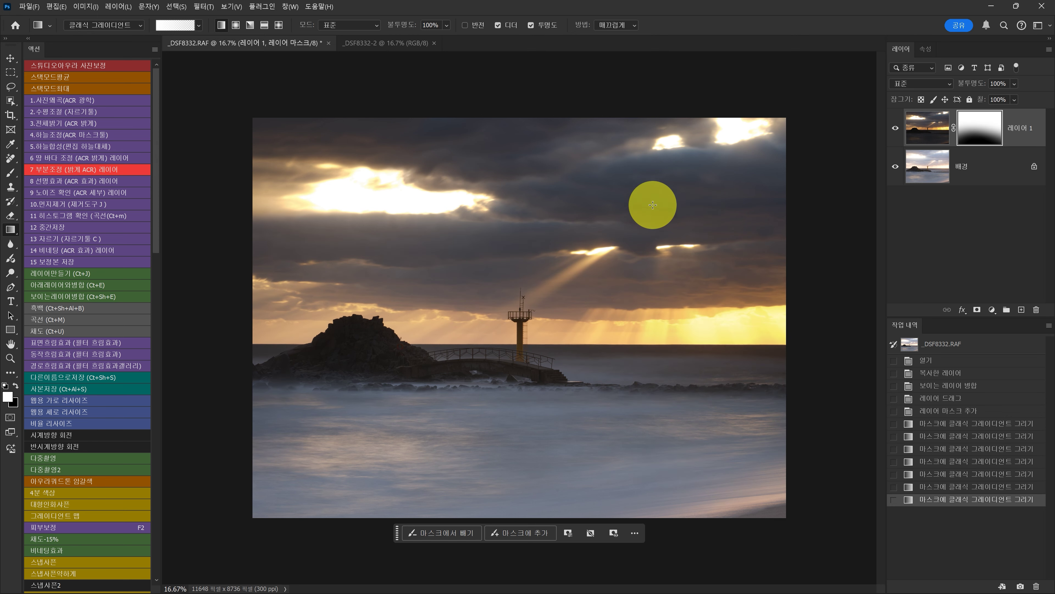
pyautogui.moveTo(291, 515); pyautogui.dragTo(264, 537)
pyautogui.hotkey('ctrl', 'z')
pyautogui.hotkey('ctrl', 'z')
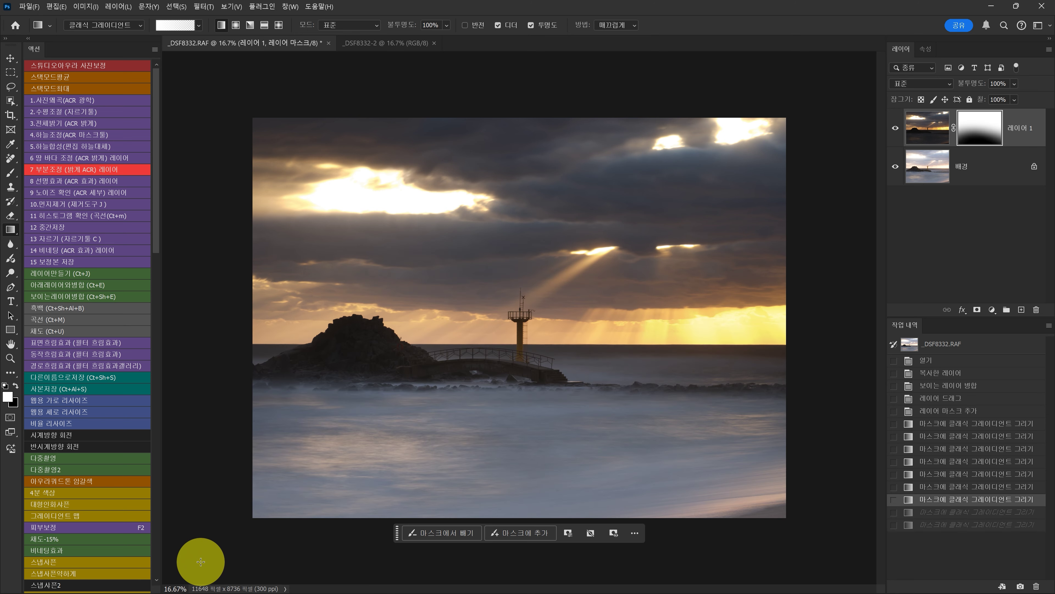
pyautogui.moveTo(186, 572); pyautogui.dragTo(431, 358)
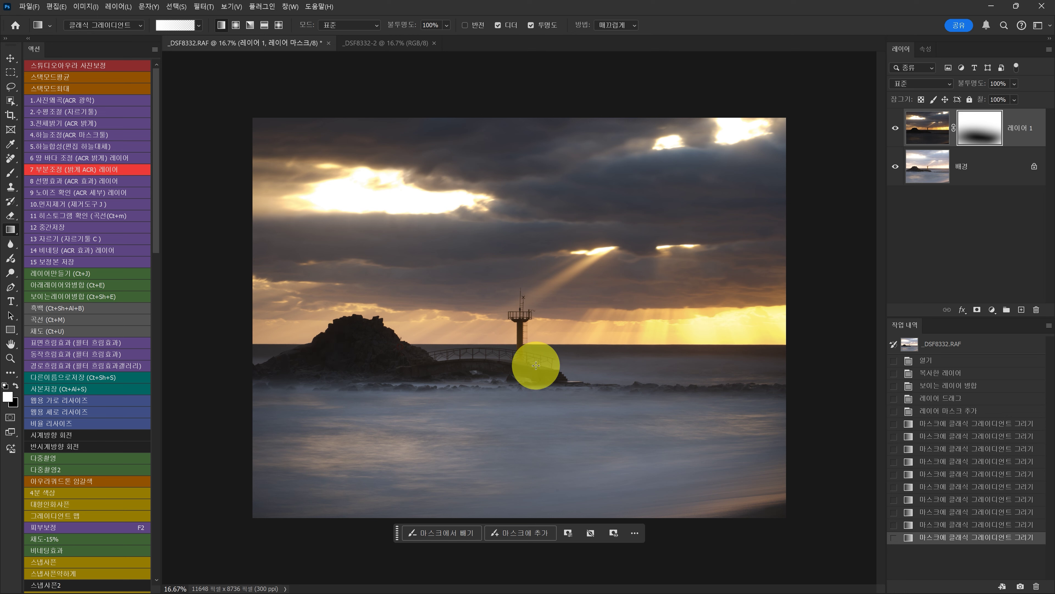
# Draw black radial gradients on the dark layer's mask around the lighthouse base, the rocky reef and the water below the rock
pyautogui.click(235, 26)
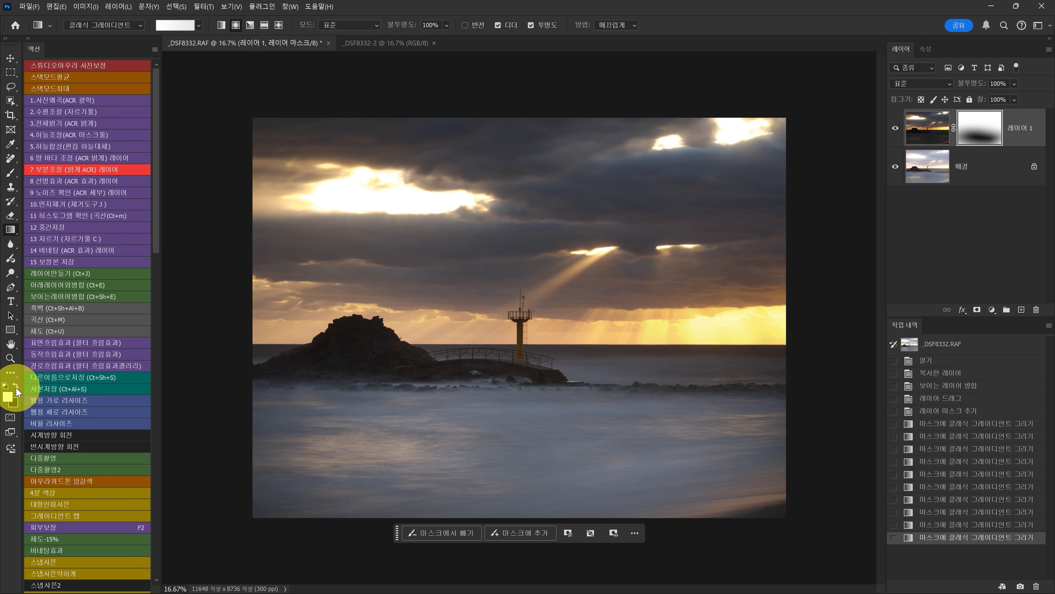
pyautogui.click(5, 386)
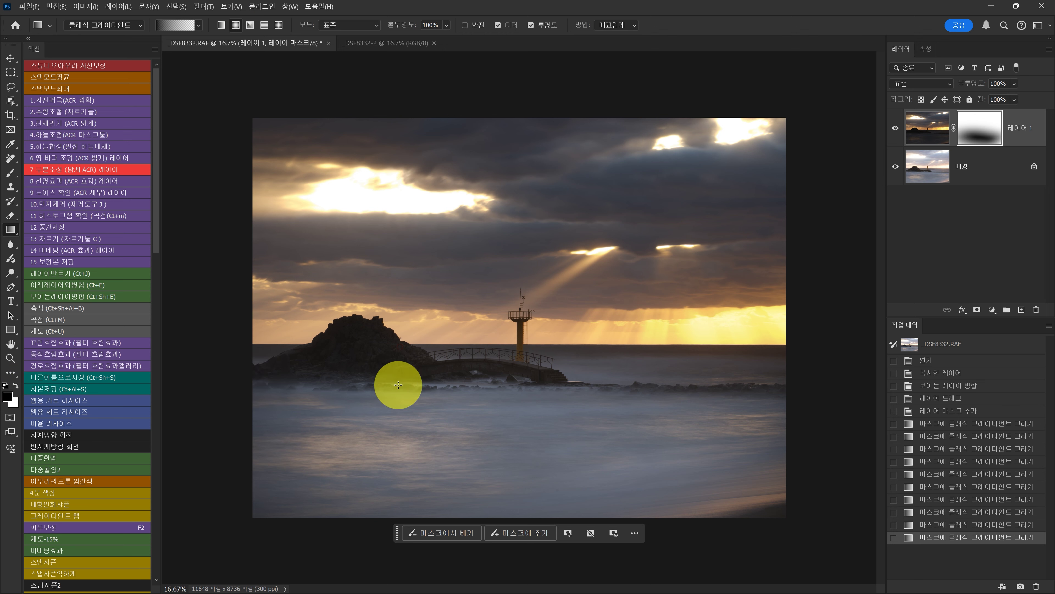
pyautogui.moveTo(511, 365); pyautogui.dragTo(348, 468)
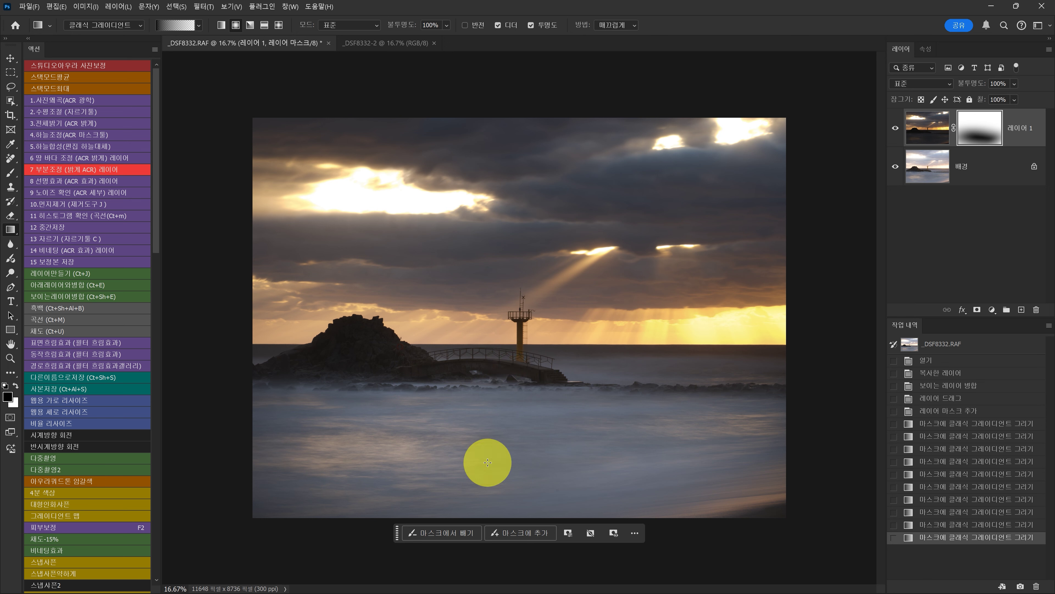
pyautogui.hotkey('ctrl', 'z')
pyautogui.moveTo(518, 386); pyautogui.dragTo(384, 497)
pyautogui.hotkey('ctrl', 'z')
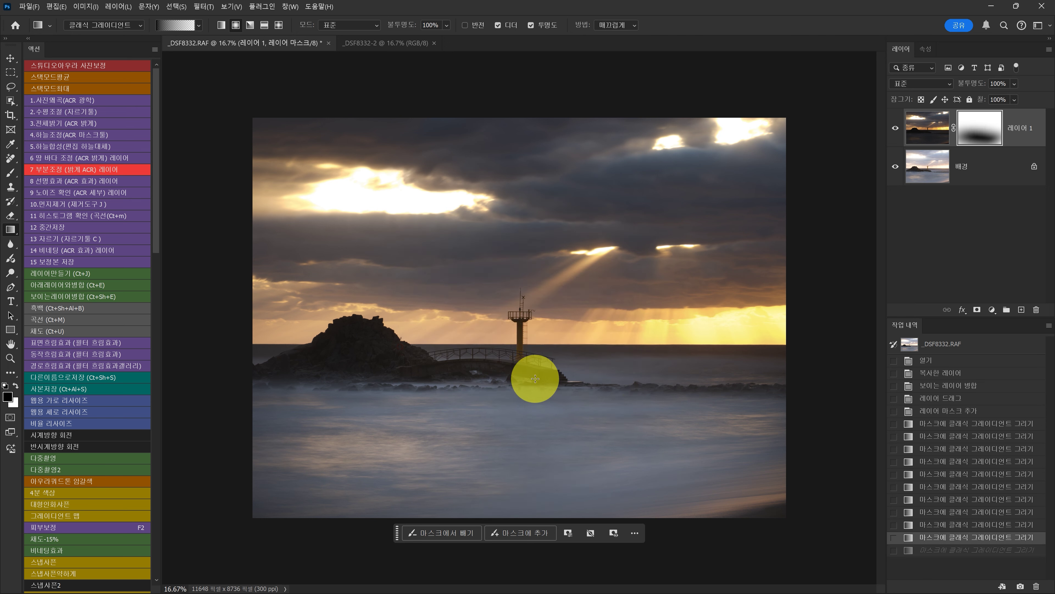
pyautogui.moveTo(535, 379); pyautogui.dragTo(694, 400)
pyautogui.moveTo(393, 380); pyautogui.dragTo(235, 485)
pyautogui.moveTo(336, 394); pyautogui.dragTo(245, 441)
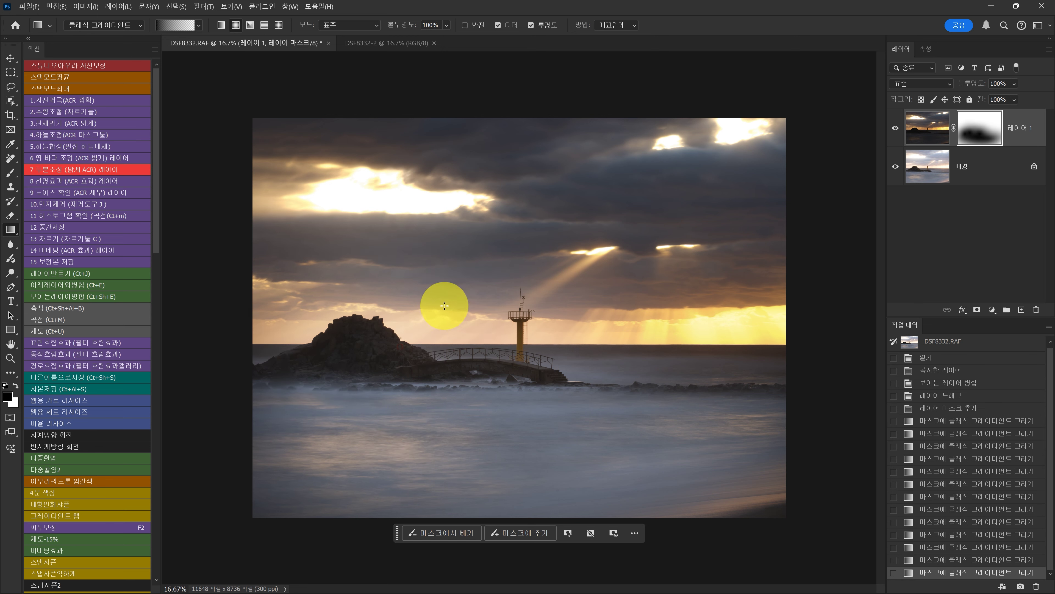
# Dab the mask over the bright clouds and the open sea with a soft 4600-pixel brush at 20% opacity, starting with white
pyautogui.press('b')
pyautogui.click(15, 386)
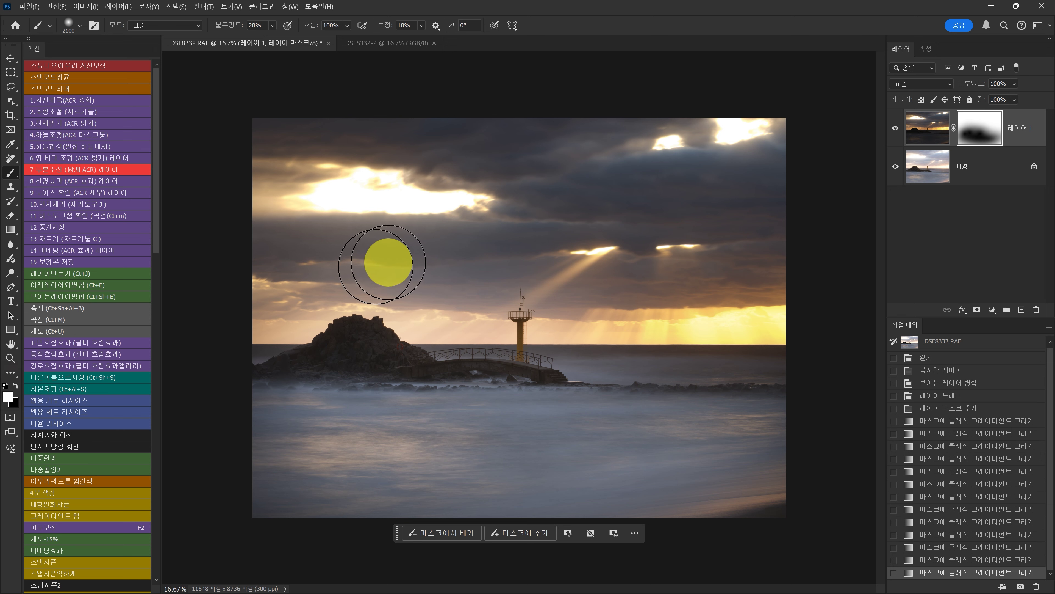
pyautogui.press(']')
pyautogui.press(']')
pyautogui.press(']')
pyautogui.press(']')
pyautogui.press(']')
pyautogui.press(']')
pyautogui.press(']')
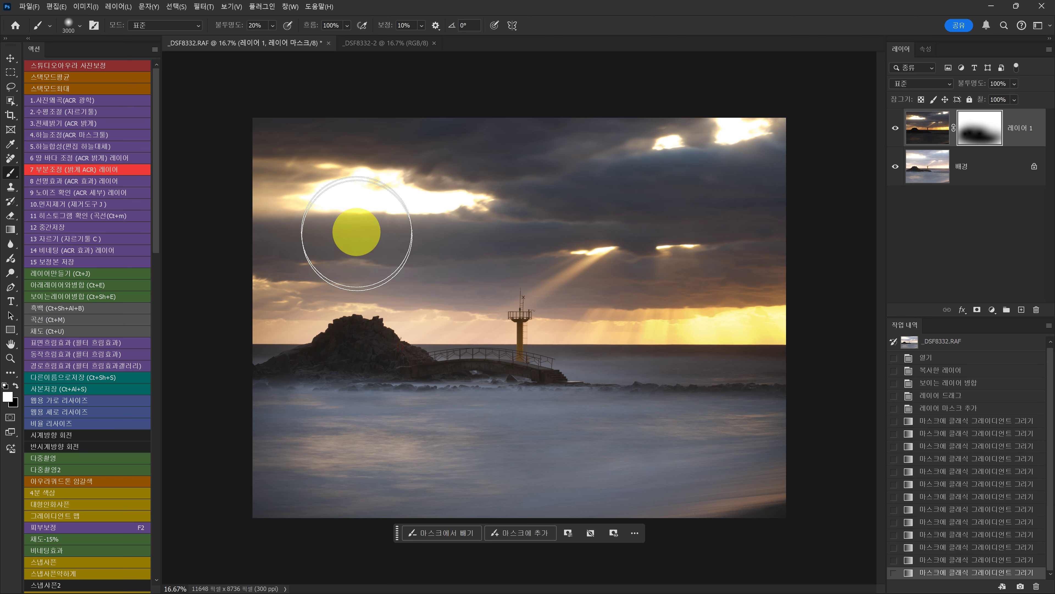
pyautogui.press(']')
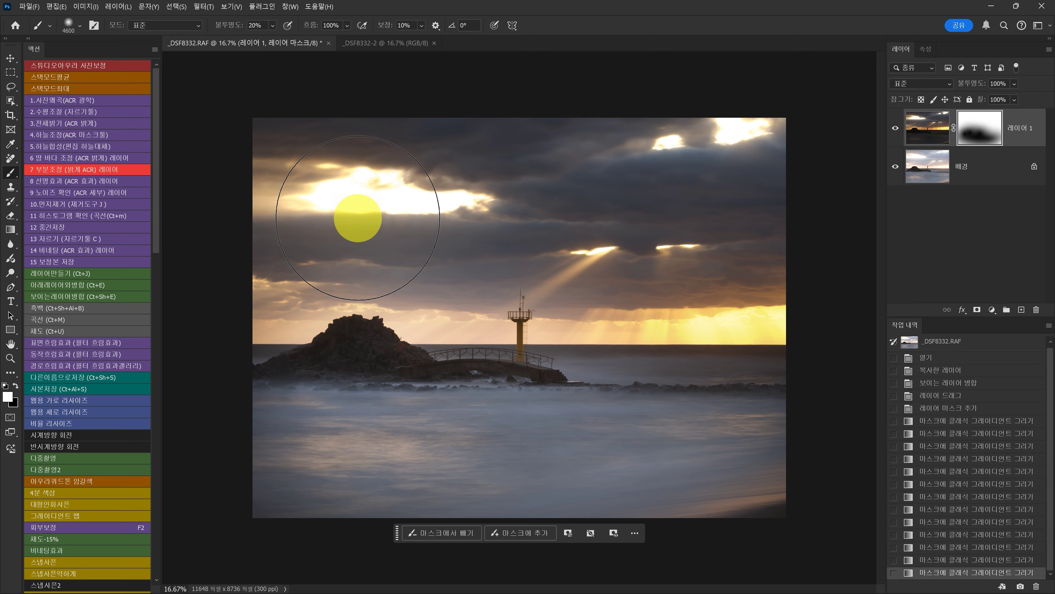
pyautogui.click(362, 201)
pyautogui.click(402, 230)
pyautogui.click(441, 178)
pyautogui.click(451, 470)
pyautogui.click(570, 413)
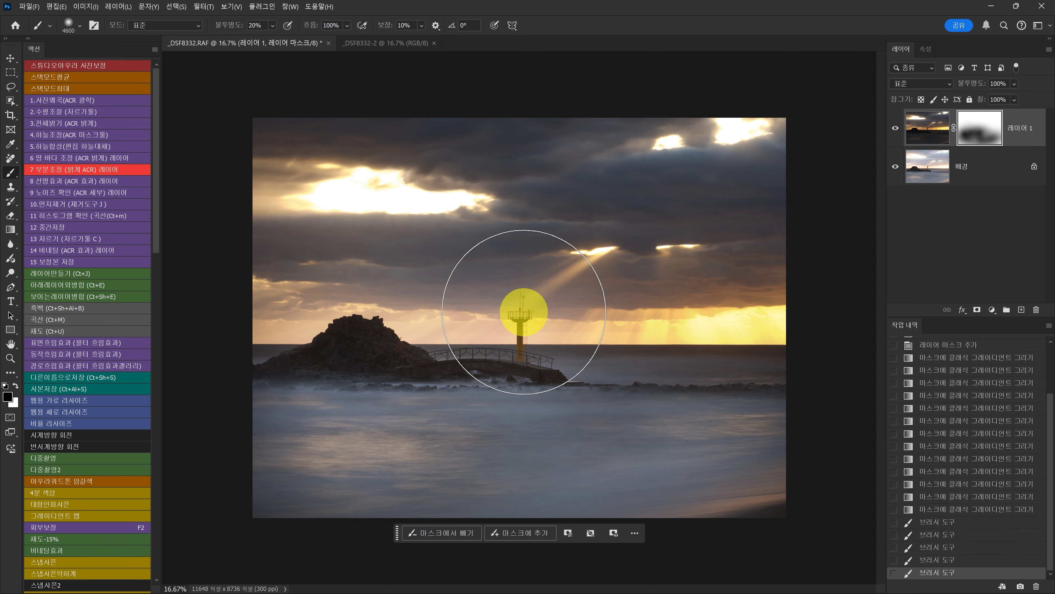
# Dab black on the mask over the bridge and lighthouse base at 3900 pixels, and along the reef at 1400 pixels
pyautogui.press('[')
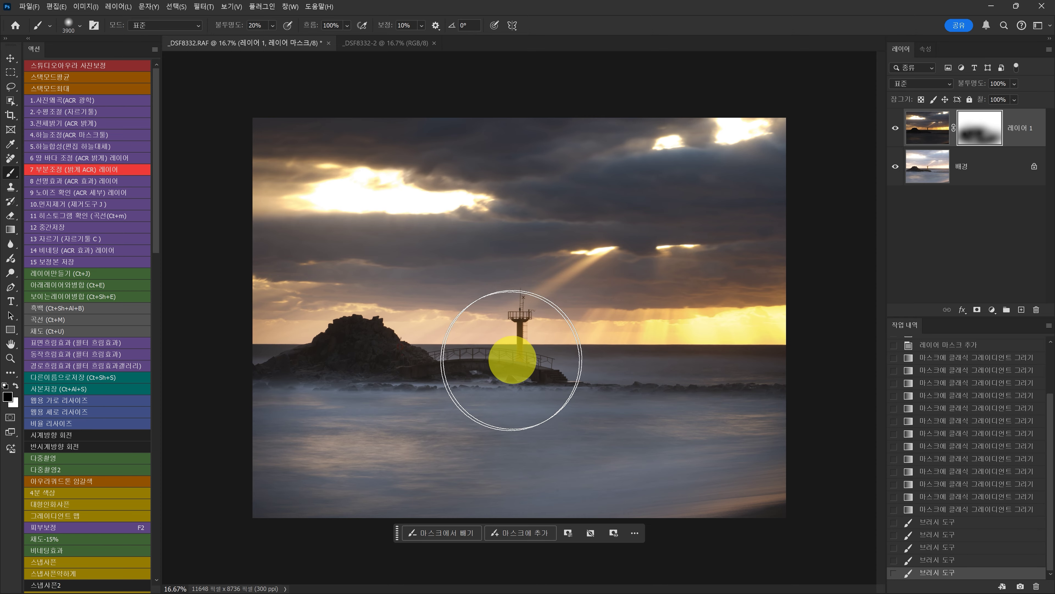
pyautogui.click(519, 357)
pyautogui.click(426, 359)
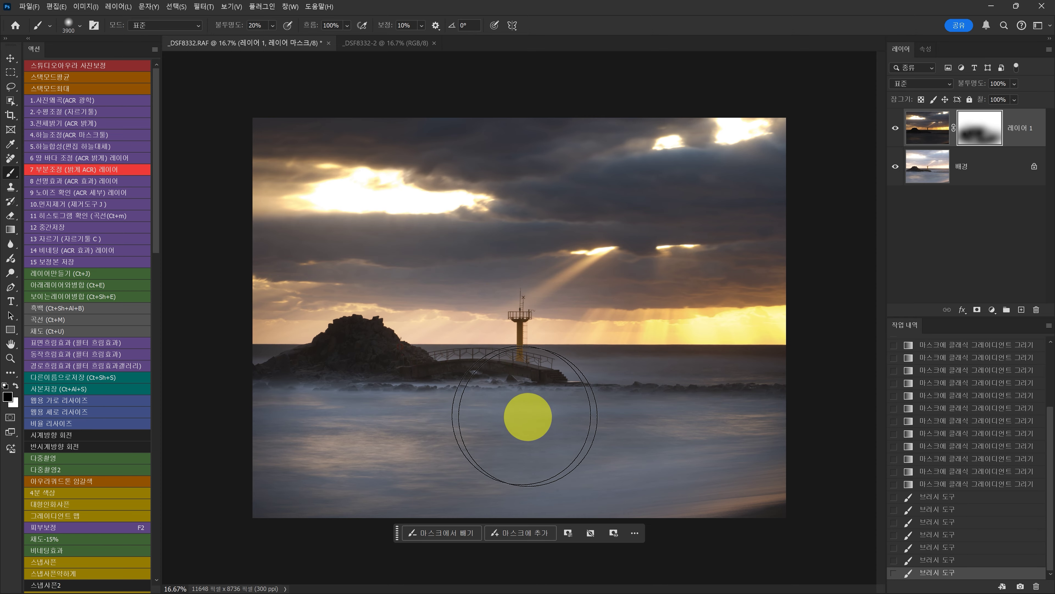
pyautogui.press('[')
pyautogui.press('[')
pyautogui.press('[')
pyautogui.press('[')
pyautogui.press('[')
pyautogui.press('[')
pyautogui.press('[')
pyautogui.press('[')
pyautogui.press('[')
pyautogui.press('[')
pyautogui.press('[')
pyautogui.press('[')
pyautogui.press('[')
pyautogui.press('[')
pyautogui.press('[')
pyautogui.press('[')
pyautogui.press('[')
pyautogui.press('[')
pyautogui.press('[')
pyautogui.press('[')
pyautogui.click(547, 385)
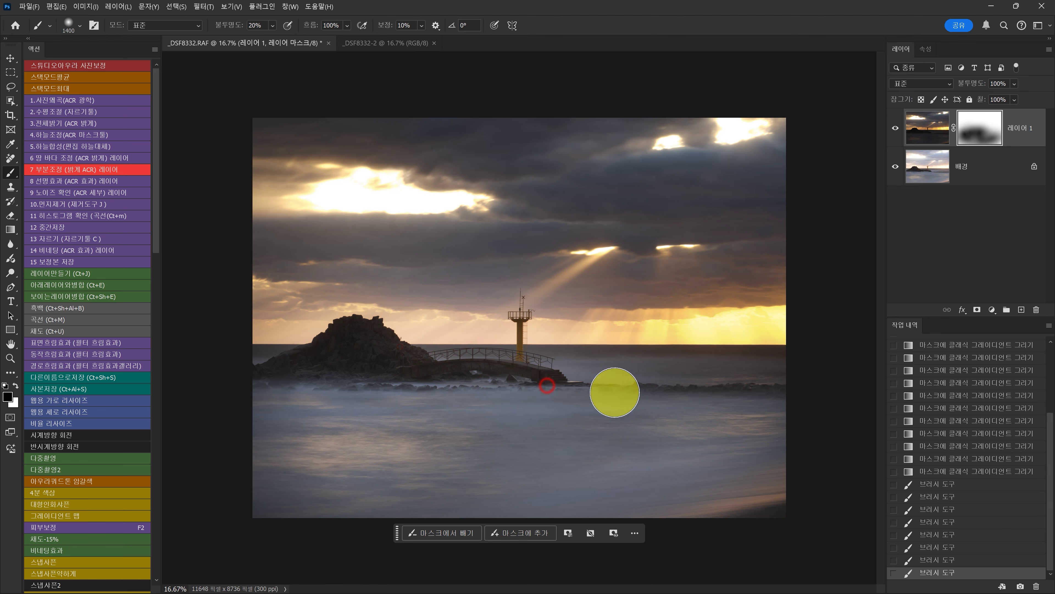
pyautogui.click(538, 380)
pyautogui.click(565, 384)
pyautogui.click(608, 394)
# Dab white on the mask near the horizon beside the rock with an enlarged brush, and undo the last dab over the sea
pyautogui.press('x')
pyautogui.press(']')
pyautogui.press(']')
pyautogui.press(']')
pyautogui.press(']')
pyautogui.press(']')
pyautogui.press(']')
pyautogui.press(']')
pyautogui.press(']')
pyautogui.press(']')
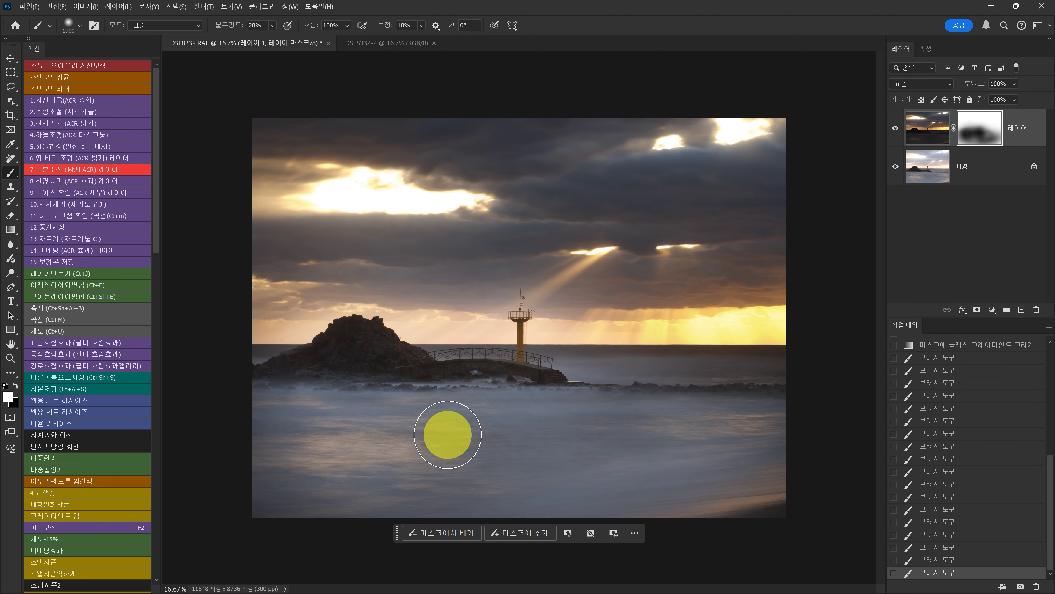
pyautogui.click(274, 348)
pyautogui.press(']')
pyautogui.press(']')
pyautogui.press(']')
pyautogui.press(']')
pyautogui.press(']')
pyautogui.press(']')
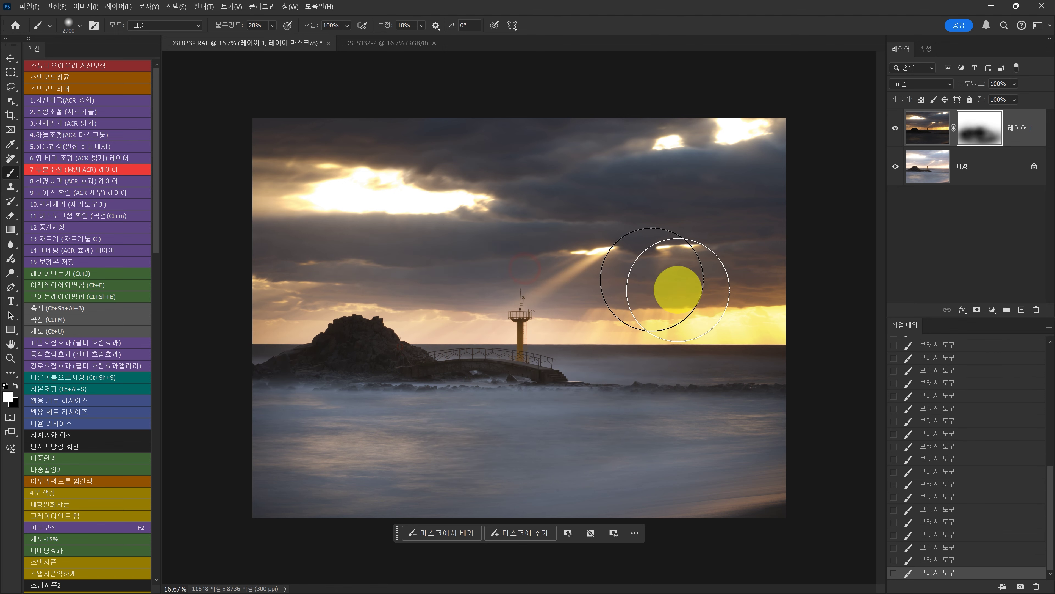
pyautogui.click(655, 396)
pyautogui.hotkey('ctrl', 'z')
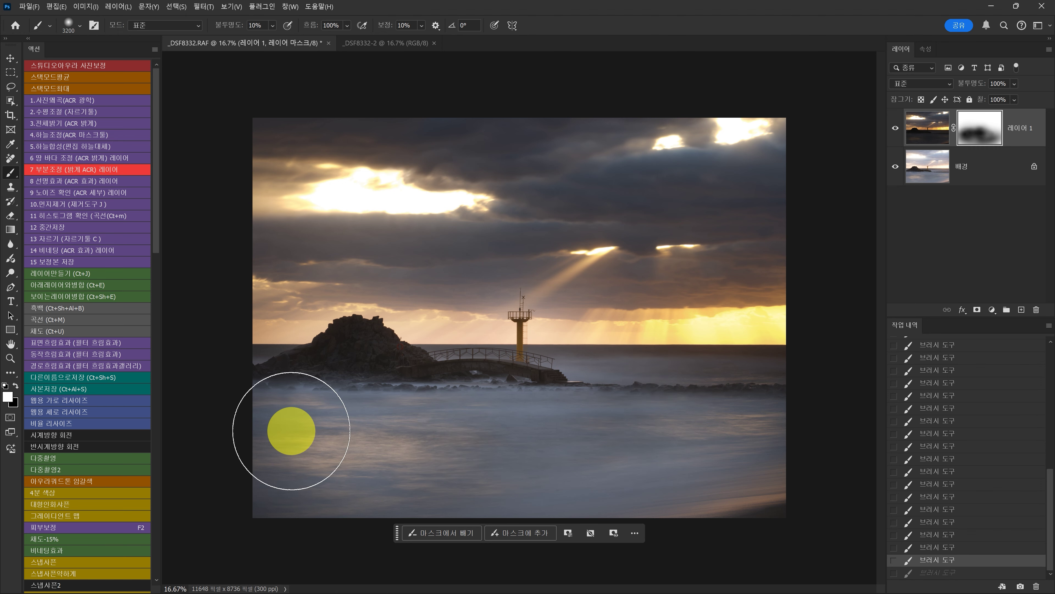
# Compare the image with the masked dark layer hidden and shown
pyautogui.click(896, 131)
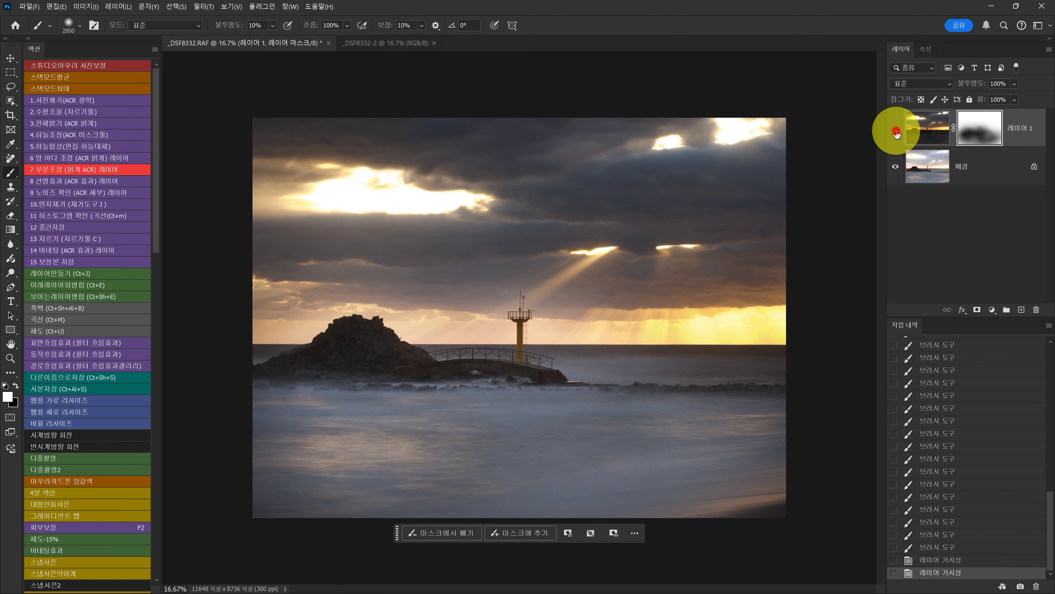
pyautogui.click(896, 132)
pyautogui.click(896, 133)
pyautogui.click(896, 132)
pyautogui.click(896, 132)
pyautogui.click(896, 131)
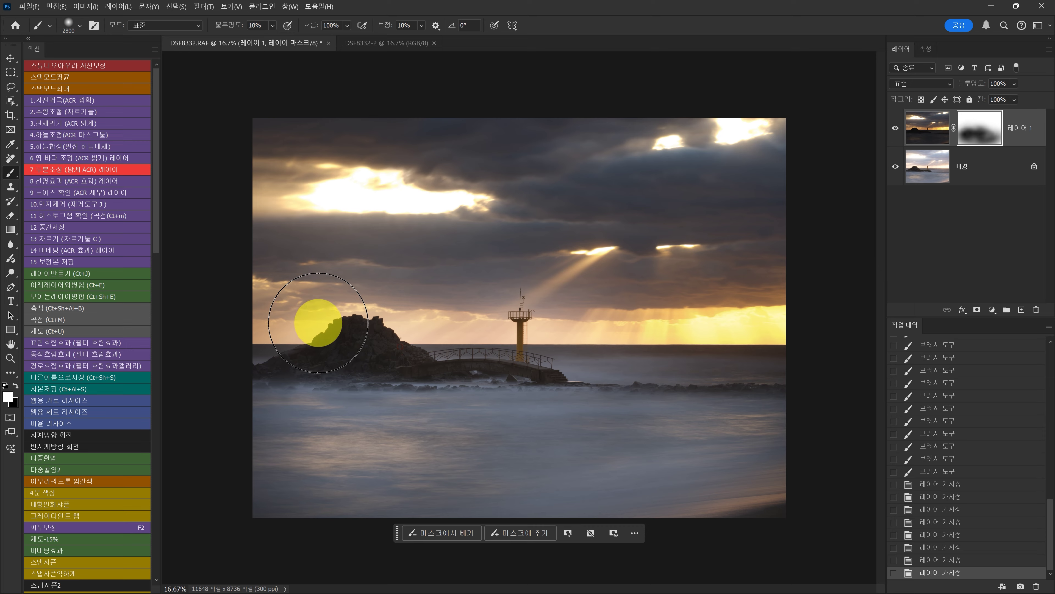
# Paint white at 10% opacity on the mask over the rock, the lower sky around the lighthouse and the foreground sea
pyautogui.moveTo(309, 316); pyautogui.dragTo(314, 343)
pyautogui.press(']')
pyautogui.press(']')
pyautogui.press(']')
pyautogui.moveTo(404, 303)
pyautogui.mouseDown()
pyautogui.moveTo(428, 312)
pyautogui.moveTo(438, 323)
pyautogui.moveTo(413, 318)
pyautogui.moveTo(457, 349)
pyautogui.mouseUp()
pyautogui.press(']')
pyautogui.press(']')
pyautogui.moveTo(512, 314)
pyautogui.mouseDown()
pyautogui.moveTo(490, 291)
pyautogui.moveTo(390, 325)
pyautogui.mouseUp()
pyautogui.moveTo(297, 386)
pyautogui.mouseDown()
pyautogui.moveTo(614, 439)
pyautogui.moveTo(273, 443)
pyautogui.moveTo(588, 448)
pyautogui.mouseUp()
pyautogui.click(570, 443)
pyautogui.press('[')
pyautogui.press('[')
pyautogui.click(556, 440)
# Compare the blend with the dark layer hidden and shown, and merge the visible layers
pyautogui.click(896, 128)
pyautogui.click(895, 129)
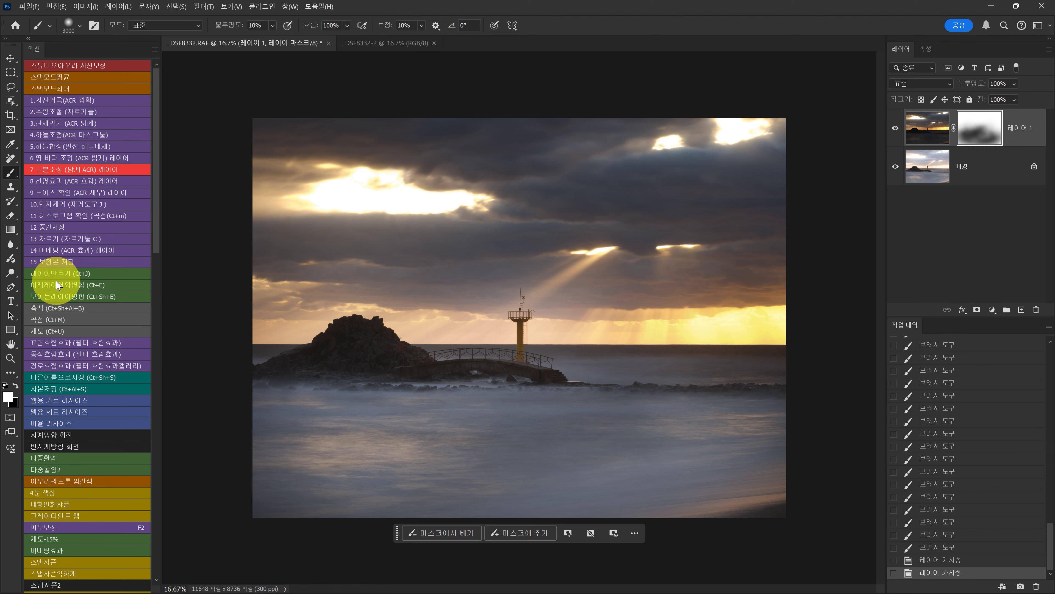
pyautogui.click(65, 297)
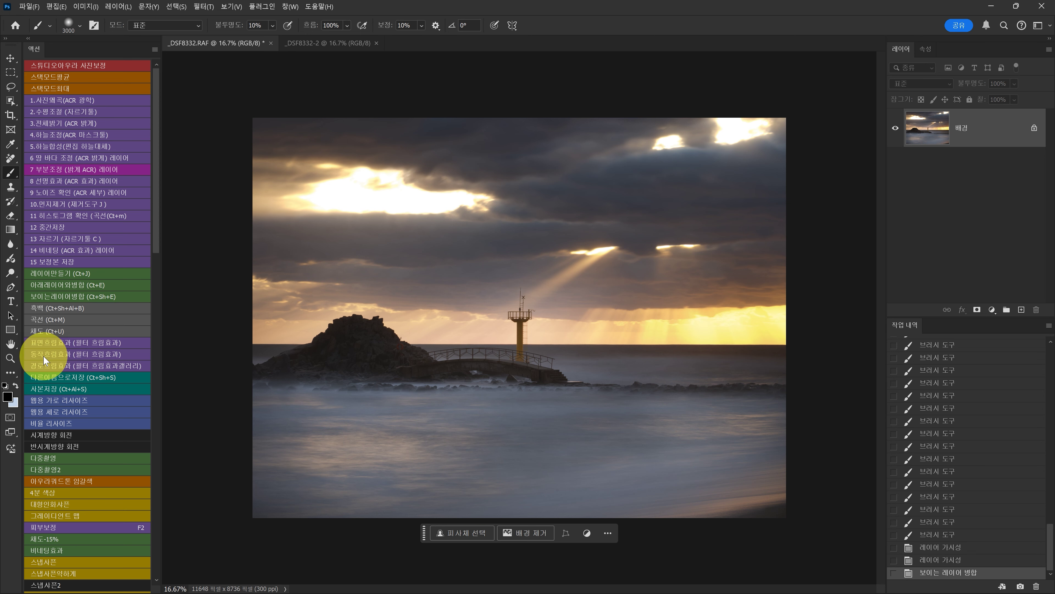
pyautogui.click(62, 357)
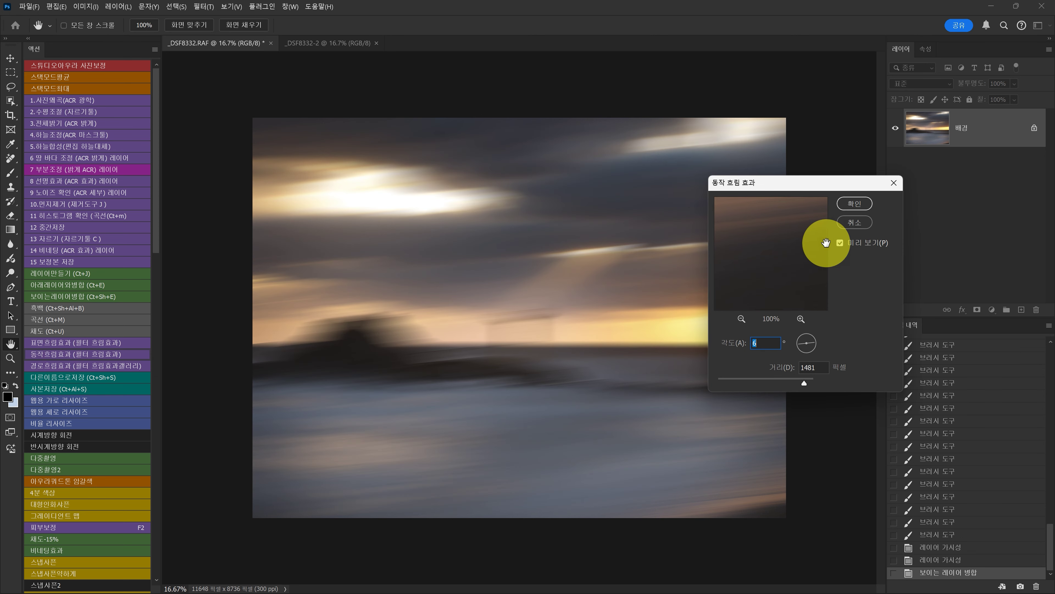
pyautogui.click(855, 203)
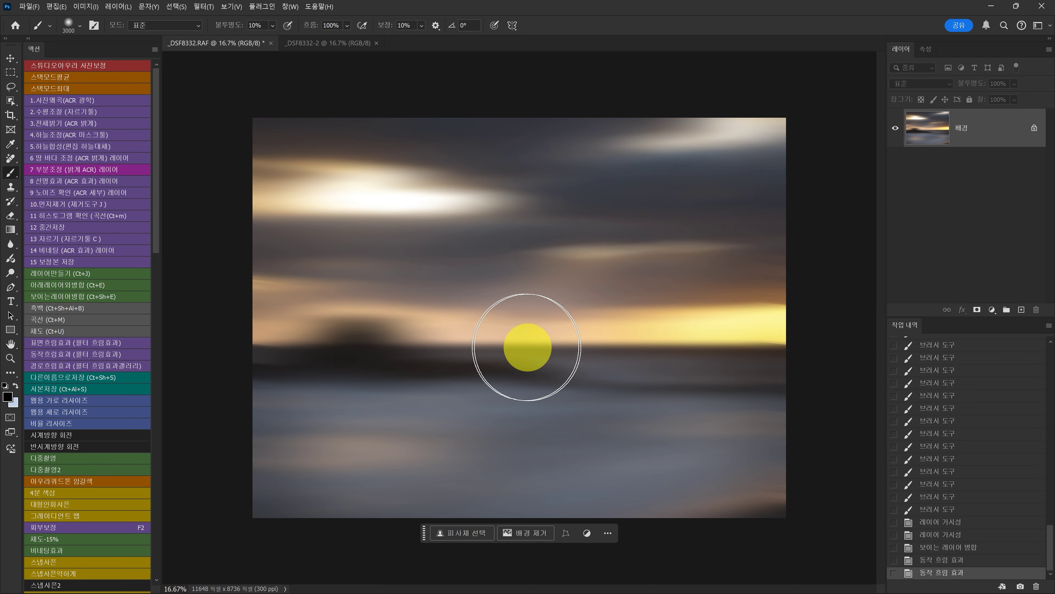
pyautogui.click(927, 547)
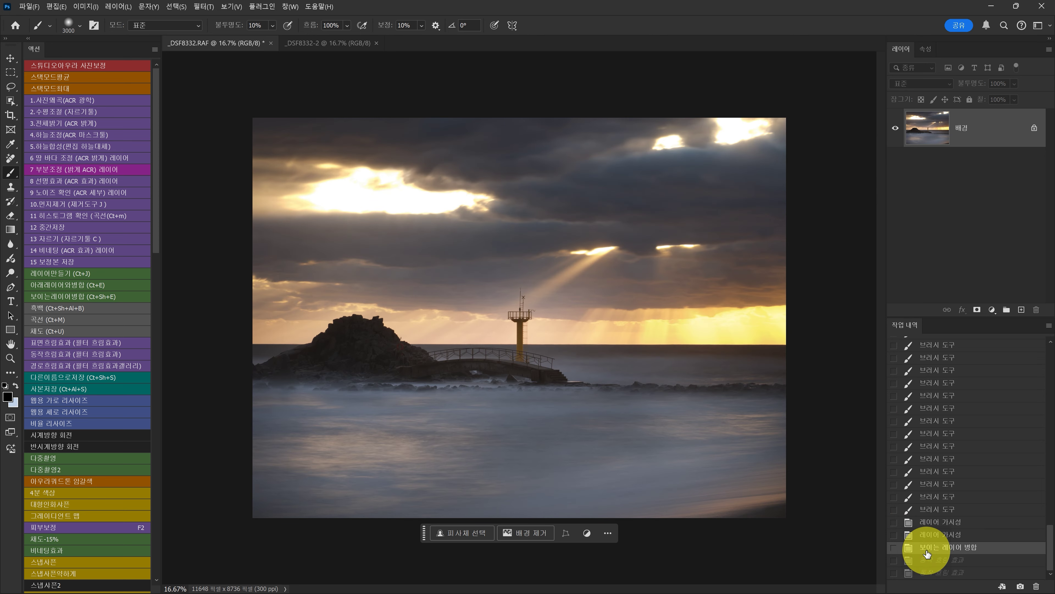
# Duplicate the merged image layer and apply Motion Blur at 6° and 1481 pixels, followed by a second Motion Blur pass
pyautogui.click(48, 274)
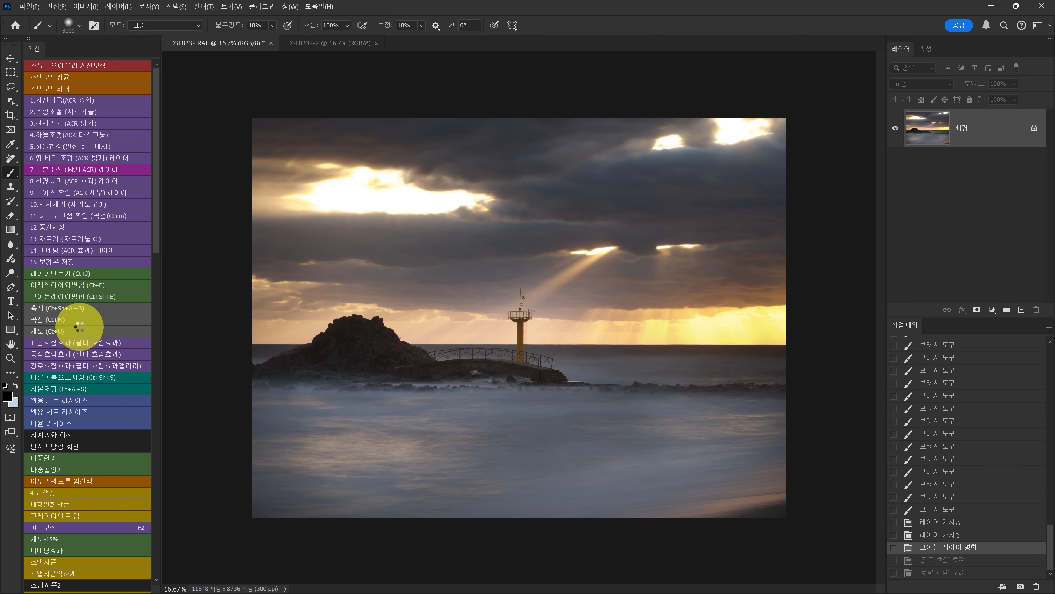
pyautogui.click(50, 357)
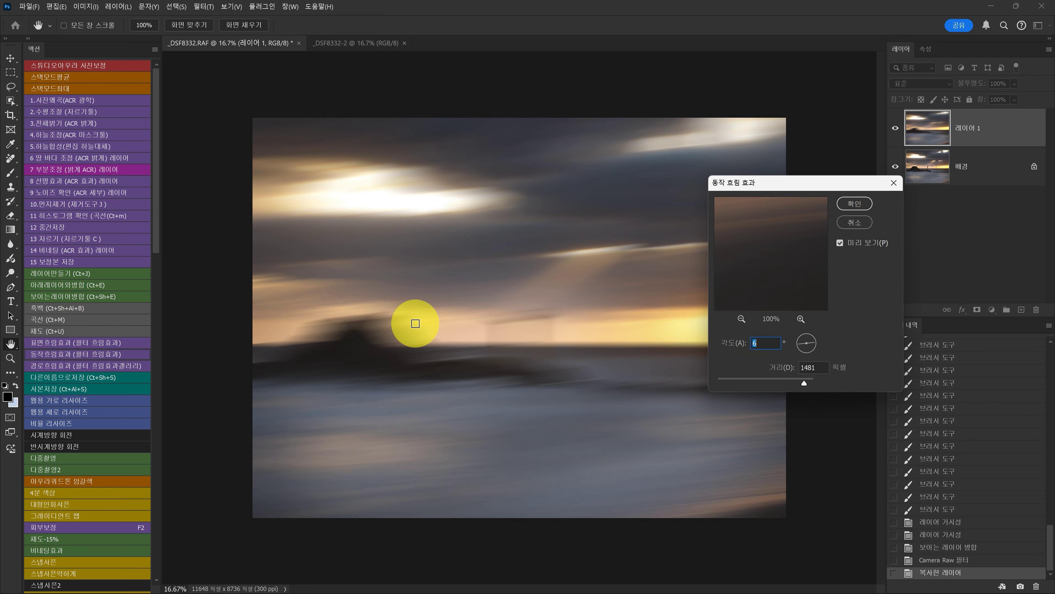
pyautogui.click(854, 205)
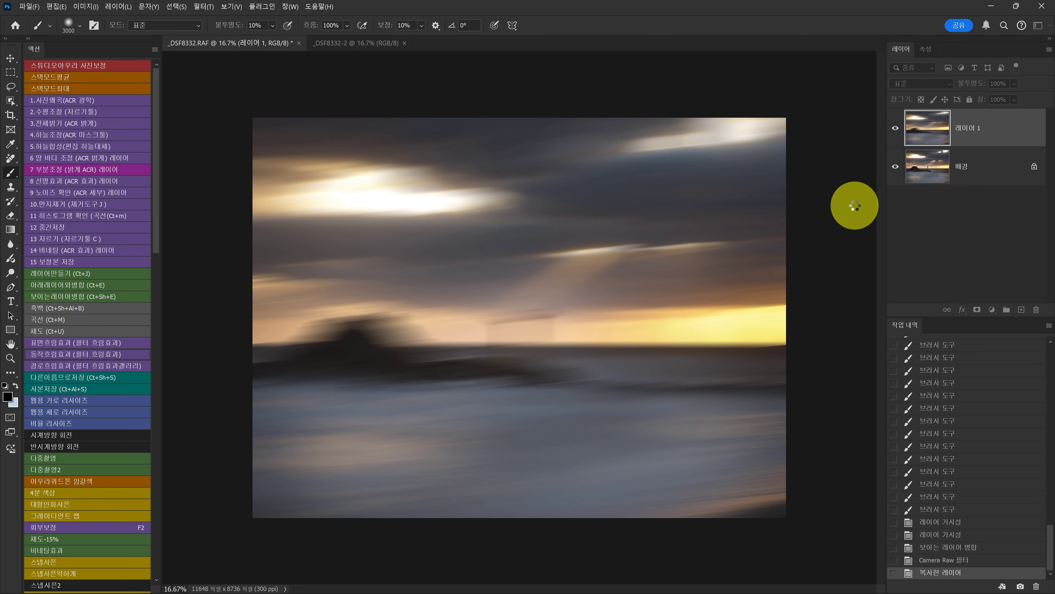
pyautogui.click(854, 205)
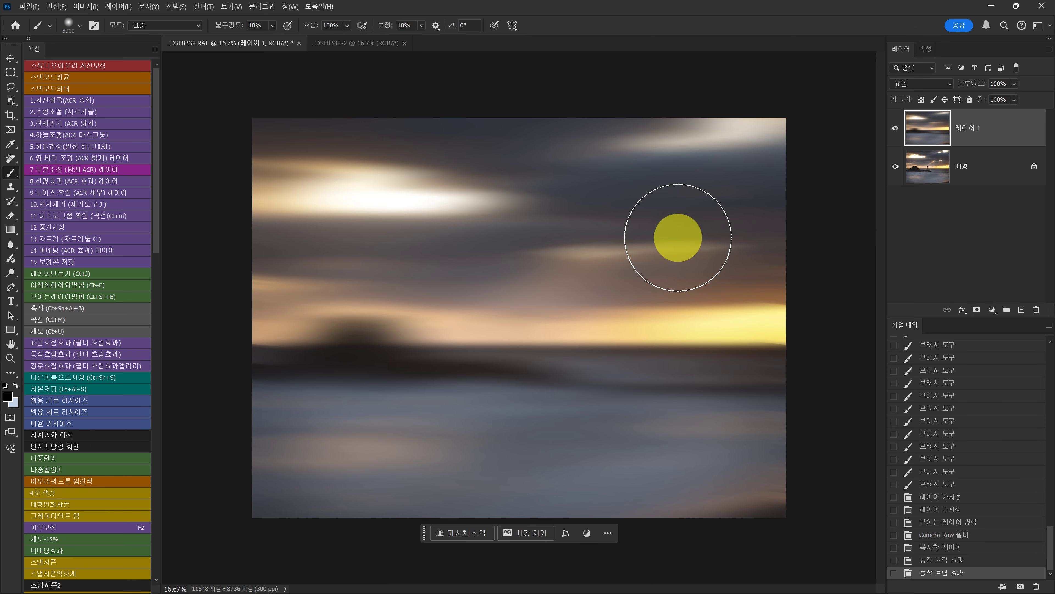
# Add a black mask to the blurred layer and paint white across the foreground sea to smooth the water
pyautogui.keyDown('alt'); pyautogui.click(978, 311); pyautogui.keyUp('alt')
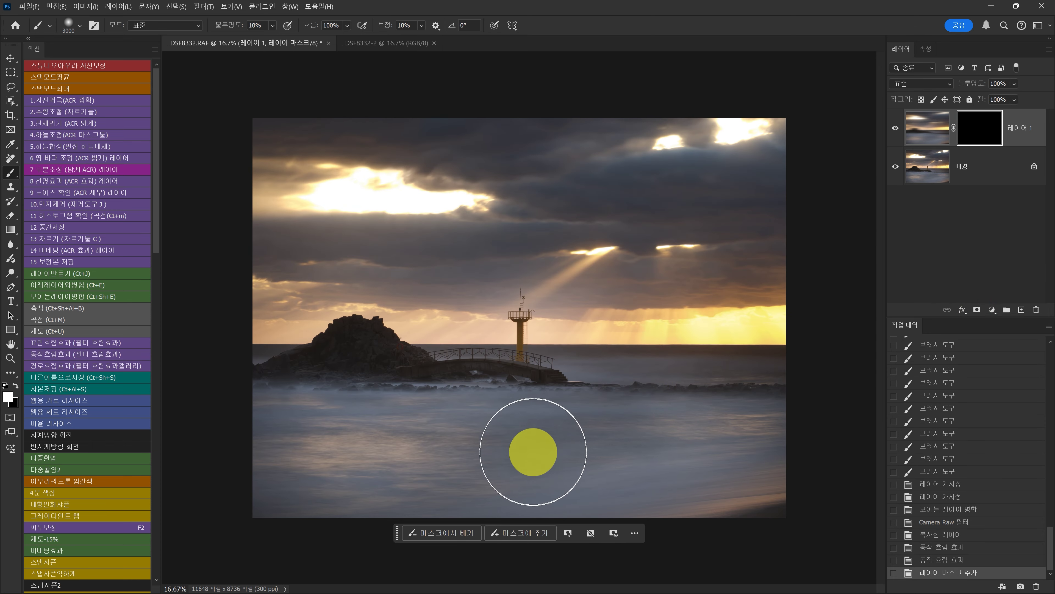
pyautogui.press('[')
pyautogui.moveTo(677, 474)
pyautogui.mouseDown()
pyautogui.moveTo(240, 469)
pyautogui.moveTo(737, 472)
pyautogui.mouseUp()
pyautogui.moveTo(700, 478); pyautogui.dragTo(224, 471)
pyautogui.moveTo(229, 470)
pyautogui.mouseDown()
pyautogui.moveTo(744, 460)
pyautogui.moveTo(228, 436)
pyautogui.mouseUp()
pyautogui.moveTo(221, 434); pyautogui.dragTo(764, 450)
pyautogui.press('[')
pyautogui.moveTo(660, 454)
pyautogui.mouseDown()
pyautogui.moveTo(227, 453)
pyautogui.moveTo(313, 444)
pyautogui.moveTo(370, 267)
pyautogui.moveTo(540, 476)
pyautogui.moveTo(393, 448)
pyautogui.moveTo(209, 446)
pyautogui.moveTo(561, 438)
pyautogui.moveTo(257, 429)
pyautogui.moveTo(743, 445)
pyautogui.moveTo(815, 425)
pyautogui.mouseUp()
pyautogui.press('[')
pyautogui.moveTo(815, 424)
pyautogui.mouseDown()
pyautogui.moveTo(732, 443)
pyautogui.moveTo(260, 468)
pyautogui.mouseUp()
pyautogui.press('[')
pyautogui.moveTo(259, 469); pyautogui.dragTo(627, 478)
pyautogui.press(']')
pyautogui.press(']')
pyautogui.moveTo(349, 464); pyautogui.dragTo(519, 458)
pyautogui.press(']')
pyautogui.moveTo(422, 459)
pyautogui.mouseDown()
pyautogui.moveTo(391, 458)
pyautogui.moveTo(571, 467)
pyautogui.mouseUp()
pyautogui.moveTo(309, 450)
pyautogui.mouseDown()
pyautogui.moveTo(473, 454)
pyautogui.moveTo(425, 462)
pyautogui.mouseUp()
pyautogui.moveTo(270, 455); pyautogui.dragTo(602, 475)
pyautogui.moveTo(561, 479)
pyautogui.mouseDown()
pyautogui.moveTo(264, 474)
pyautogui.moveTo(610, 498)
pyautogui.mouseUp()
pyautogui.moveTo(773, 495)
pyautogui.mouseDown()
pyautogui.moveTo(751, 495)
pyautogui.moveTo(847, 489)
pyautogui.mouseUp()
pyautogui.moveTo(806, 492); pyautogui.dragTo(717, 505)
pyautogui.moveTo(785, 512); pyautogui.dragTo(690, 525)
# Paint white on the blurred layer's mask with a 1500-pixel brush over the water between the horizon and the reef, beyond the lighthouse
pyautogui.press('[')
pyautogui.press('[')
pyautogui.press('[')
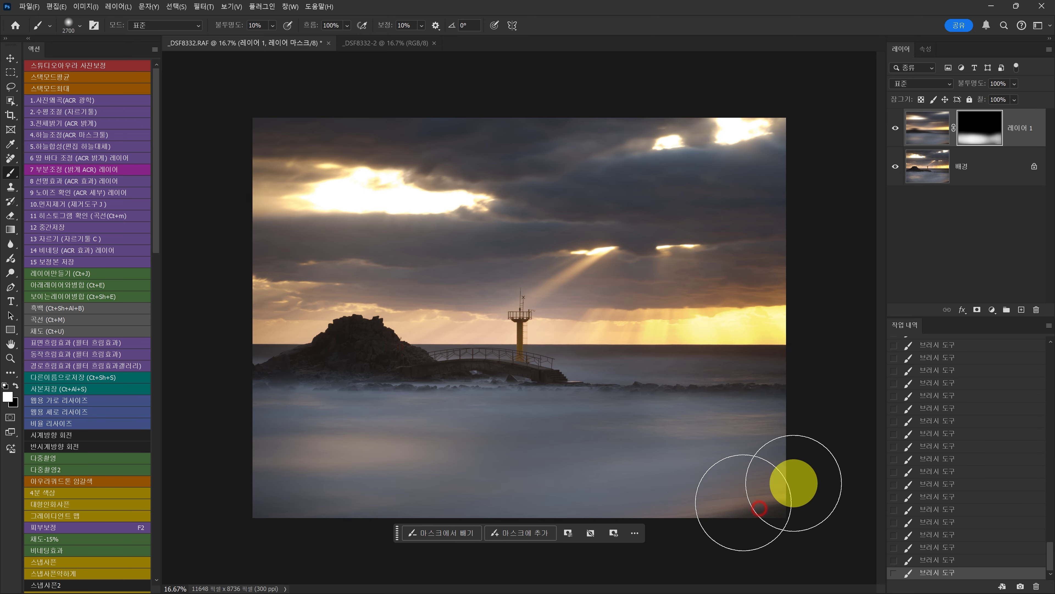
pyautogui.press('[')
pyautogui.press('[')
pyautogui.press('[')
pyautogui.press('[')
pyautogui.press('[')
pyautogui.press('[')
pyautogui.press('[')
pyautogui.press('[')
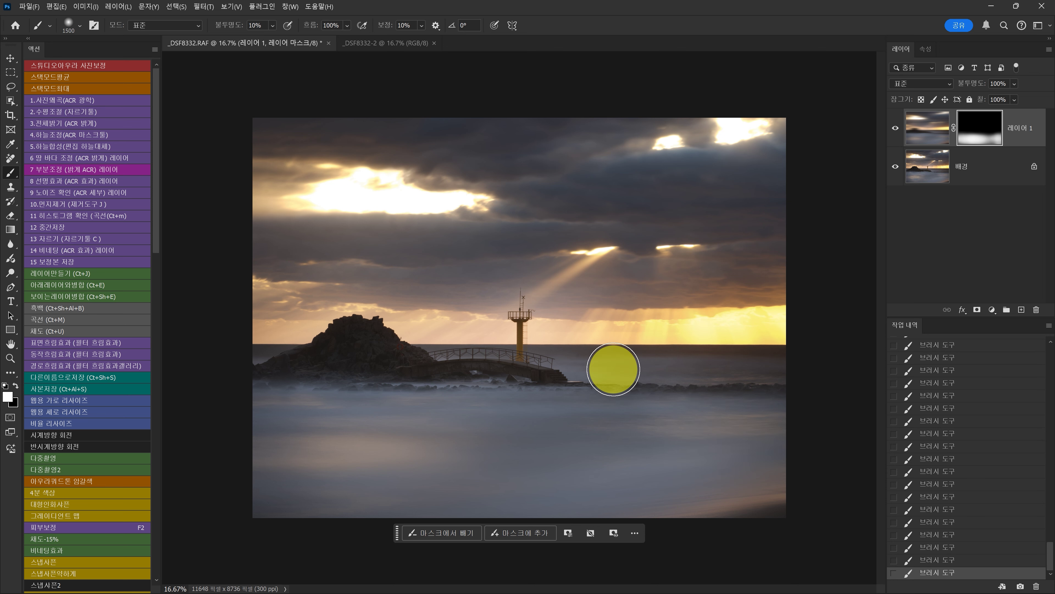
pyautogui.press(']')
pyautogui.press(']')
pyautogui.press(']')
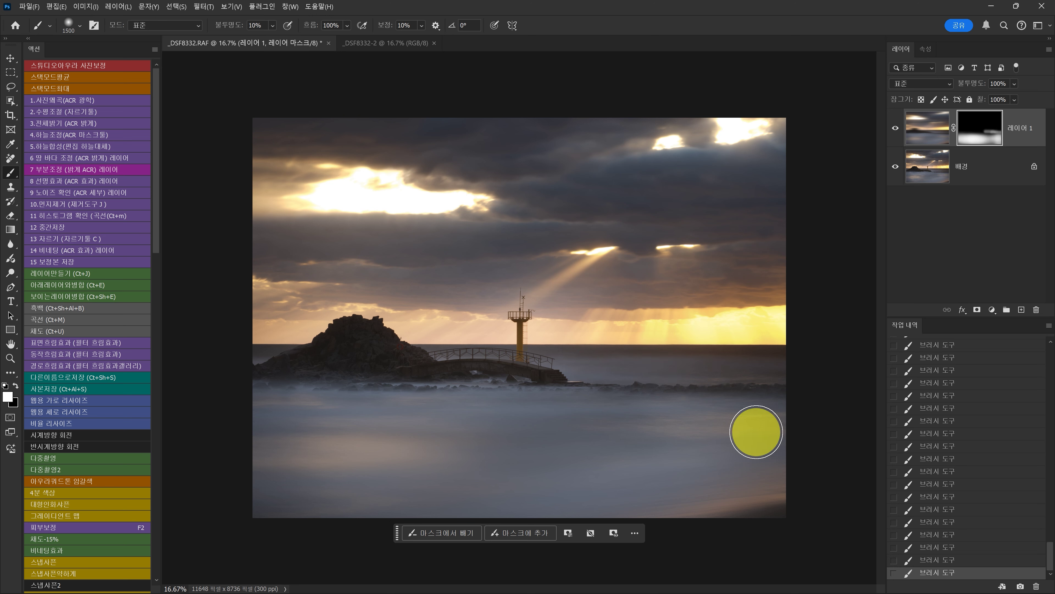
# Paint white on the mask with a 2400-pixel brush over the lower-right sea and beach, and merge the visible layers
pyautogui.press(']')
pyautogui.press(']')
pyautogui.press(']')
pyautogui.press(']')
pyautogui.press(']')
pyautogui.press(']')
pyautogui.press(']')
pyautogui.press(']')
pyautogui.press(']')
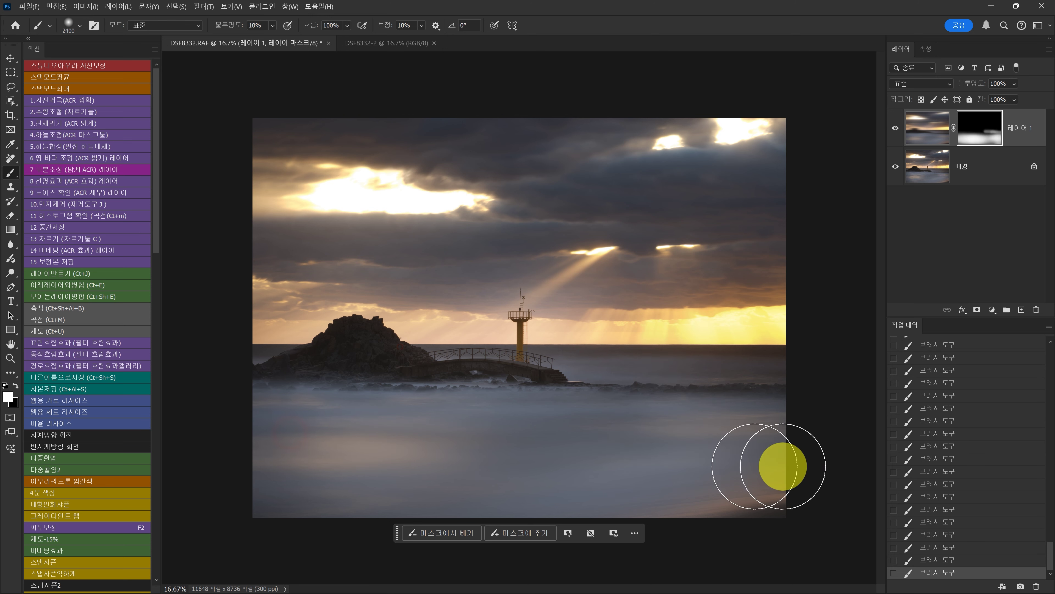
pyautogui.moveTo(655, 465)
pyautogui.mouseDown()
pyautogui.moveTo(598, 467)
pyautogui.moveTo(792, 493)
pyautogui.mouseUp()
pyautogui.moveTo(799, 481); pyautogui.dragTo(665, 505)
pyautogui.moveTo(672, 486); pyautogui.dragTo(738, 440)
pyautogui.moveTo(671, 476)
pyautogui.mouseDown()
pyautogui.moveTo(509, 495)
pyautogui.moveTo(727, 513)
pyautogui.mouseUp()
pyautogui.moveTo(759, 507); pyautogui.dragTo(605, 465)
pyautogui.moveTo(714, 462)
pyautogui.mouseDown()
pyautogui.moveTo(732, 467)
pyautogui.moveTo(618, 464)
pyautogui.mouseUp()
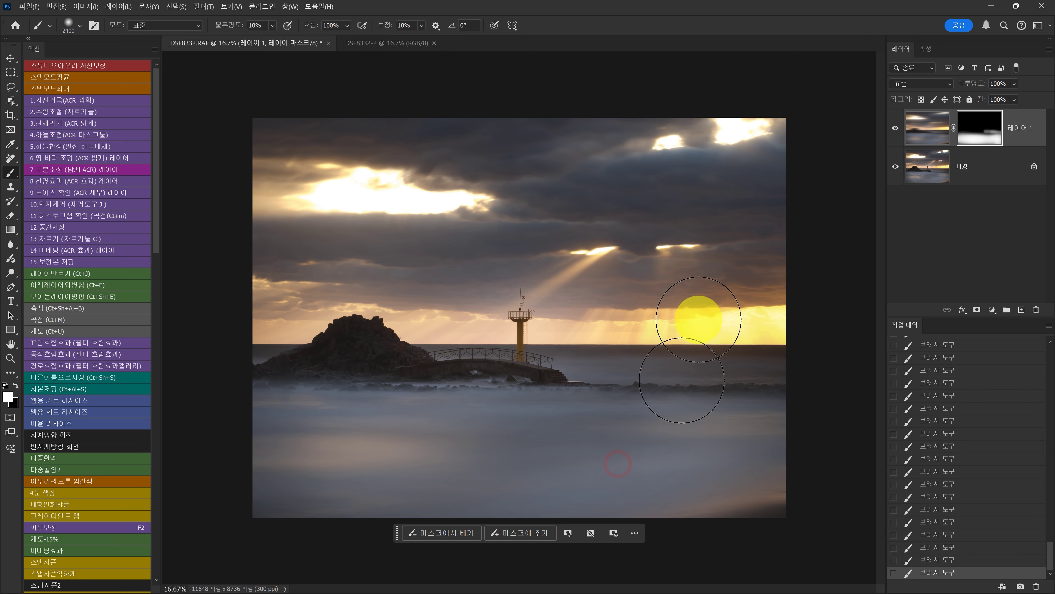
pyautogui.click(84, 297)
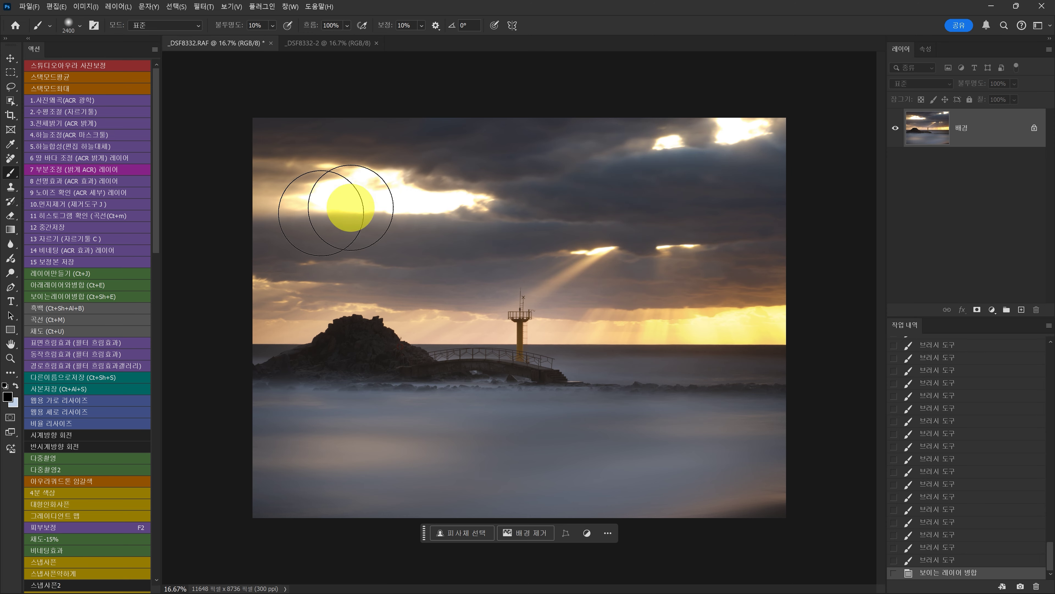
# Remove the large blown-out highlight in the upper-left clouds using the Remove tool at size 1200
pyautogui.click(12, 159)
pyautogui.click(83, 162)
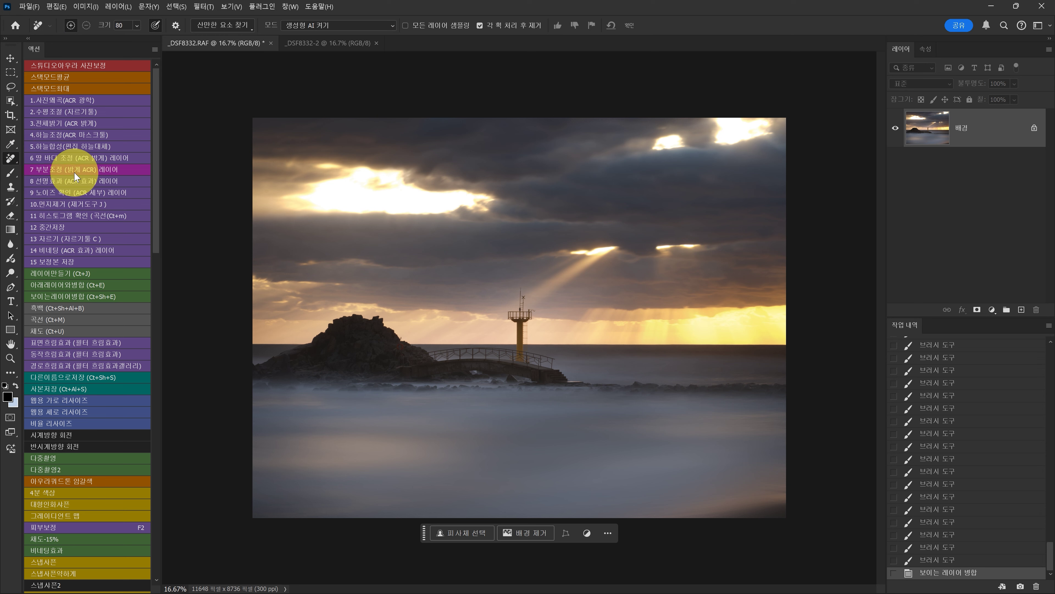
pyautogui.click(57, 204)
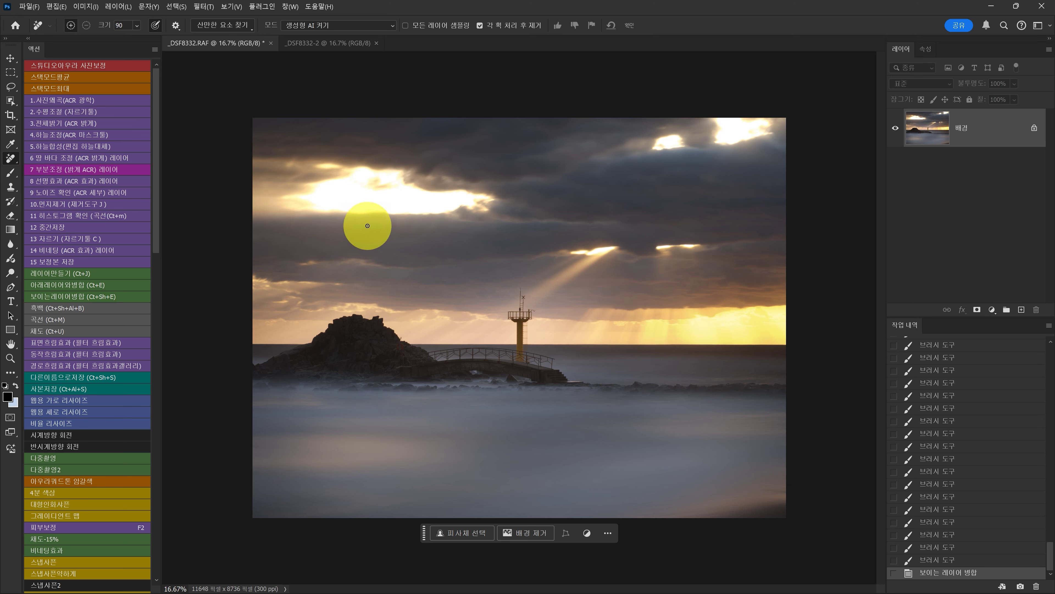
pyautogui.press(']')
pyautogui.press(']')
pyautogui.press(']')
pyautogui.press(']')
pyautogui.press(']')
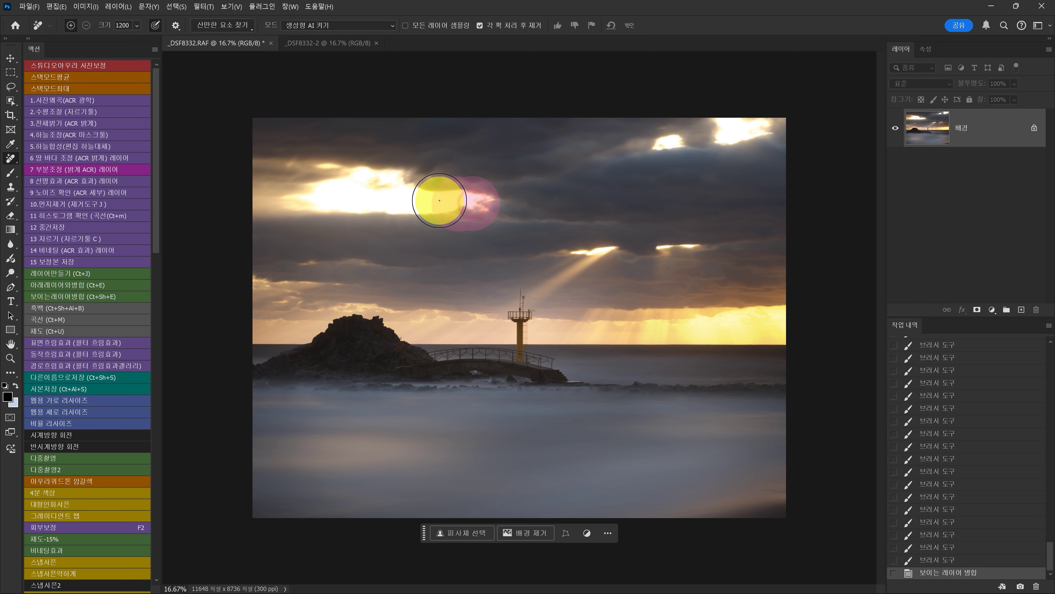
pyautogui.moveTo(393, 179)
pyautogui.mouseDown()
pyautogui.moveTo(453, 205)
pyautogui.moveTo(480, 201)
pyautogui.moveTo(476, 190)
pyautogui.moveTo(400, 179)
pyautogui.mouseUp()
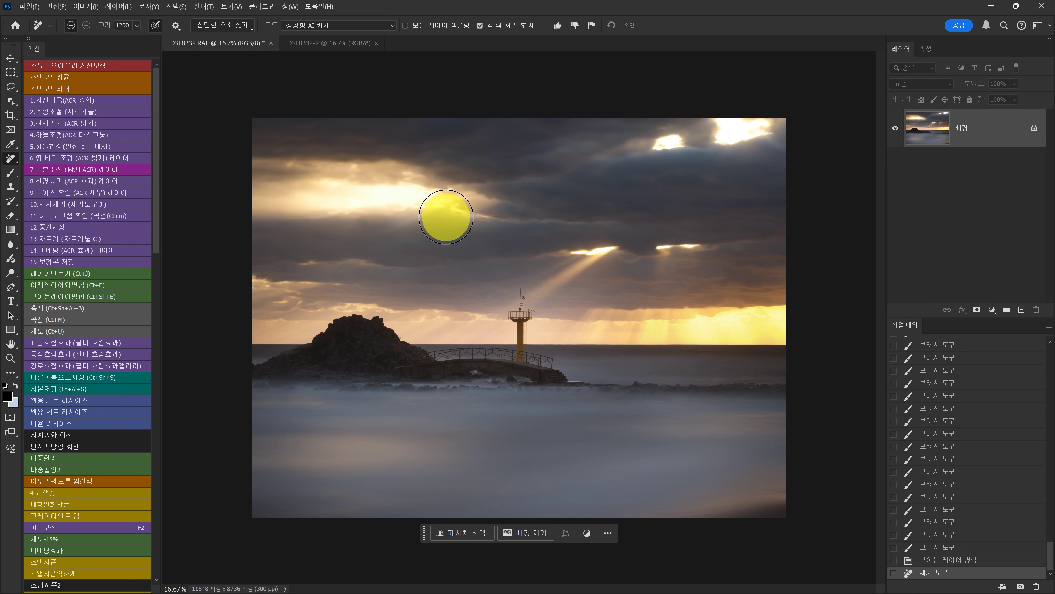
# Remove the two bright cloud gaps in the upper-right sky using the Remove tool at size 900
pyautogui.press('[')
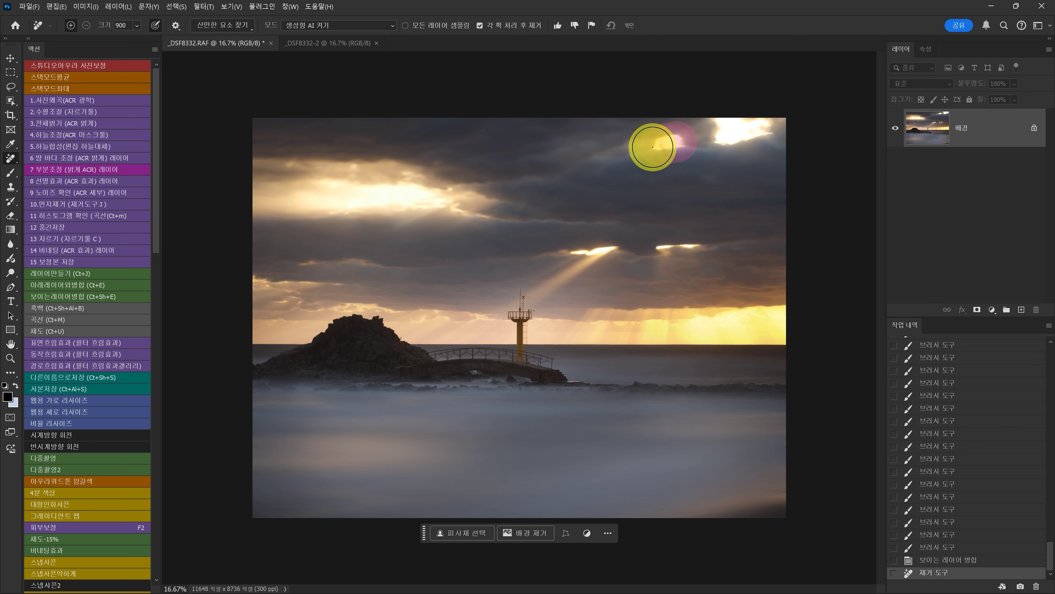
pyautogui.moveTo(653, 147); pyautogui.dragTo(755, 123)
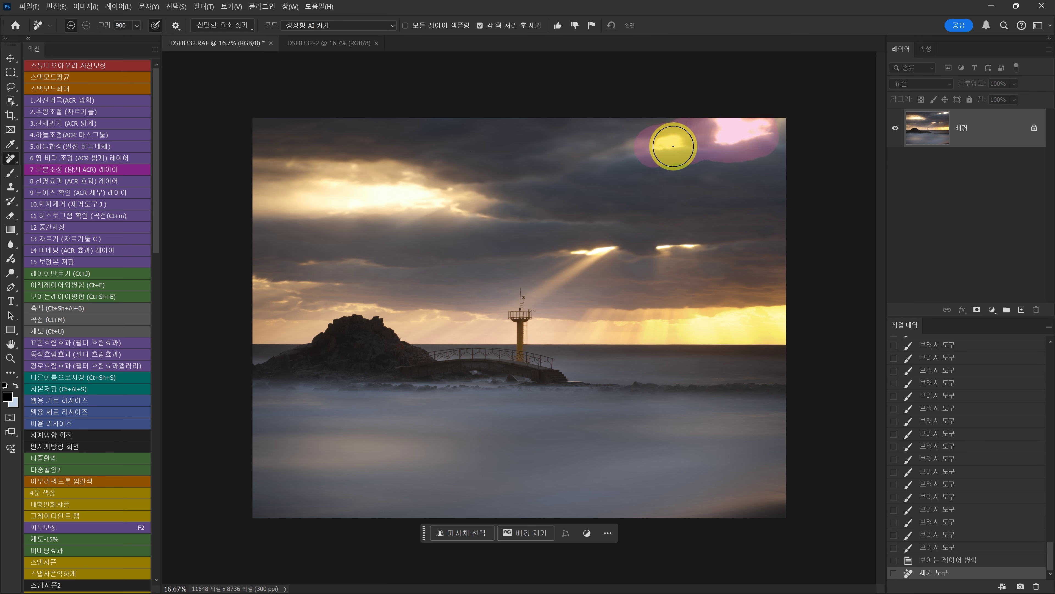
pyautogui.moveTo(661, 148); pyautogui.dragTo(655, 147)
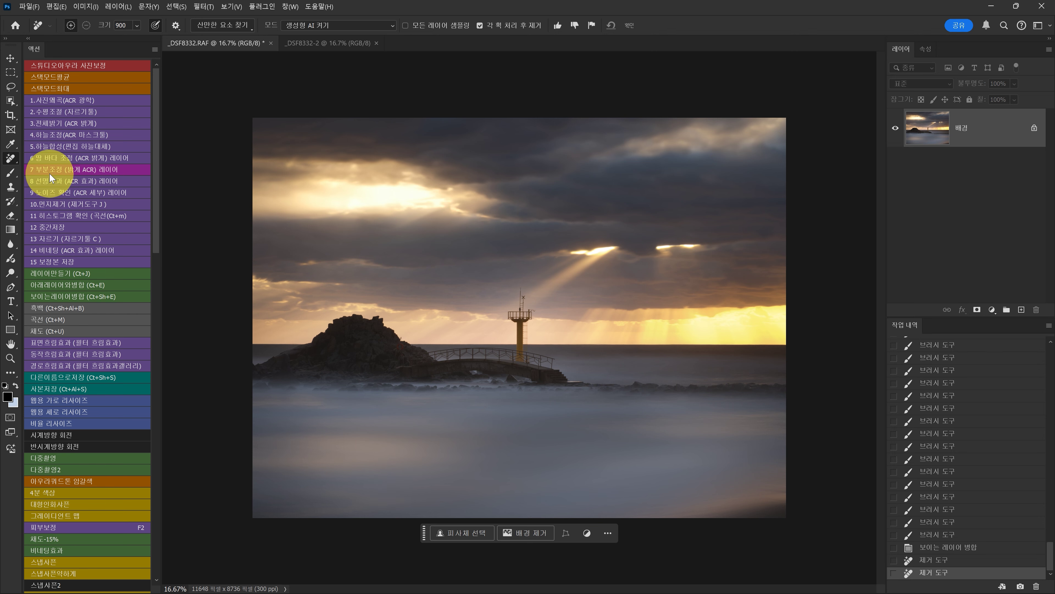
# Create a brightened duplicate layer in Camera Raw with exposure +1.25 and contrast +21, and add a black mask to it
pyautogui.hotkey('ctrl', 'shift', 'a')
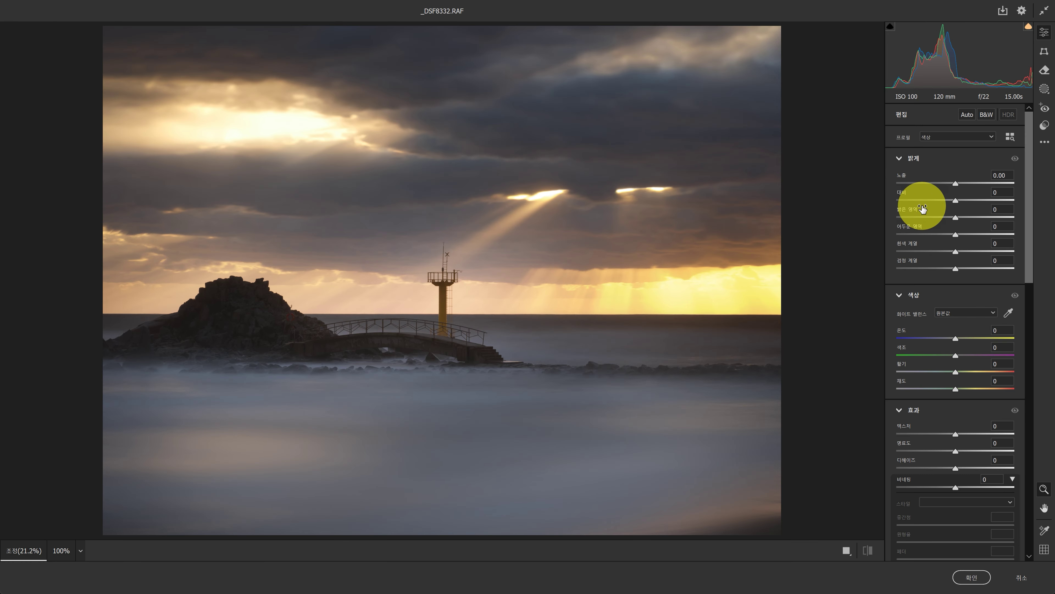
pyautogui.moveTo(956, 183); pyautogui.dragTo(967, 184)
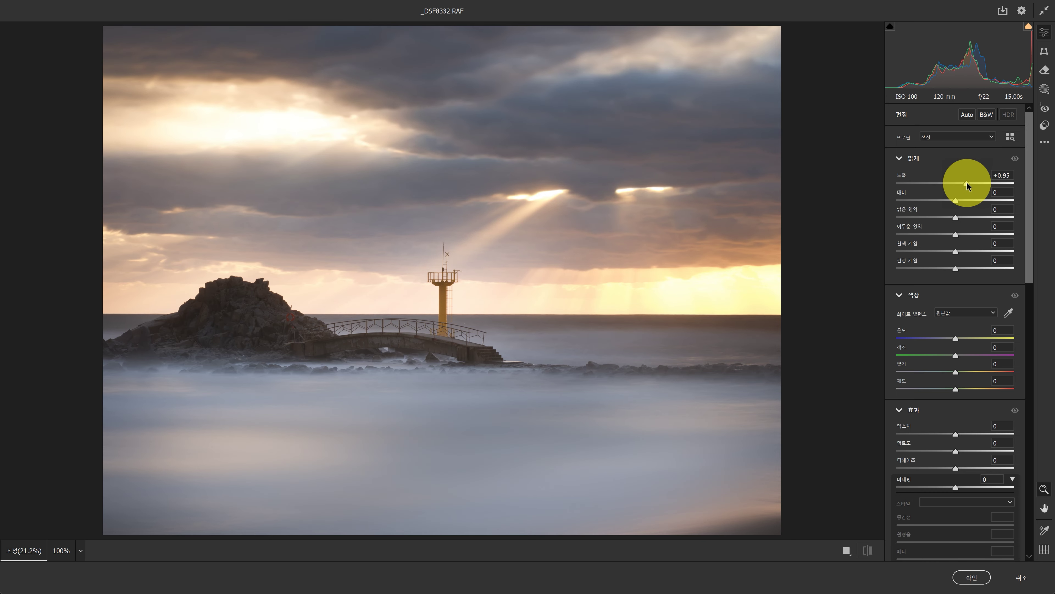
pyautogui.moveTo(966, 183); pyautogui.dragTo(968, 201)
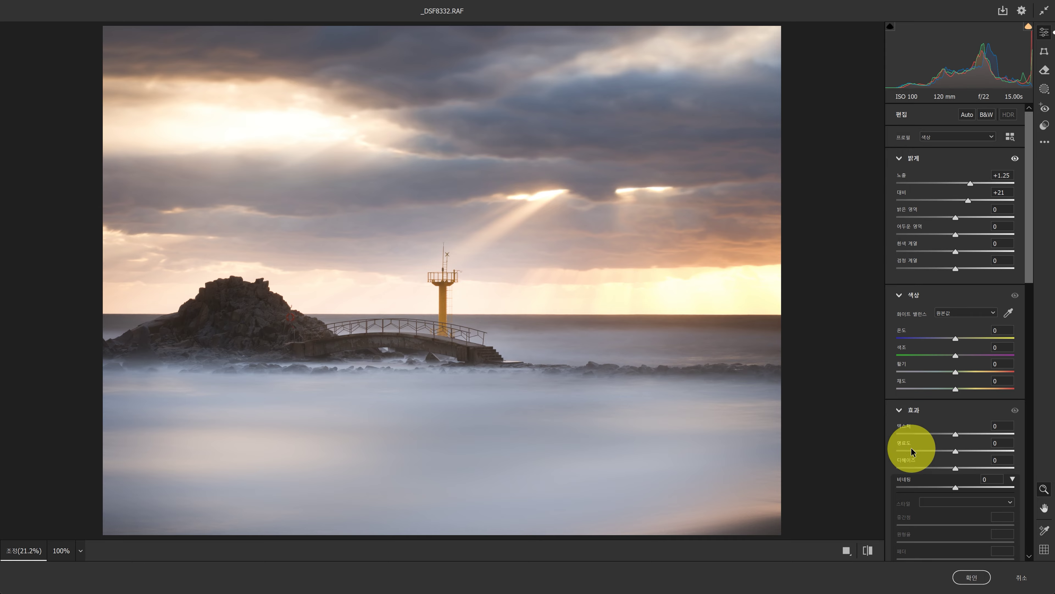
pyautogui.click(974, 578)
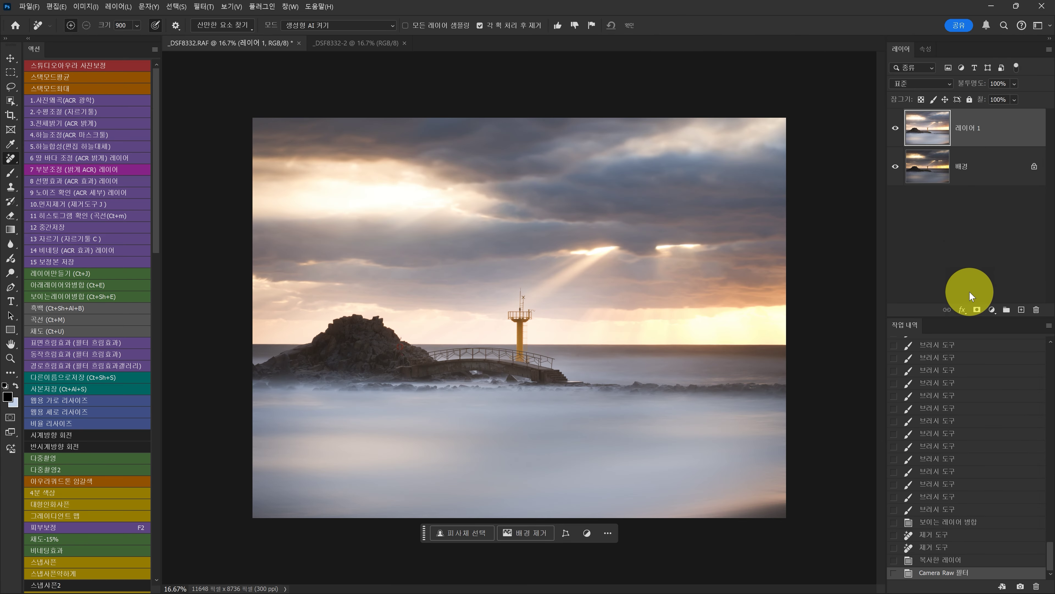
pyautogui.keyDown('alt'); pyautogui.click(980, 310); pyautogui.keyUp('alt')
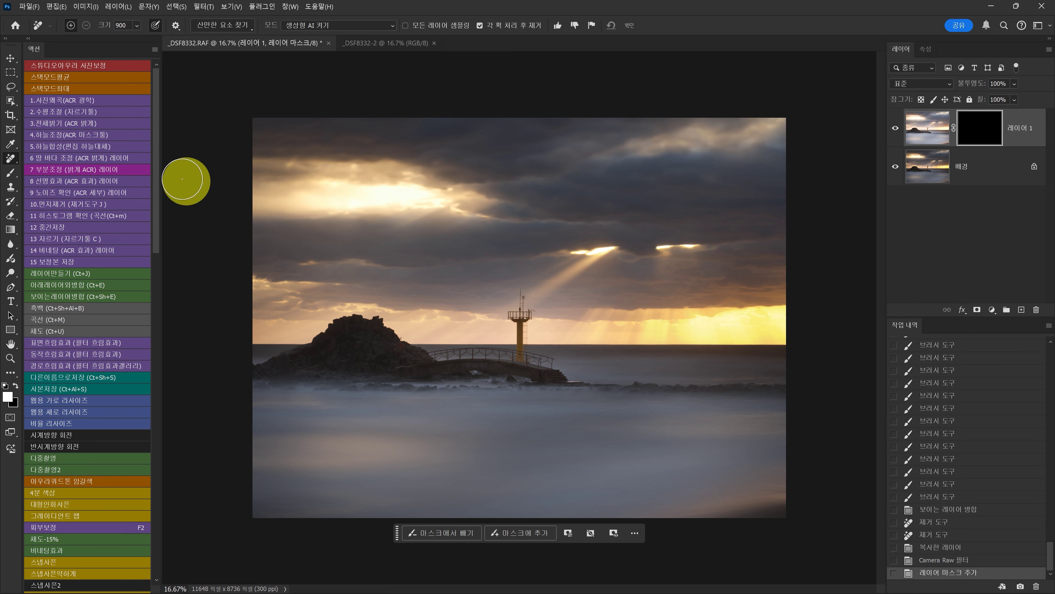
# Draw a white reflected gradient on the brightened layer's mask across the sea in front of the reef, redoing it with a wider spread
pyautogui.click(10, 229)
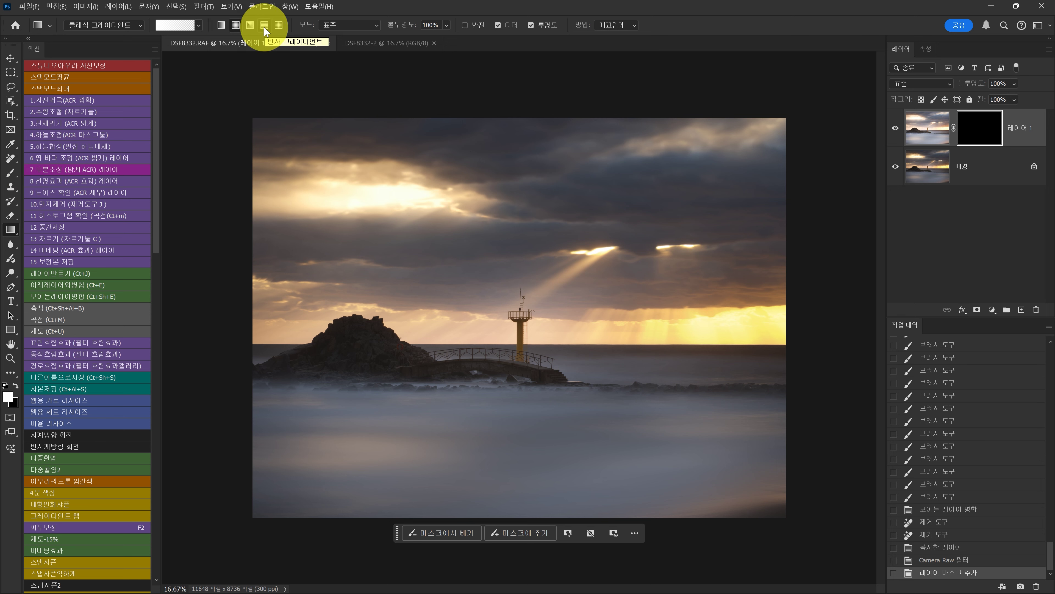
pyautogui.moveTo(465, 400); pyautogui.dragTo(467, 469)
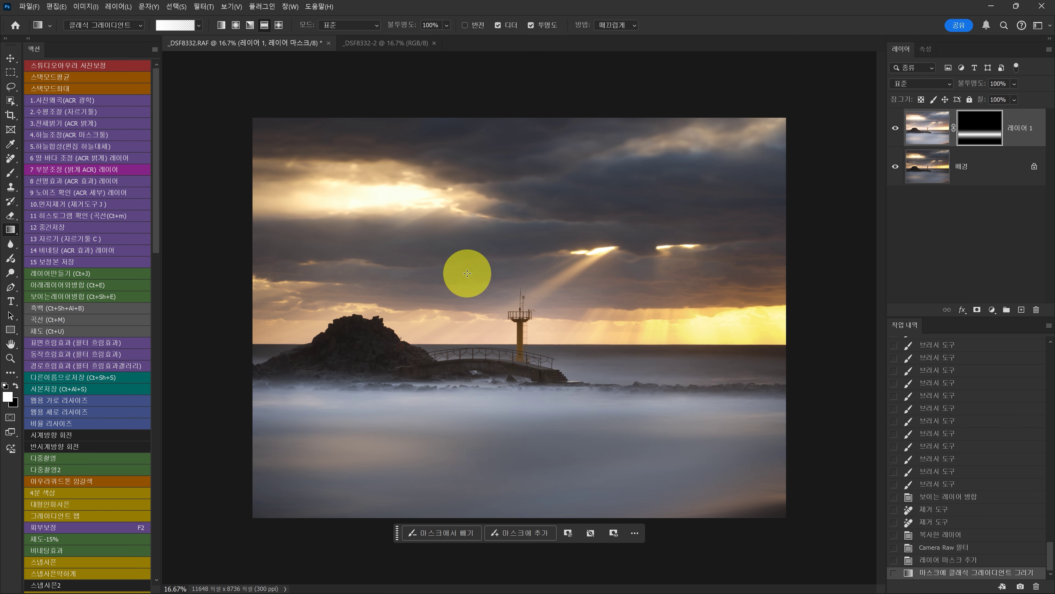
pyautogui.moveTo(469, 391); pyautogui.dragTo(486, 561)
pyautogui.hotkey('ctrl', 'z')
pyautogui.moveTo(499, 399); pyautogui.dragTo(520, 565)
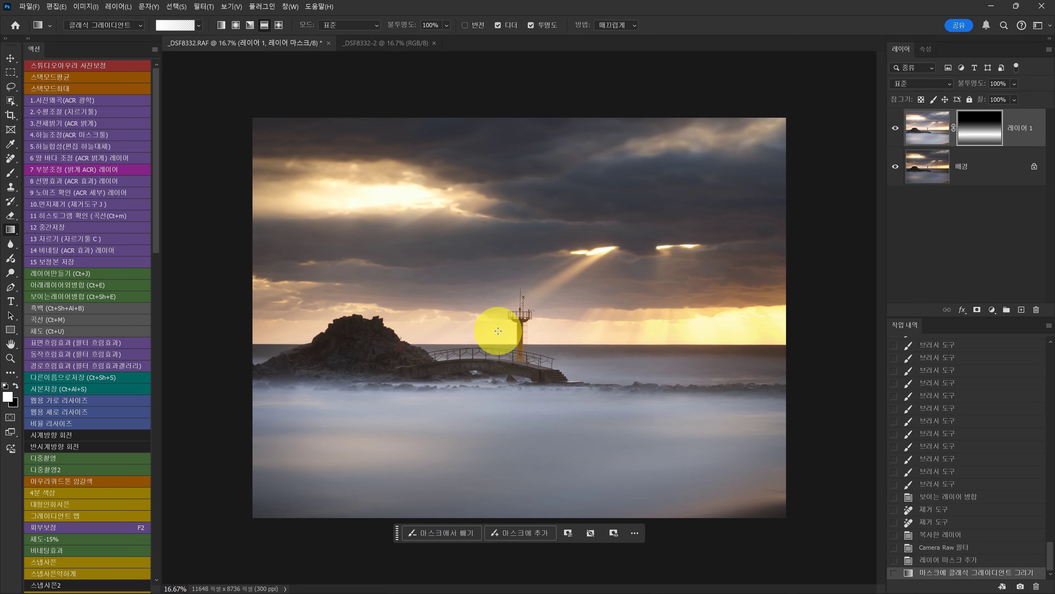
# Compare the image with and without the brightened layer, and extend the mask's white area over the lower sea with another gradient
pyautogui.click(900, 131)
pyautogui.click(900, 131)
pyautogui.click(901, 133)
pyautogui.click(901, 133)
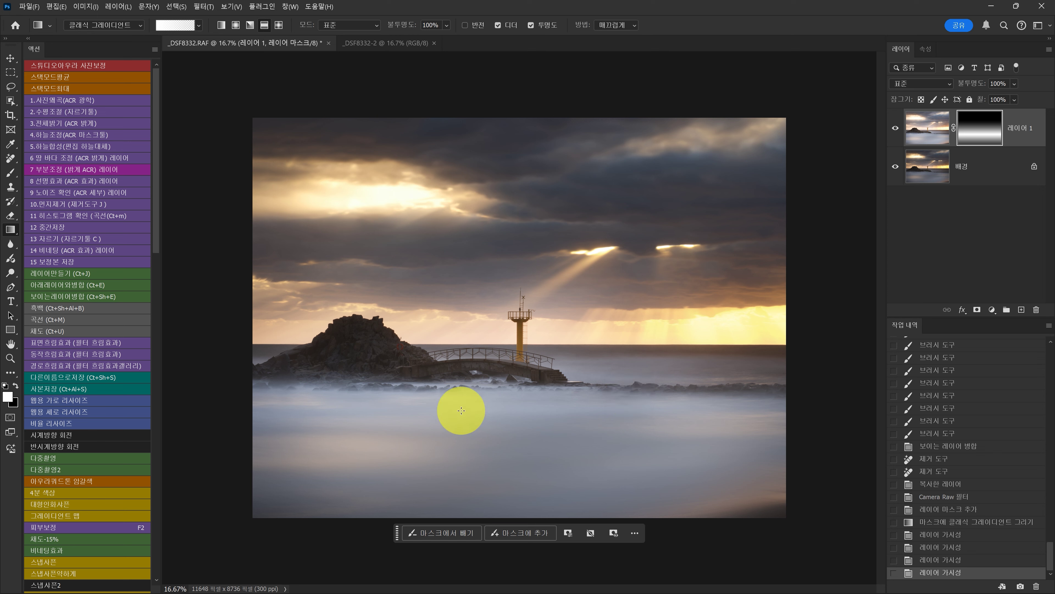
pyautogui.moveTo(504, 422); pyautogui.dragTo(520, 579)
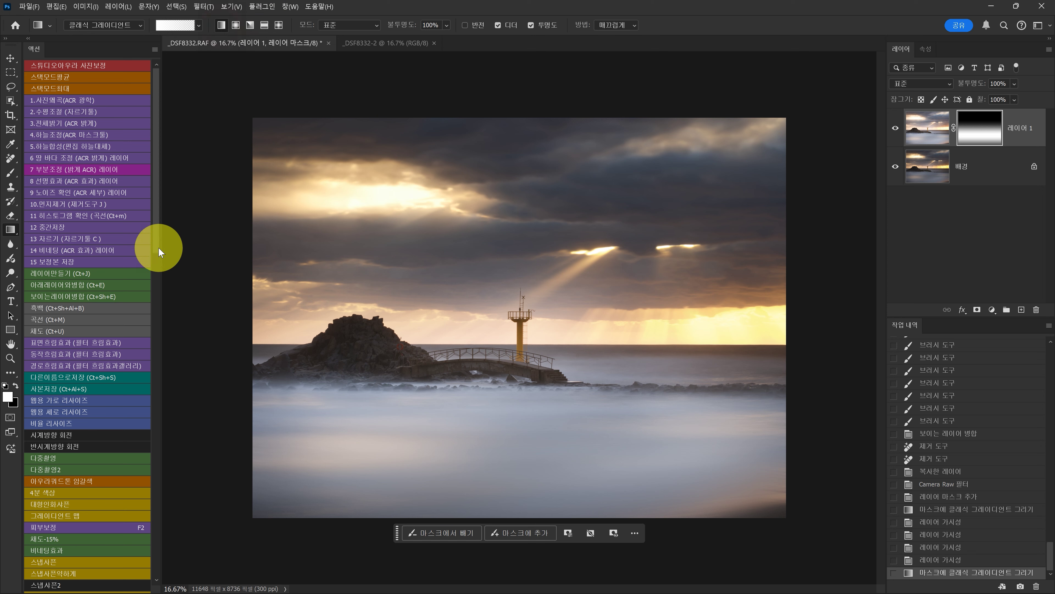
# Draw black linear gradients on the mask from the clouds down to the reef, and undo the extra gradient from the lower-left corner
pyautogui.click(16, 387)
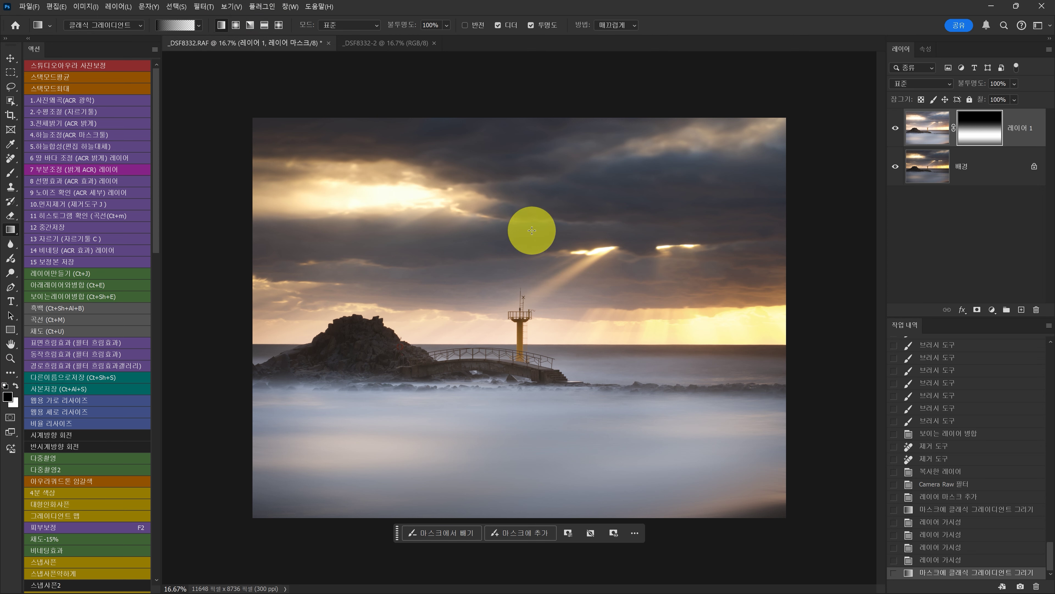
pyautogui.moveTo(527, 228); pyautogui.dragTo(532, 401)
pyautogui.moveTo(495, 253); pyautogui.dragTo(495, 393)
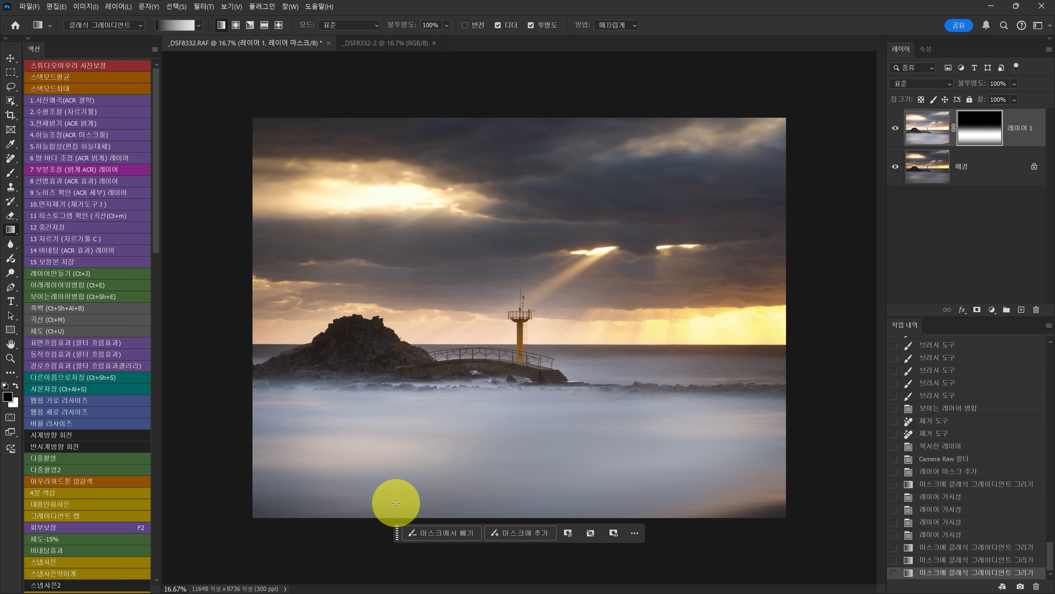
pyautogui.moveTo(226, 561); pyautogui.dragTo(293, 424)
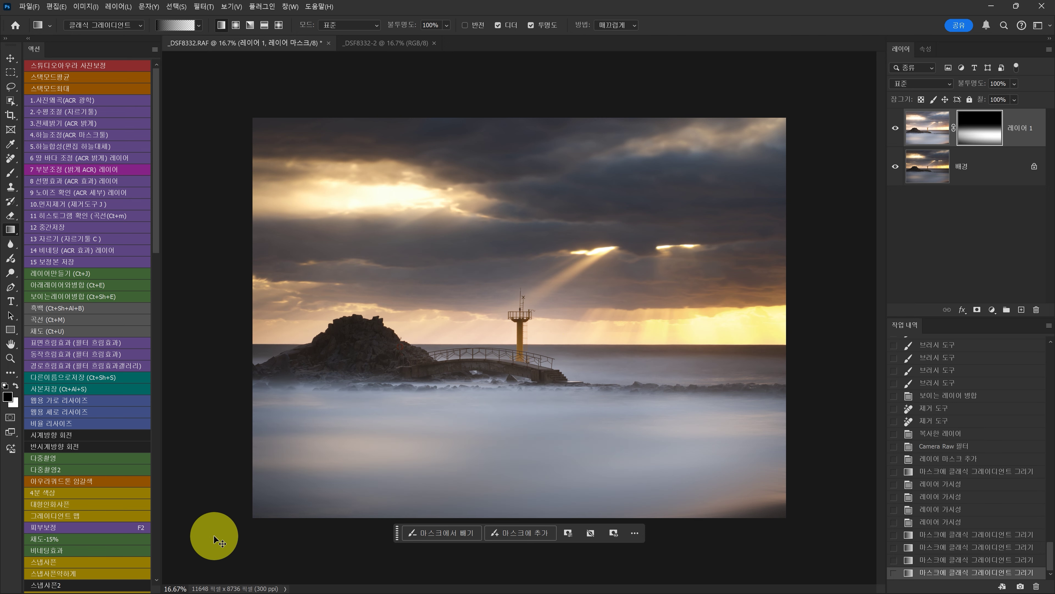
pyautogui.hotkey('ctrl', 'z')
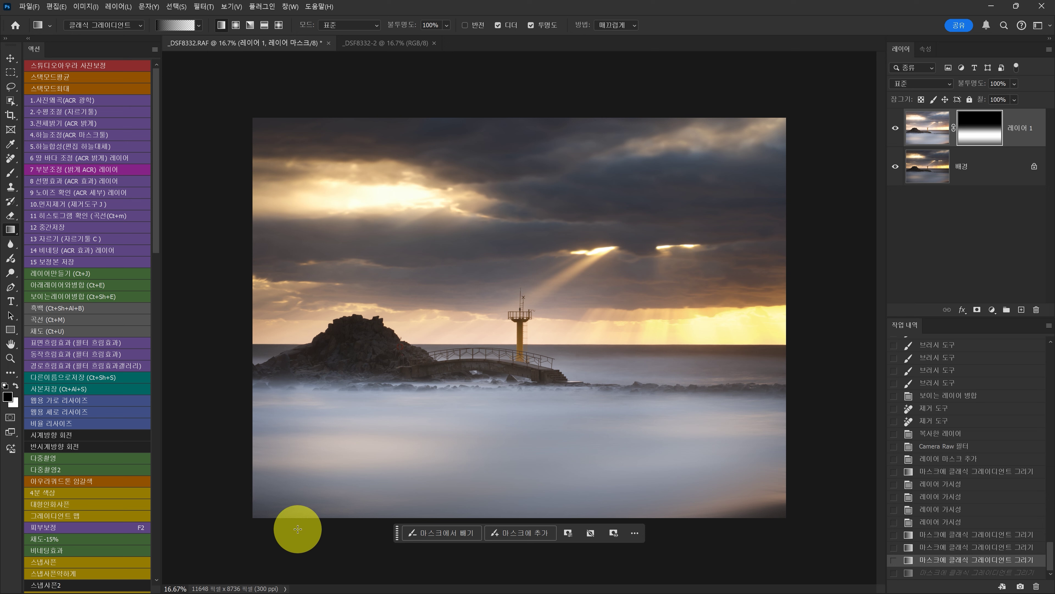
# Draw black linear gradients on the mask inward from the lower-left and lower-right corners to darken the foreground sea's edges
pyautogui.moveTo(169, 574); pyautogui.dragTo(478, 250)
pyautogui.moveTo(320, 569); pyautogui.dragTo(491, 318)
pyautogui.moveTo(836, 566); pyautogui.dragTo(532, 325)
pyautogui.moveTo(749, 575); pyautogui.dragTo(706, 395)
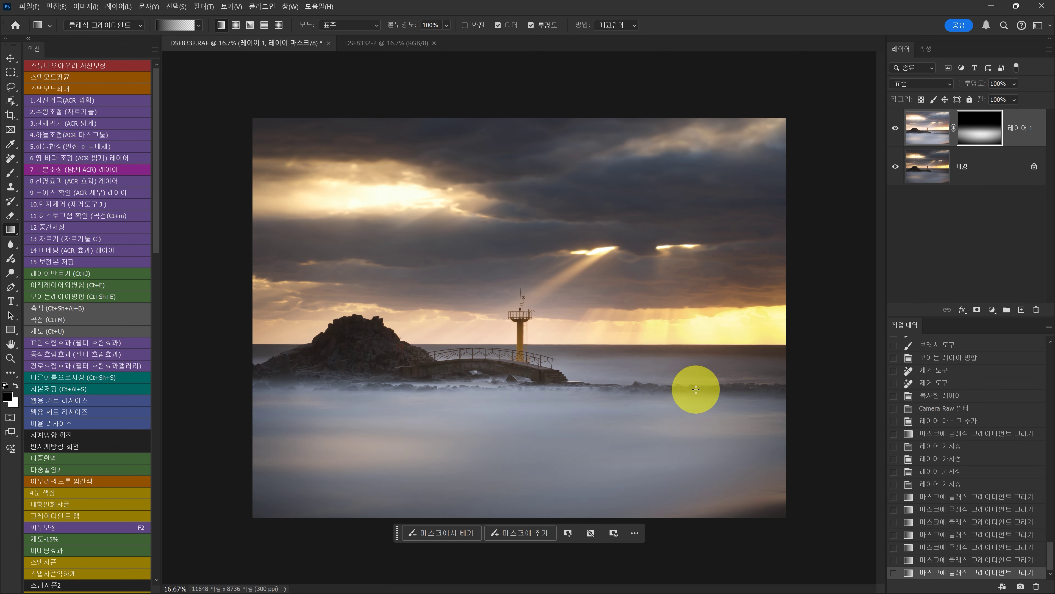
# Compare the image with and without the brightened layer, and merge the visible layers
pyautogui.click(895, 129)
pyautogui.click(895, 128)
pyautogui.click(895, 129)
pyautogui.click(896, 129)
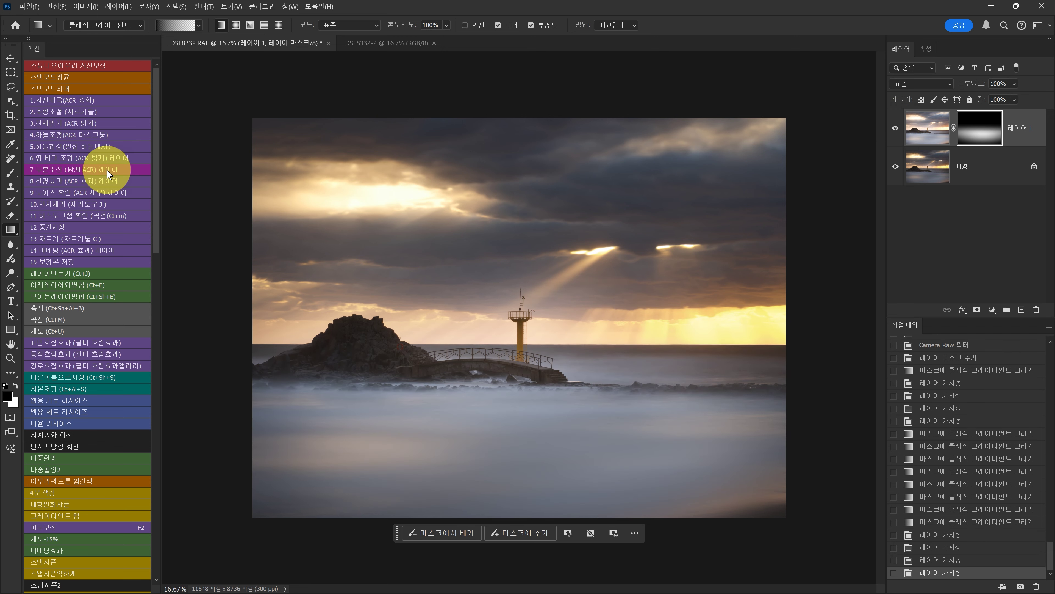
pyautogui.click(82, 297)
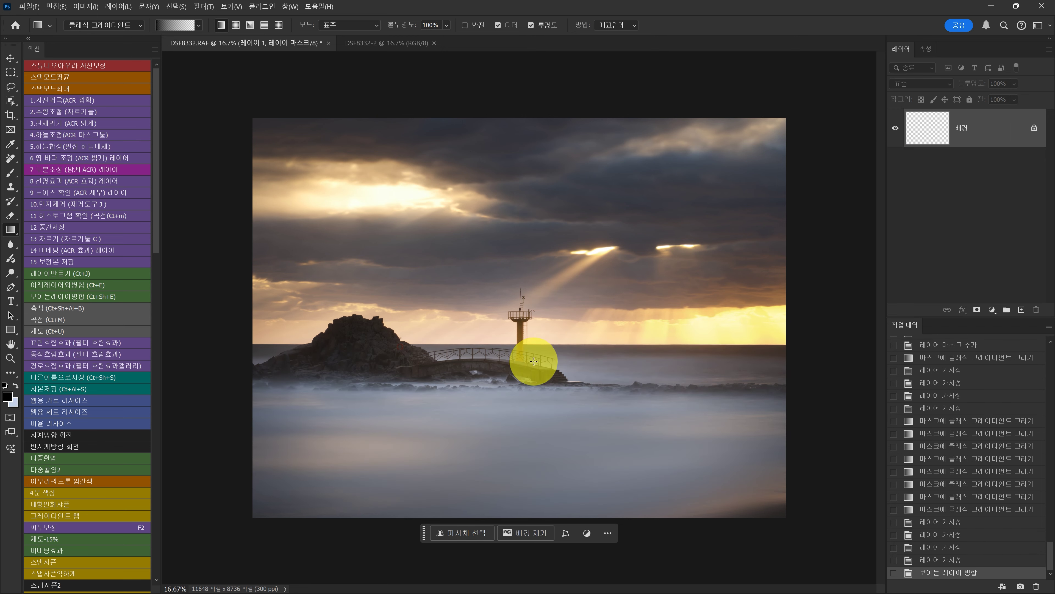
# Inspect the lighthouse and shoreline, and remove the dark beach in the image's lower-right corner using the Remove tool at size 900
pyautogui.press('z')
pyautogui.click(558, 382)
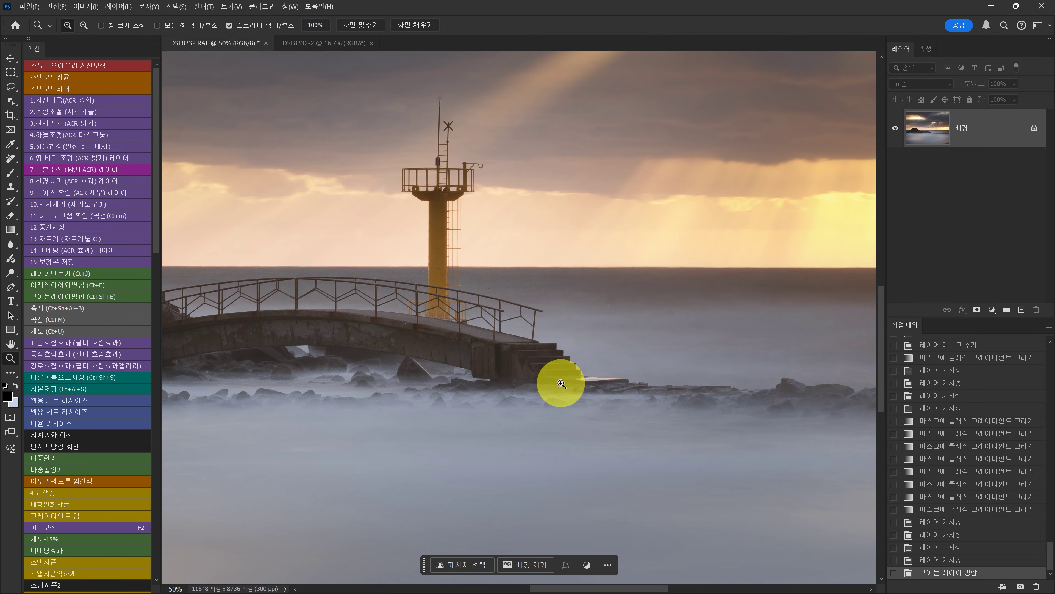
pyautogui.keyDown('alt'); pyautogui.click(561, 383); pyautogui.keyUp('alt')
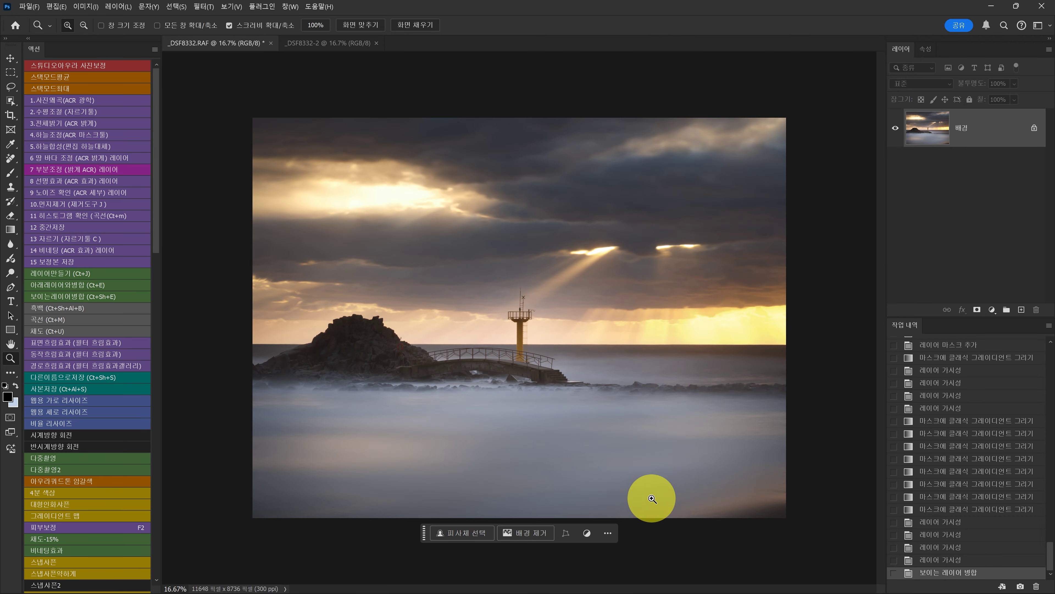
pyautogui.click(732, 447)
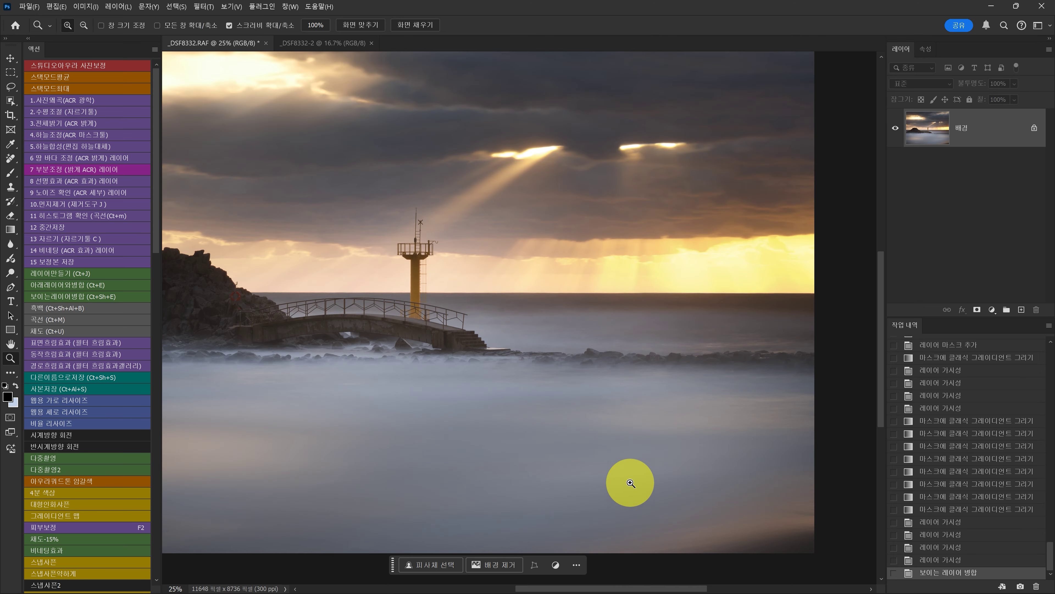
pyautogui.click(47, 208)
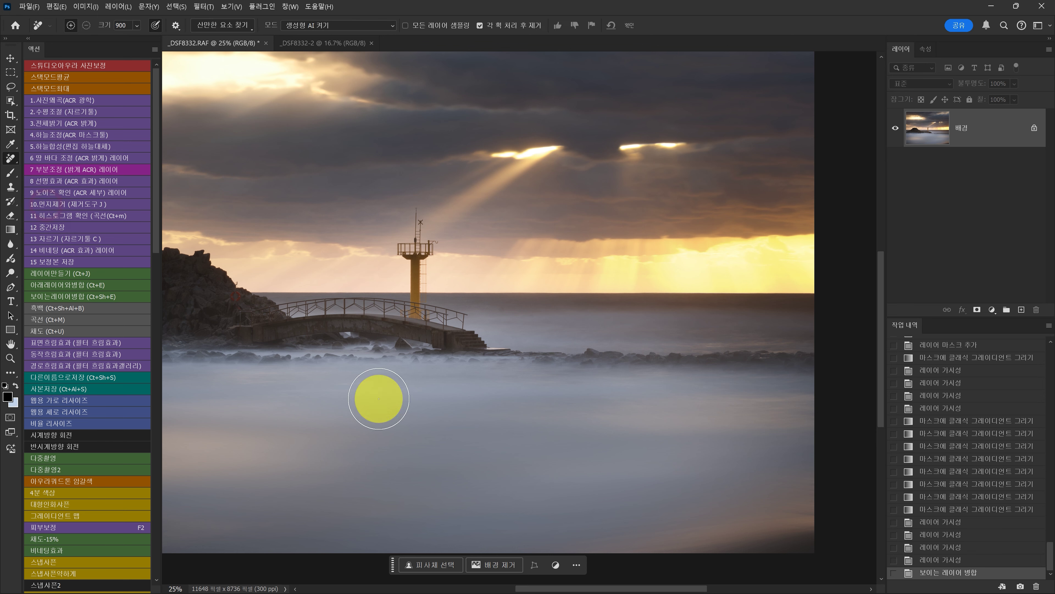
pyautogui.moveTo(803, 502)
pyautogui.mouseDown()
pyautogui.moveTo(761, 542)
pyautogui.moveTo(587, 546)
pyautogui.mouseUp()
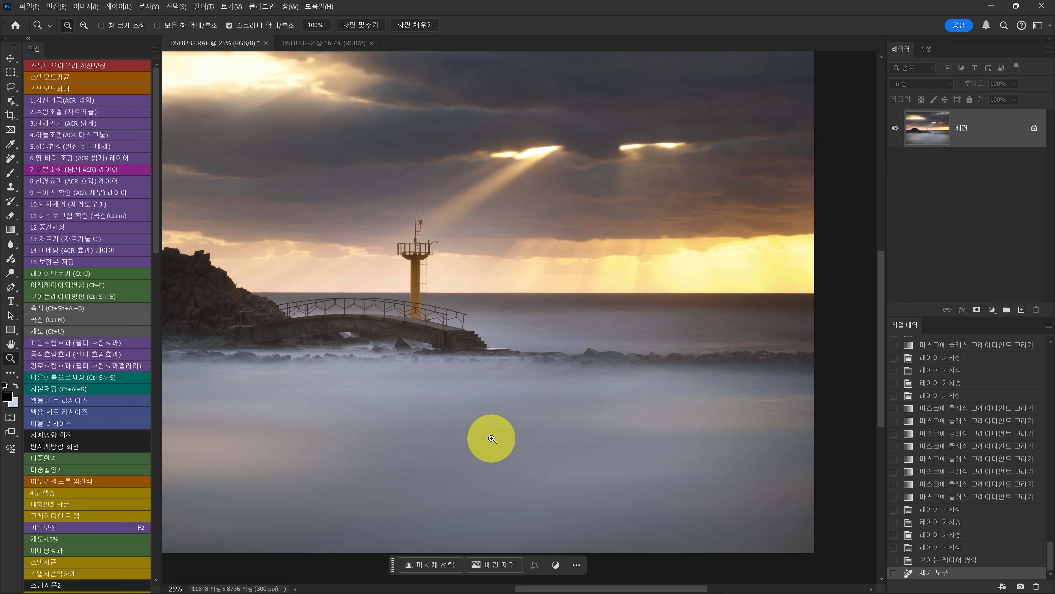
# Create a darkened duplicate layer in Camera Raw by lowering the exposure and setting contrast to +36
pyautogui.press('z')
pyautogui.keyDown('alt'); pyautogui.click(370, 389); pyautogui.keyUp('alt')
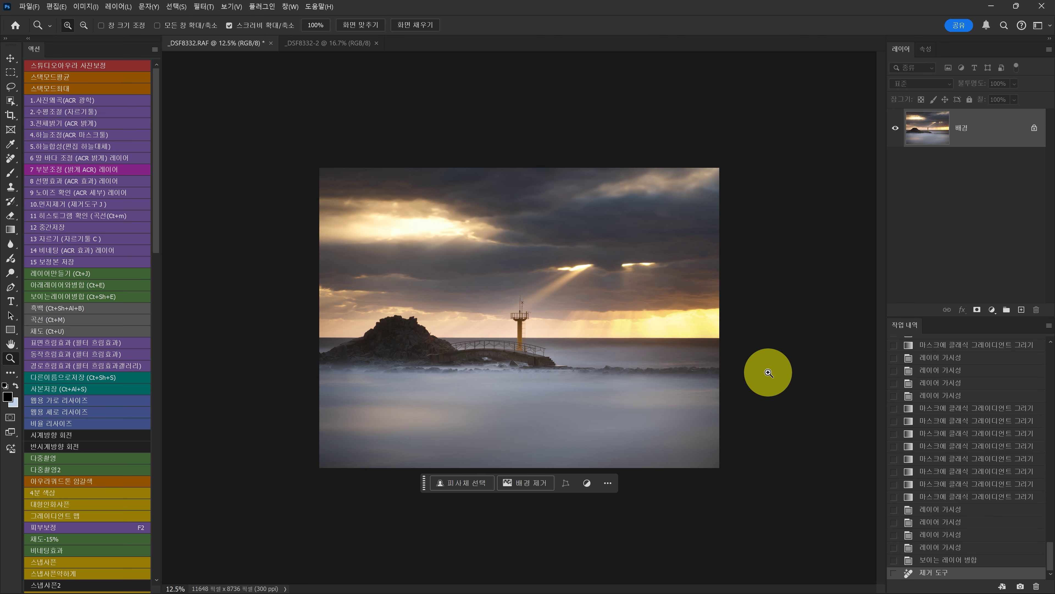
pyautogui.click(79, 173)
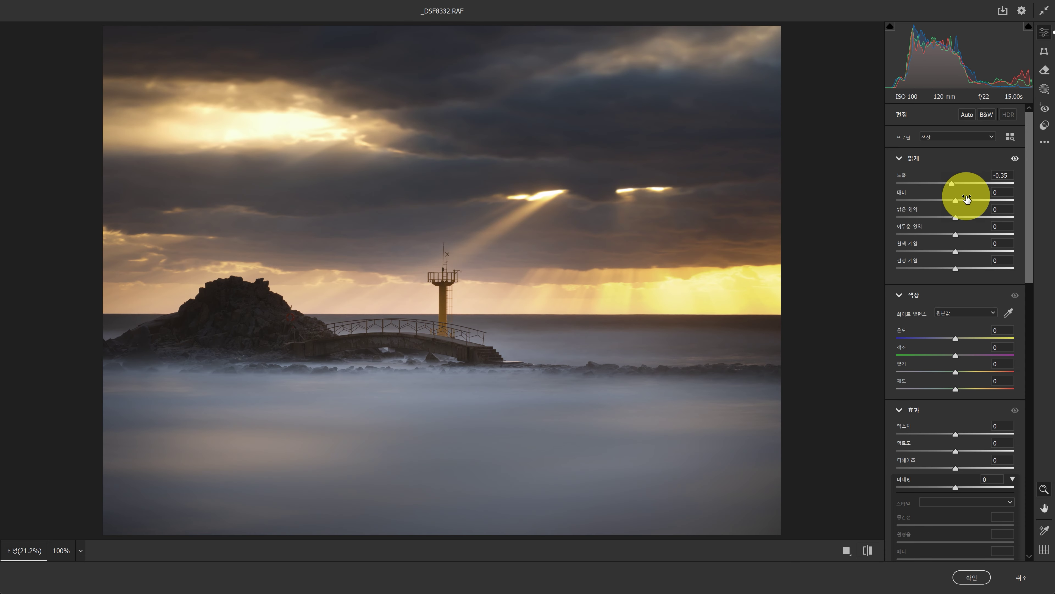
pyautogui.moveTo(967, 199); pyautogui.dragTo(977, 204)
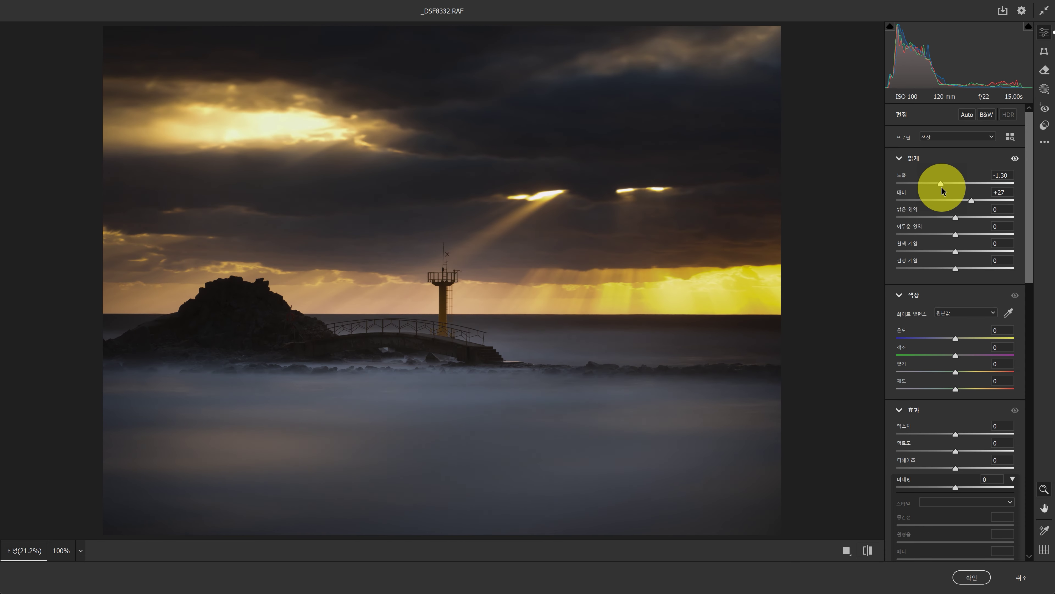
pyautogui.moveTo(942, 187); pyautogui.dragTo(943, 186)
pyautogui.press('Return')
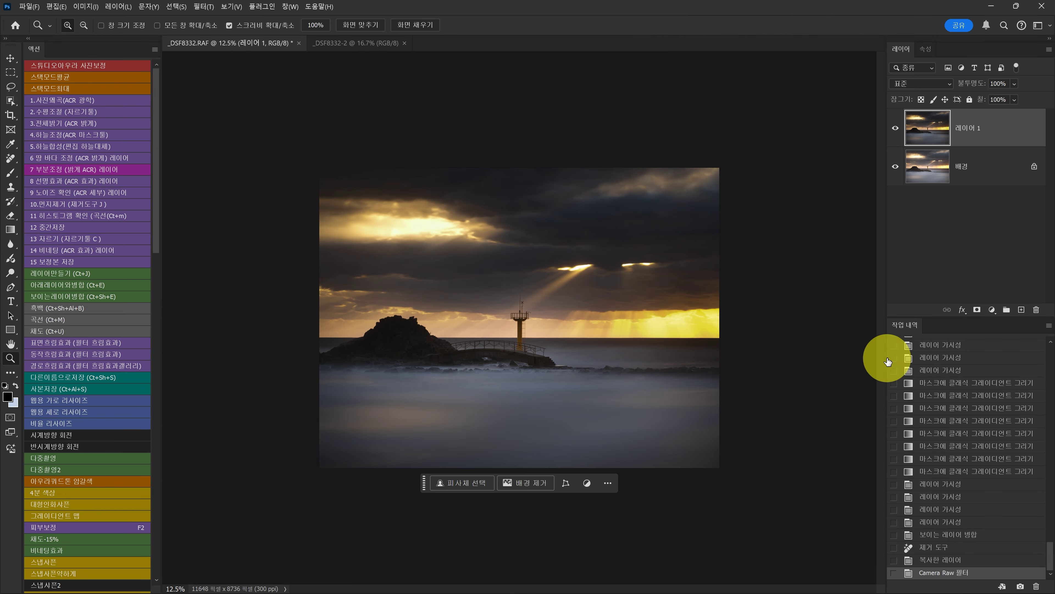
# Add a black mask to the darkened layer and paint white across the bottom foreground sea with a size 5000 brush at 20% opacity
pyautogui.keyDown('alt'); pyautogui.click(977, 310); pyautogui.keyUp('alt')
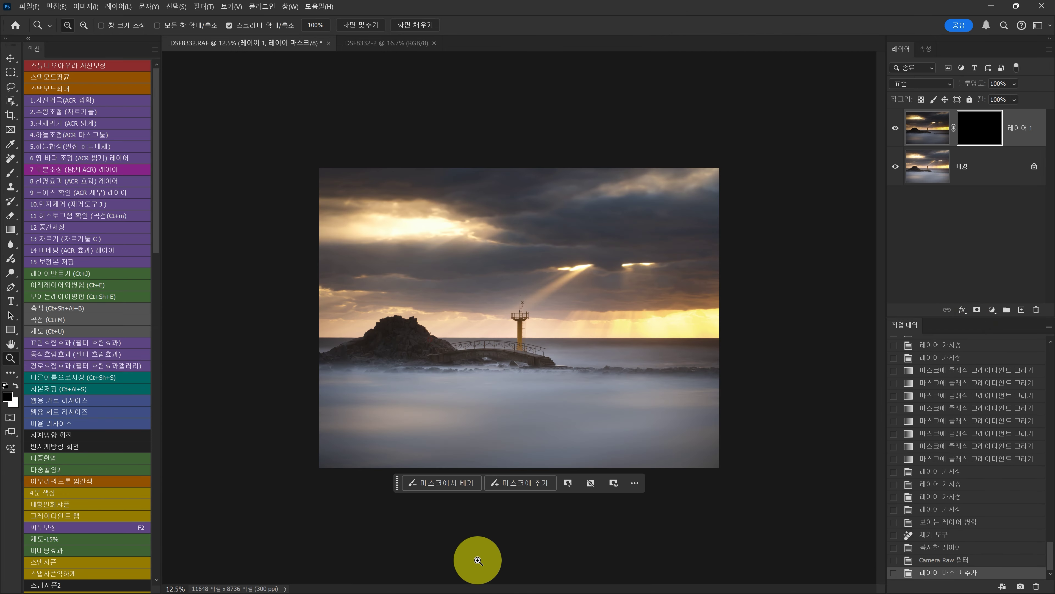
pyautogui.click(15, 385)
pyautogui.press('b')
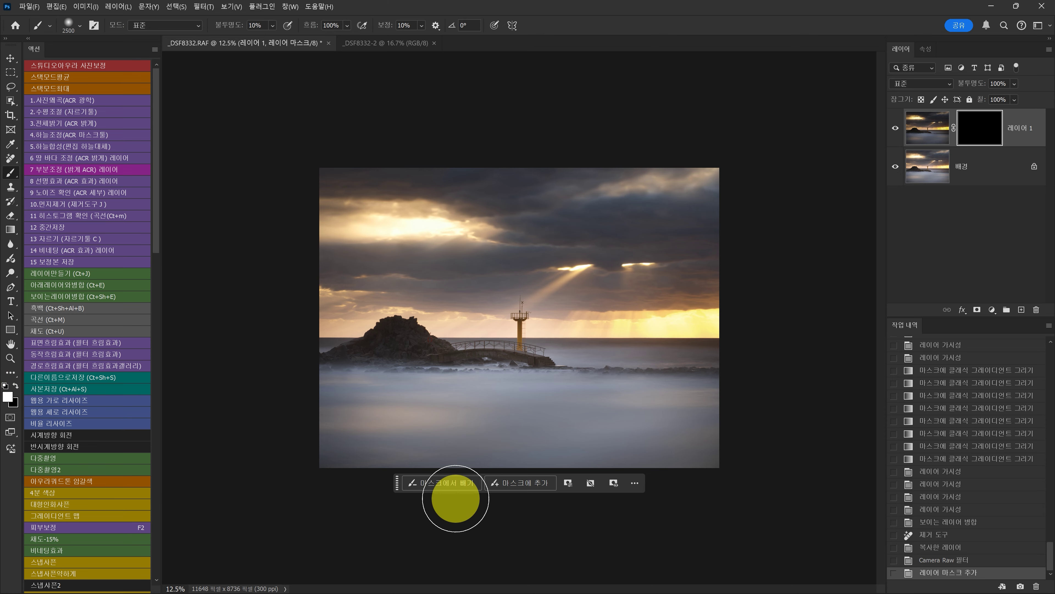
pyautogui.press(']')
pyautogui.press(']')
pyautogui.press(']')
pyautogui.press(']')
pyautogui.press(']')
pyautogui.press(']')
pyautogui.press(']')
pyautogui.press(']')
pyautogui.press(']')
pyautogui.press(']')
pyautogui.moveTo(464, 494); pyautogui.dragTo(316, 494)
pyautogui.moveTo(328, 495)
pyautogui.mouseDown()
pyautogui.moveTo(713, 516)
pyautogui.moveTo(279, 490)
pyautogui.mouseUp()
pyautogui.moveTo(327, 493)
pyautogui.mouseDown()
pyautogui.moveTo(573, 498)
pyautogui.moveTo(798, 481)
pyautogui.mouseUp()
pyautogui.moveTo(665, 477); pyautogui.dragTo(509, 476)
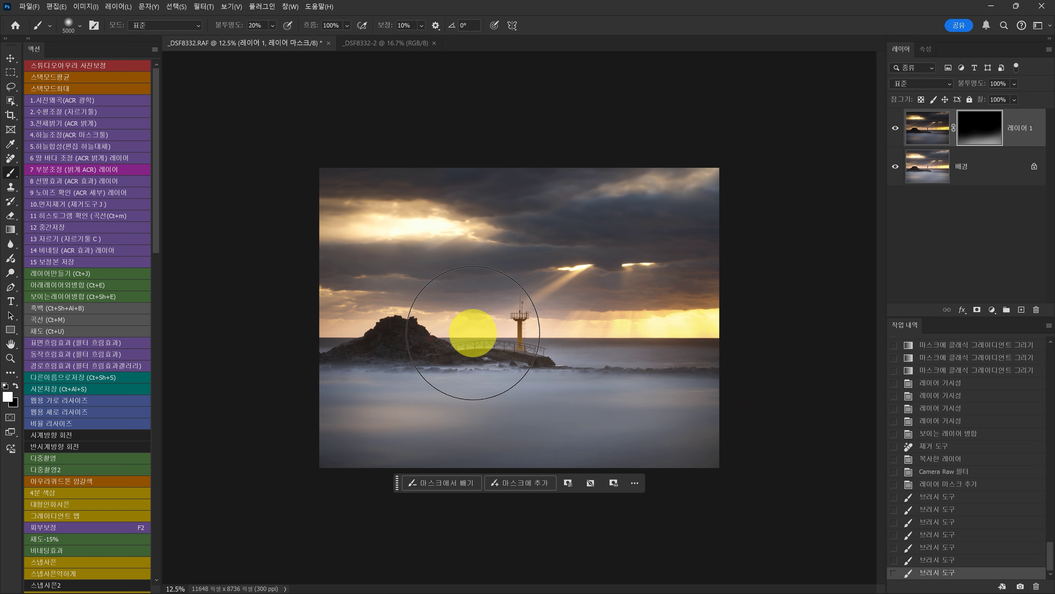
# Compare the image with and without the darkened foreground layer, and merge the visible layers
pyautogui.click(896, 132)
pyautogui.click(896, 131)
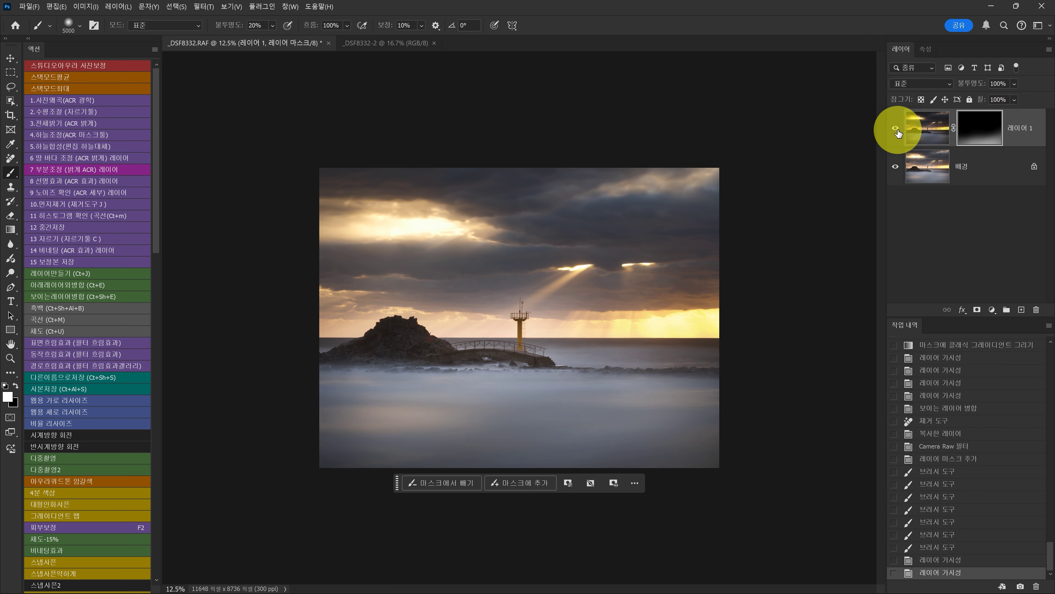
pyautogui.click(896, 131)
pyautogui.click(897, 131)
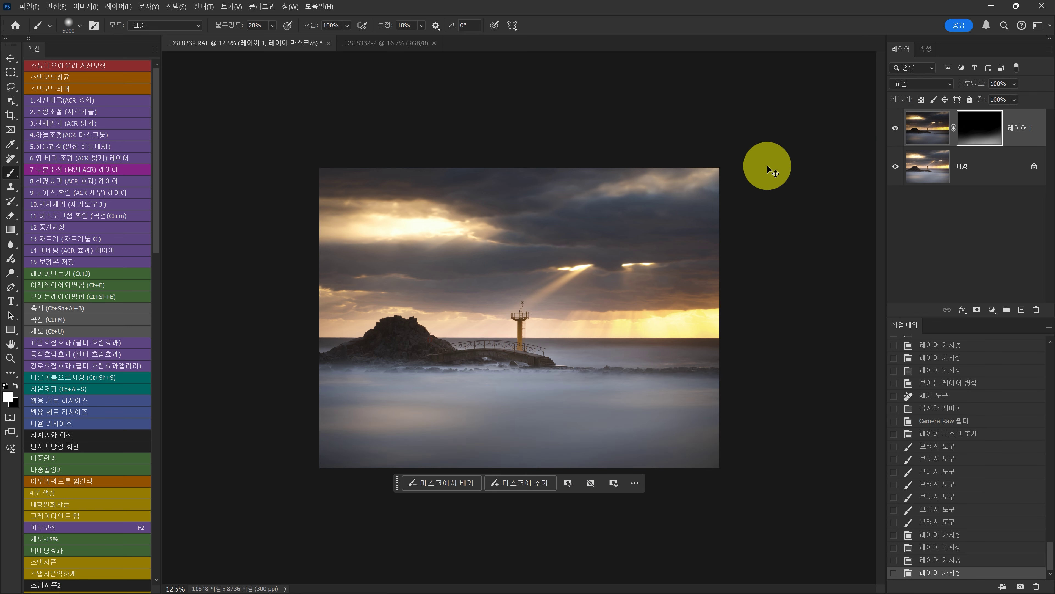
pyautogui.hotkey('ctrl', 'shift', 'e')
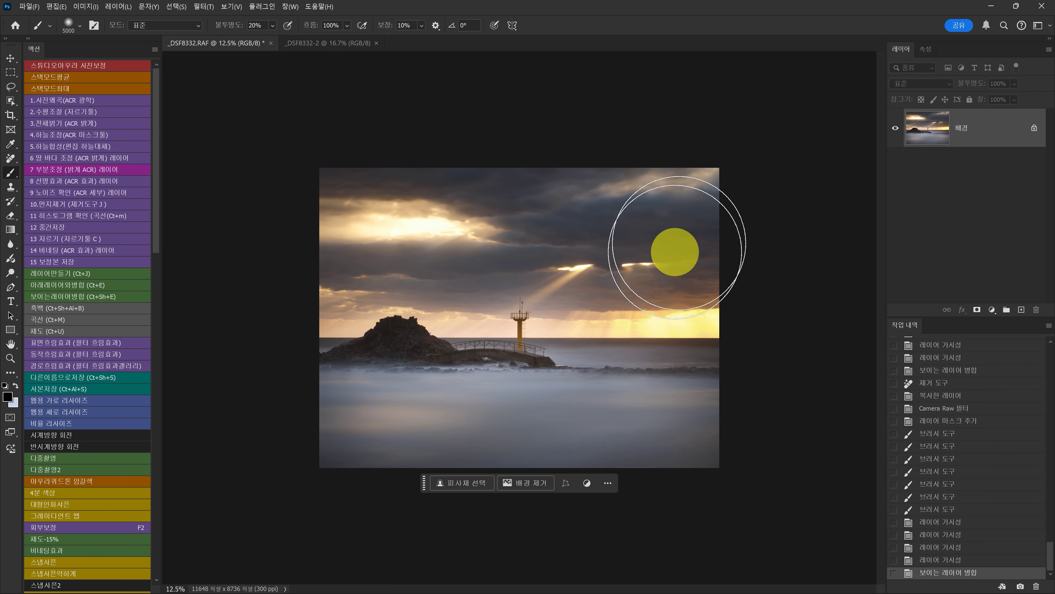
# Create a darkened duplicate layer in Camera Raw with exposure -0.60 and contrast +19
pyautogui.click(71, 171)
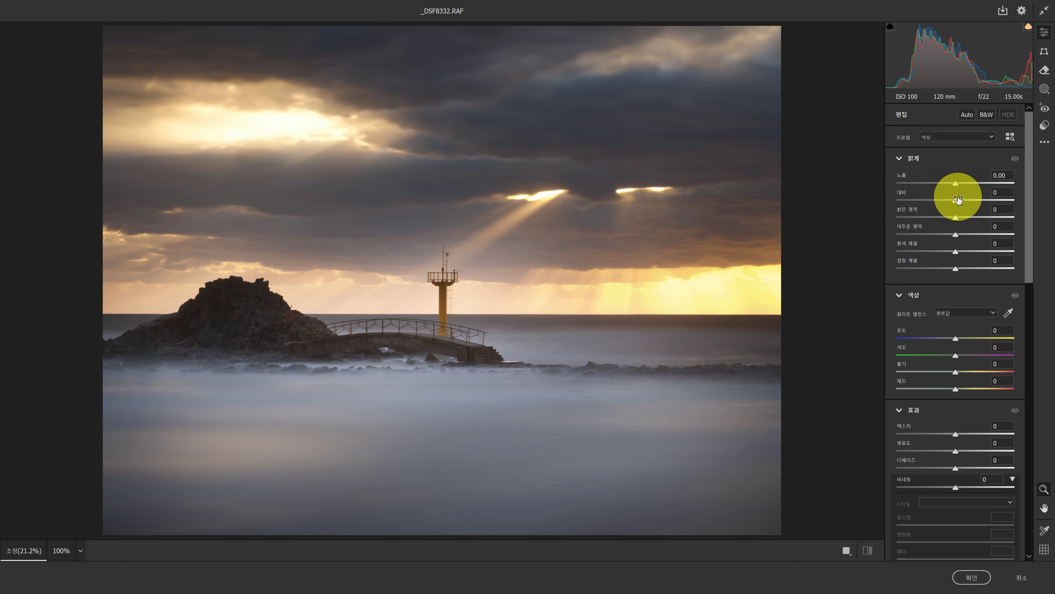
pyautogui.click(971, 201)
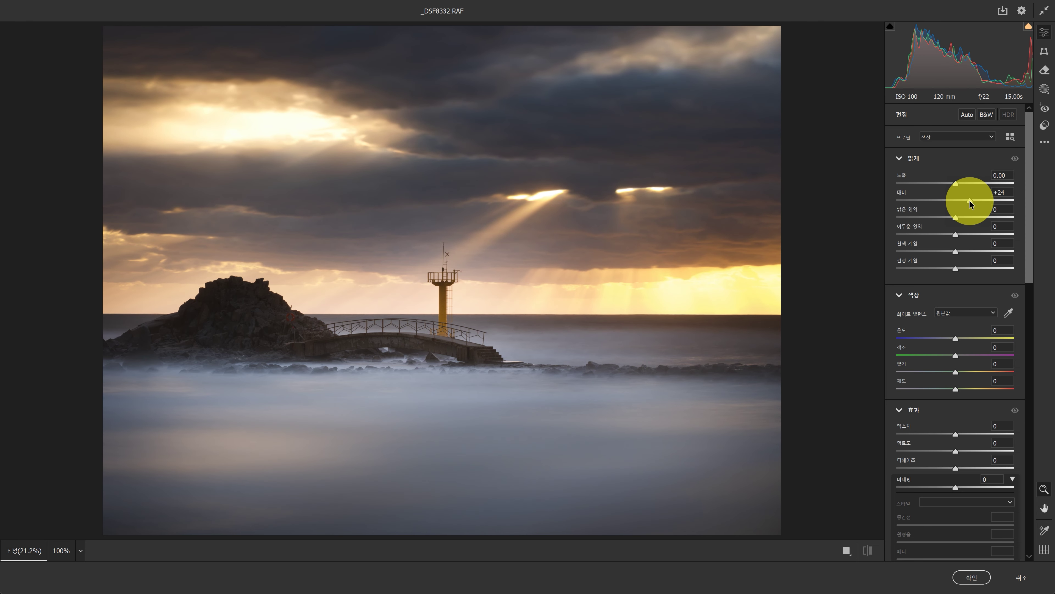
pyautogui.moveTo(957, 185); pyautogui.dragTo(947, 183)
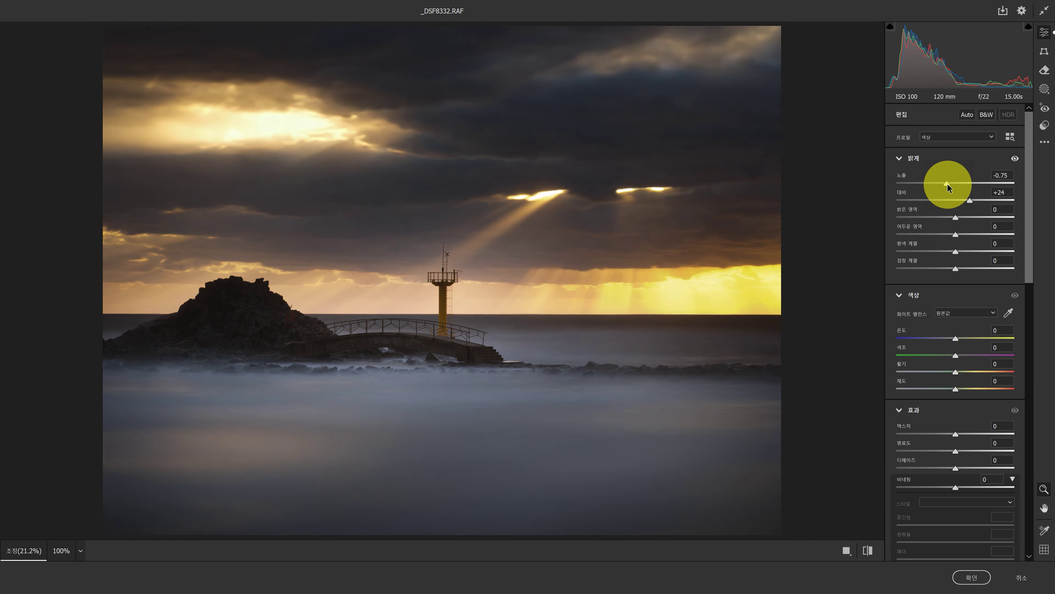
pyautogui.click(967, 201)
pyautogui.moveTo(950, 182); pyautogui.dragTo(948, 183)
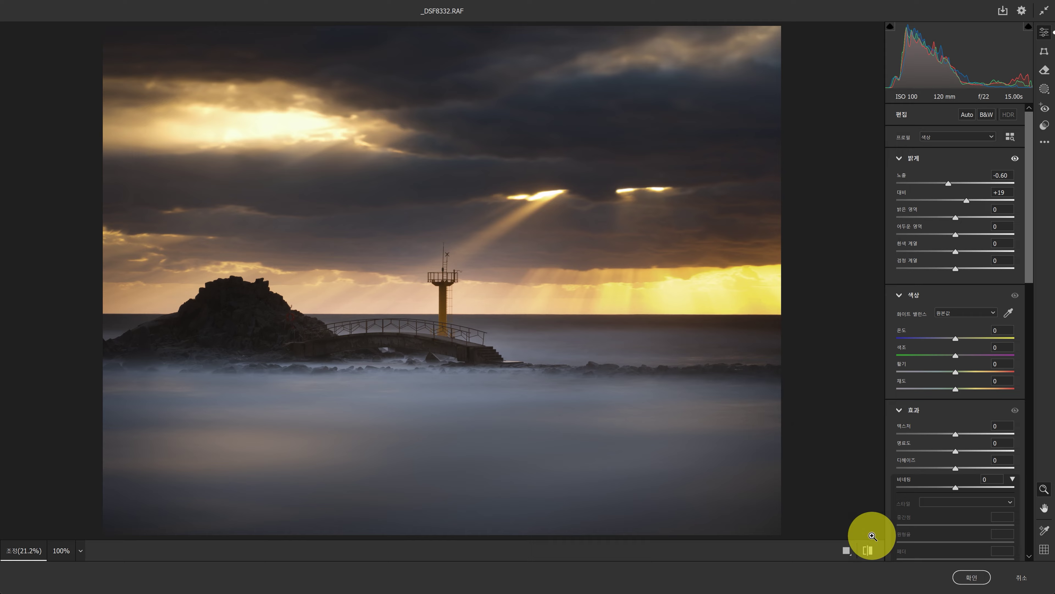
pyautogui.click(963, 574)
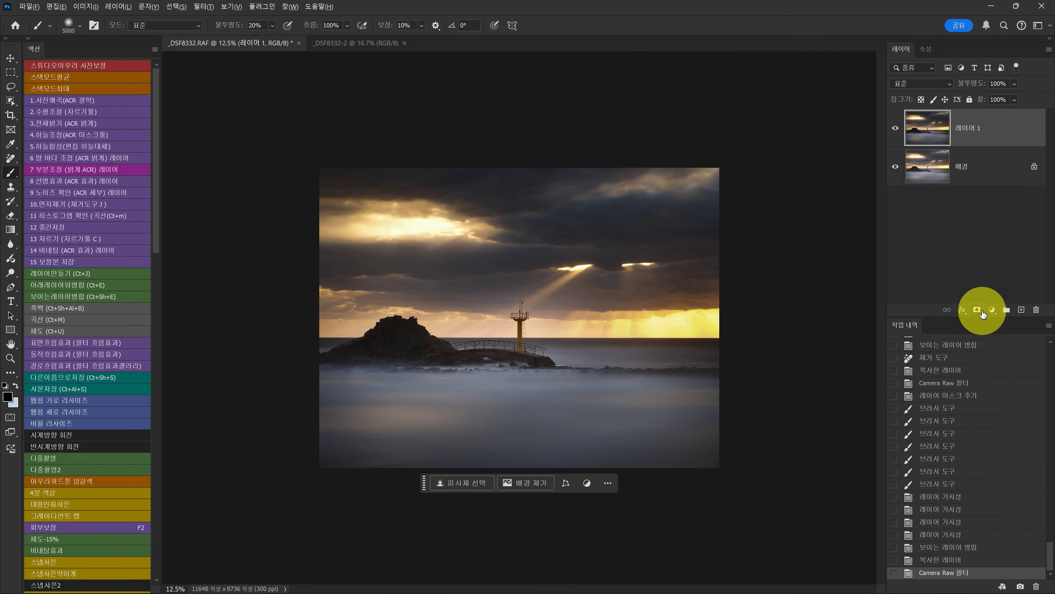
# Black-mask the darkened layer, paint white along the horizon around the lighthouse at 10% brush opacity, and merge the visible layers
pyautogui.keyDown('alt'); pyautogui.click(977, 310); pyautogui.keyUp('alt')
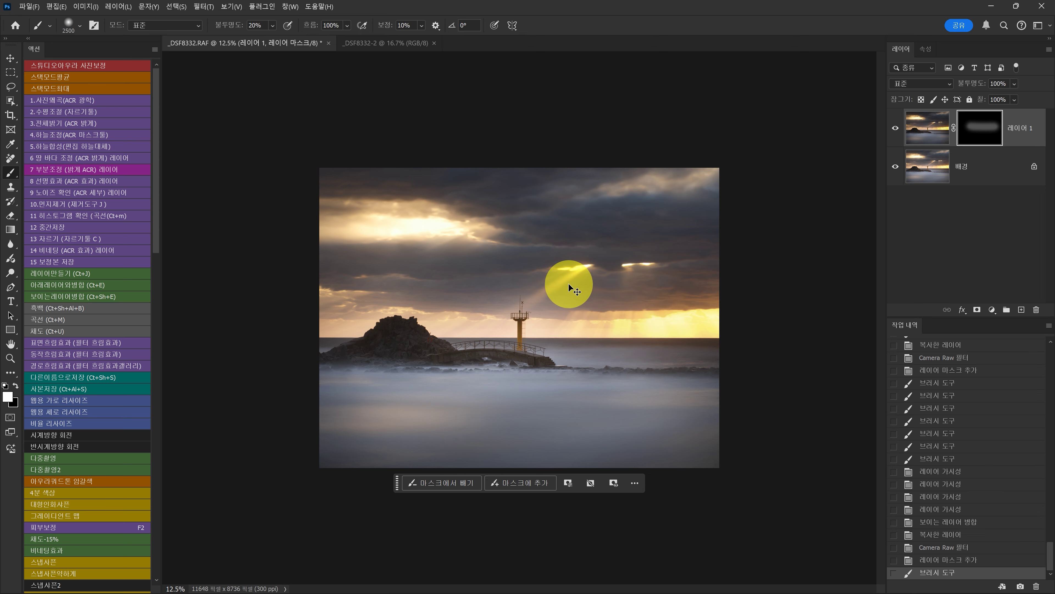
pyautogui.hotkey('ctrl', 'z')
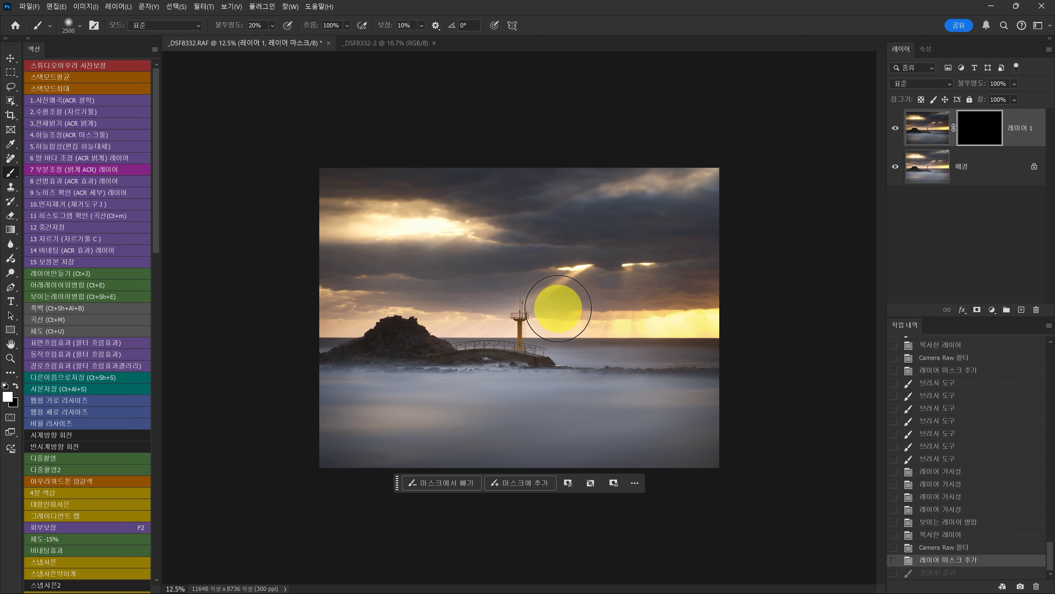
pyautogui.press('1')
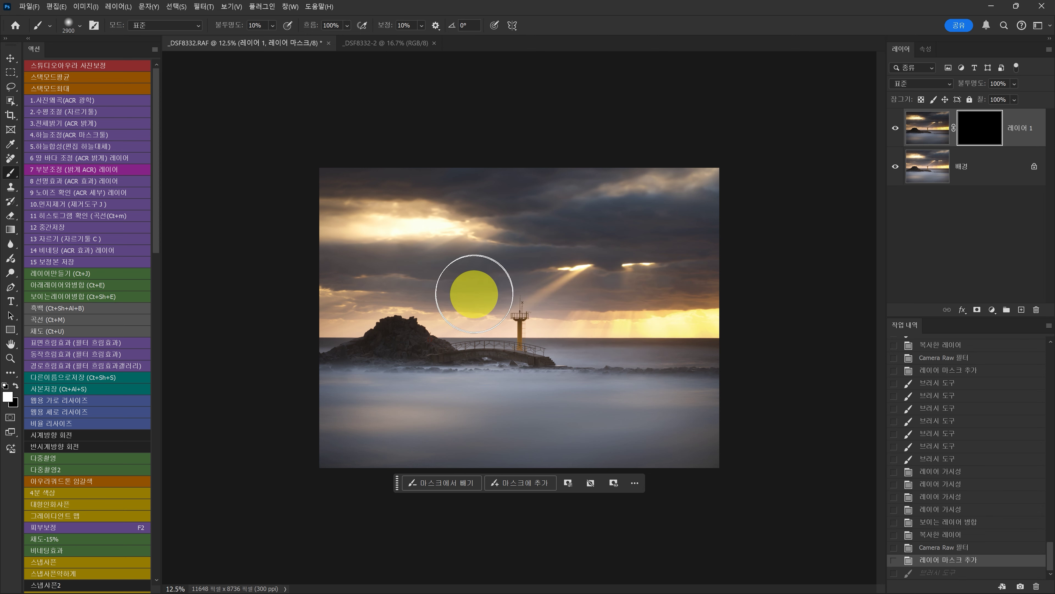
pyautogui.press(']')
pyautogui.moveTo(441, 325); pyautogui.dragTo(527, 333)
pyautogui.moveTo(695, 332); pyautogui.dragTo(615, 333)
pyautogui.moveTo(614, 333); pyautogui.dragTo(719, 328)
pyautogui.moveTo(604, 284); pyautogui.dragTo(499, 358)
pyautogui.moveTo(499, 358)
pyautogui.mouseDown()
pyautogui.moveTo(615, 249)
pyautogui.moveTo(699, 303)
pyautogui.mouseUp()
pyautogui.press(']')
pyautogui.moveTo(629, 401); pyautogui.dragTo(730, 379)
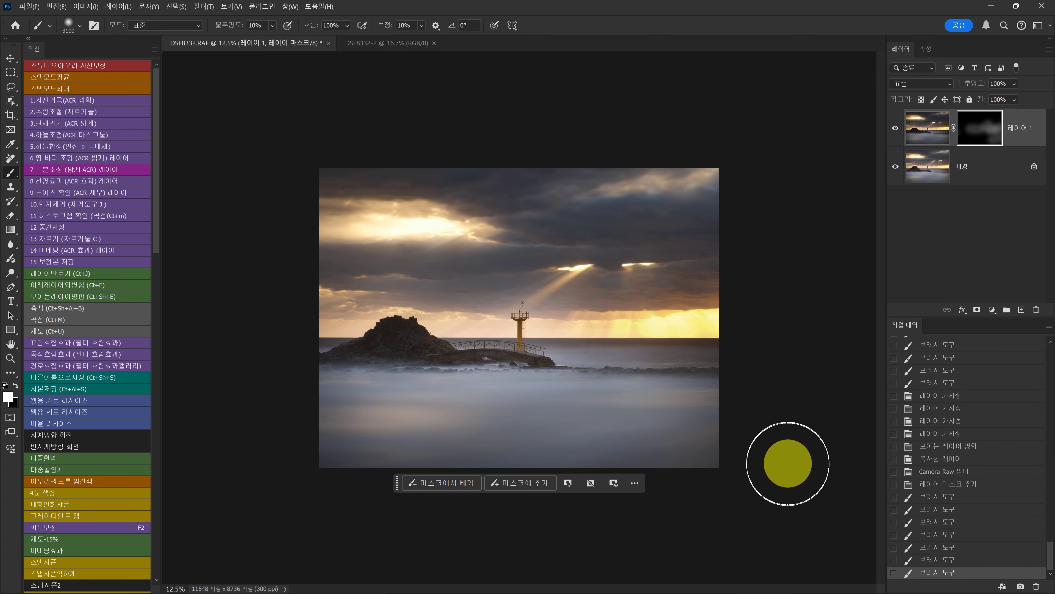
pyautogui.hotkey('ctrl', 'shift', 'e')
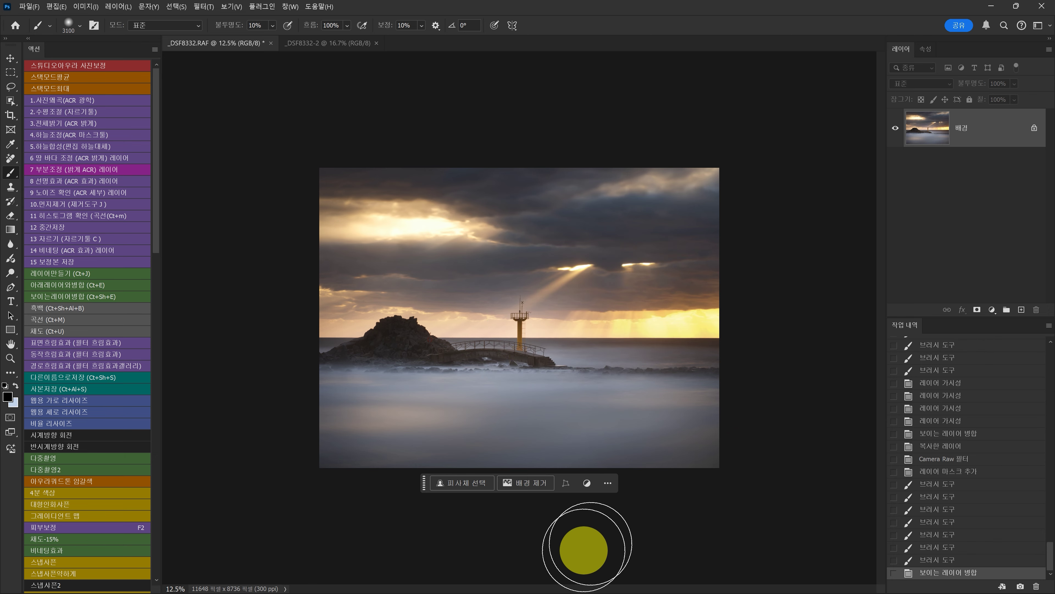
# Switch to Adobe Bridge and reset the _DSF8332.RAF raw settings to their defaults in Camera Raw
pyautogui.click(559, 588)
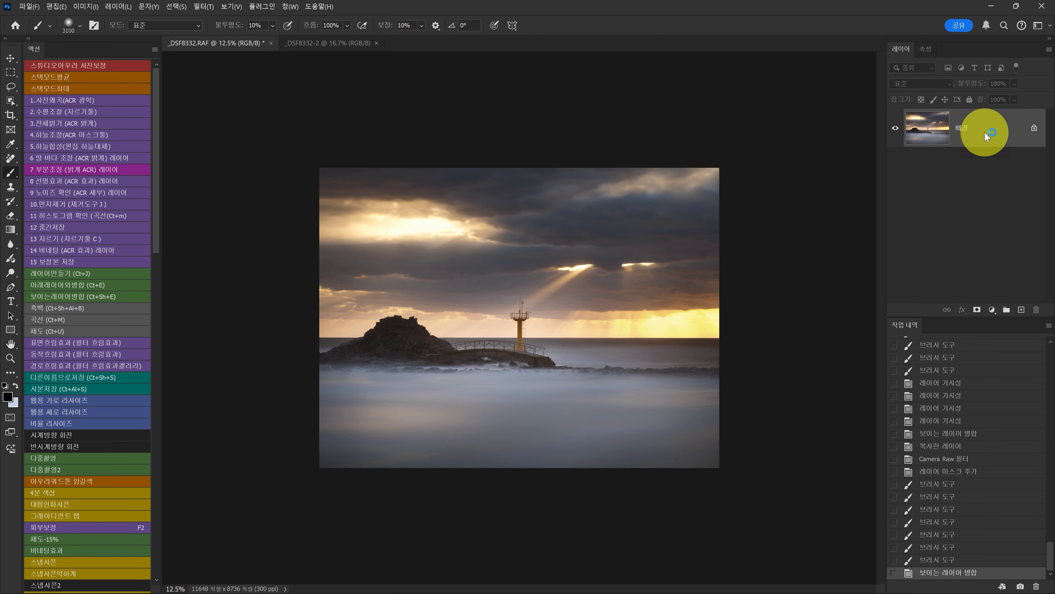
pyautogui.click(1043, 160)
pyautogui.click(967, 188)
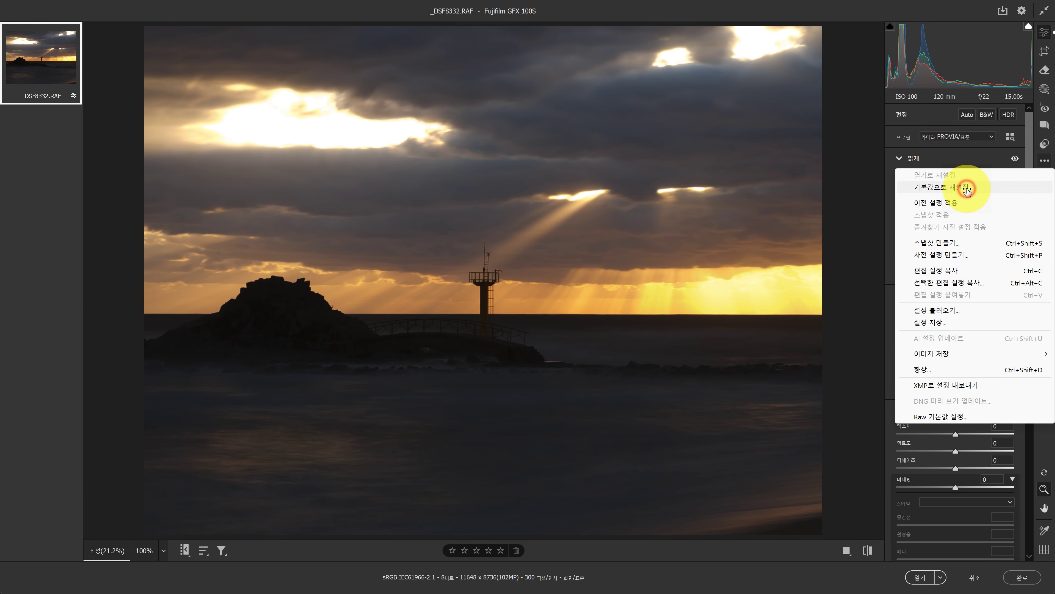
pyautogui.click(1022, 577)
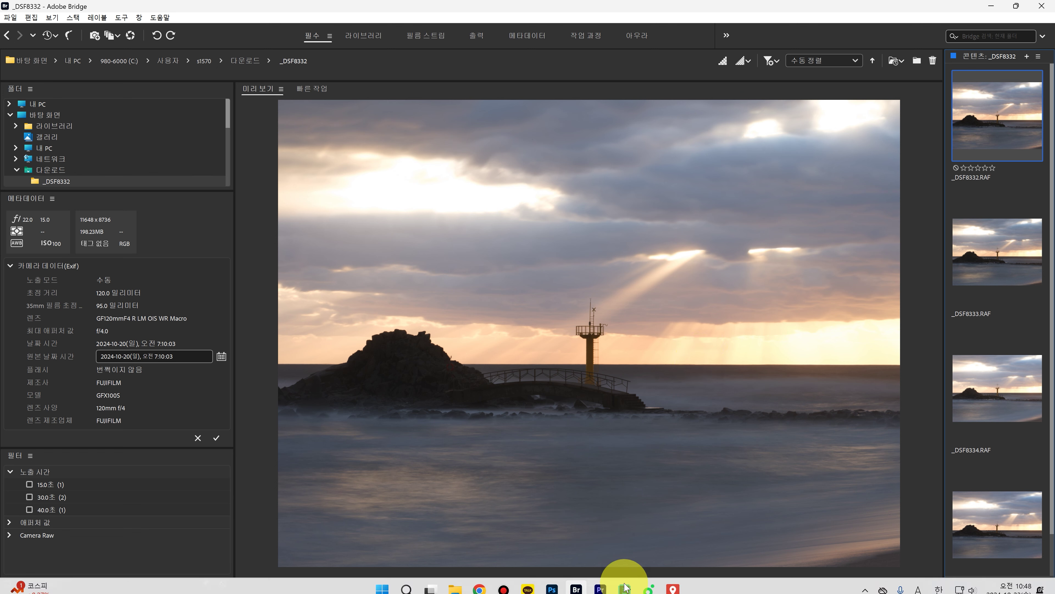
# Return to Photoshop and make a sharpening duplicate layer in Camera Raw, setting texture to +16 and clarity to +10
pyautogui.click(621, 575)
pyautogui.click(526, 397)
pyautogui.click(540, 368)
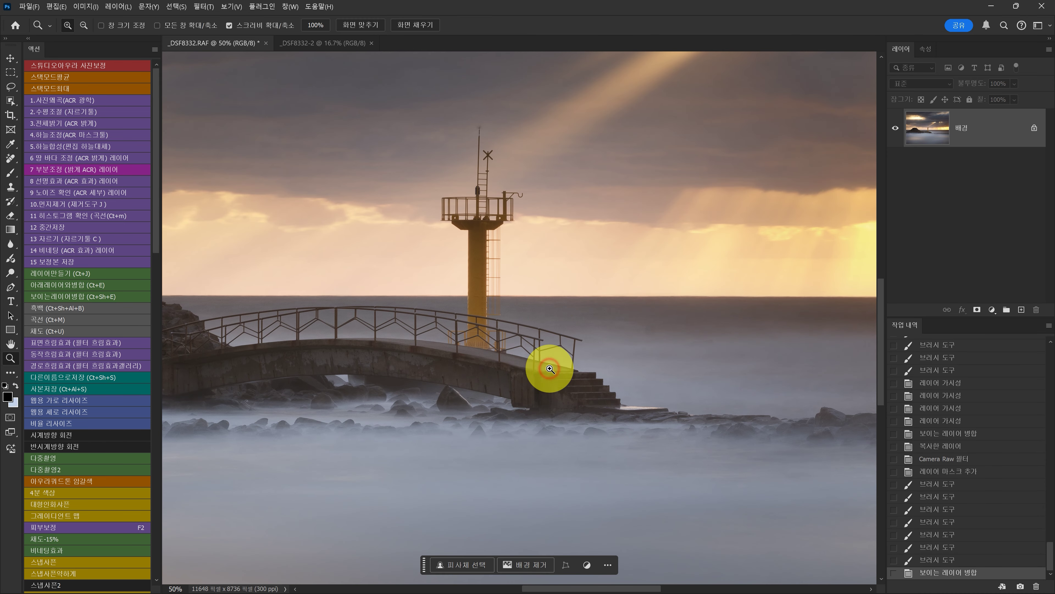
pyautogui.click(526, 375)
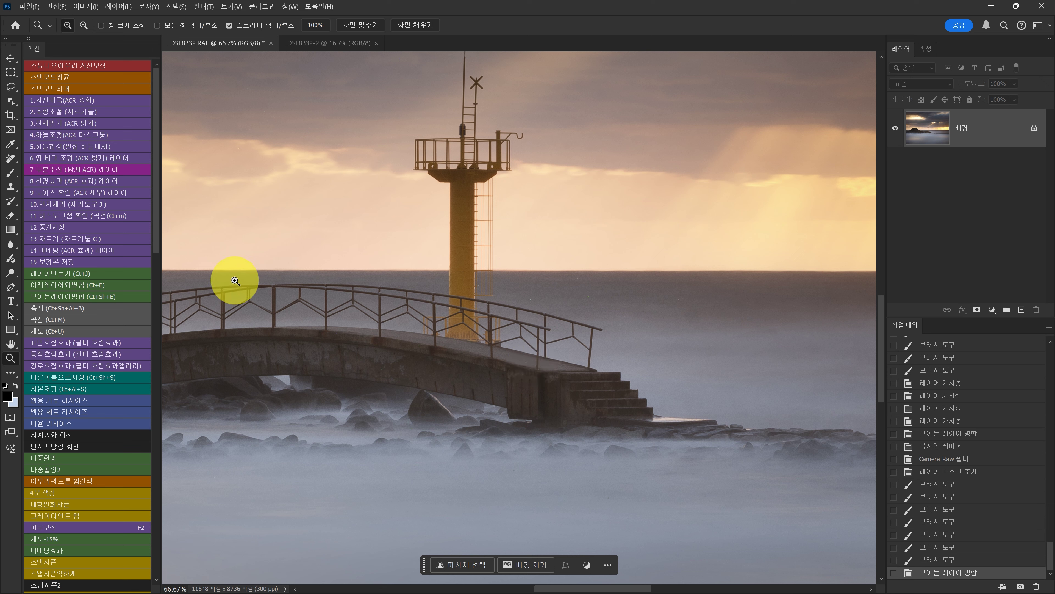
pyautogui.click(85, 182)
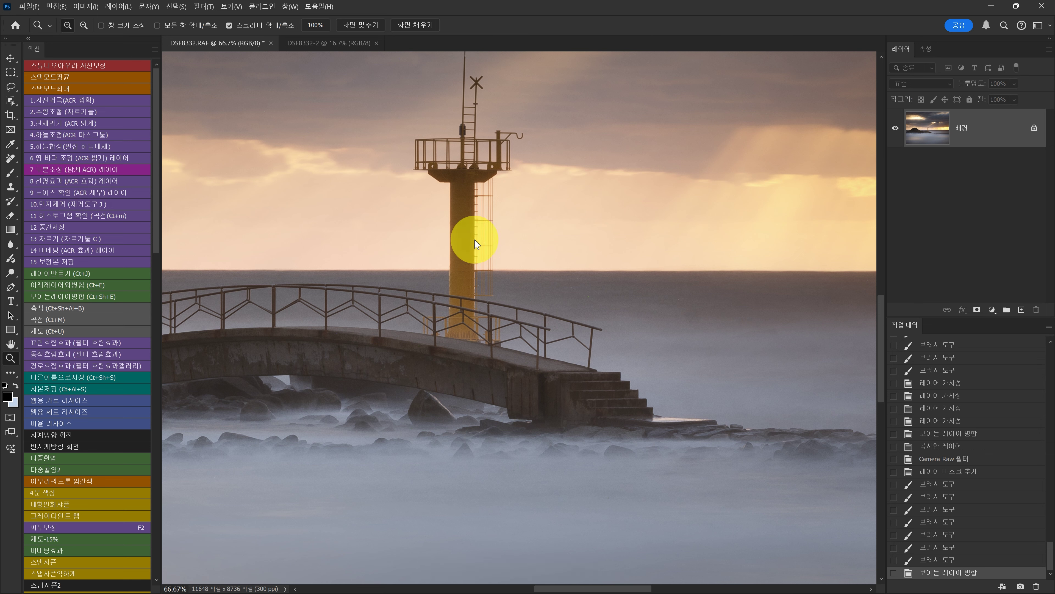
pyautogui.click(492, 354)
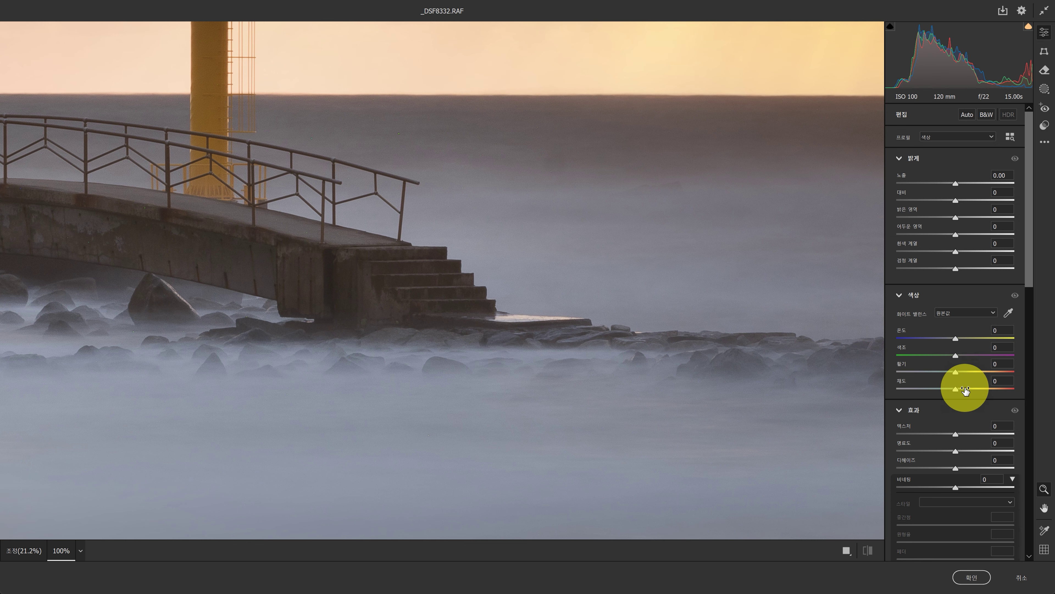
pyautogui.scroll(-2, 965, 380)
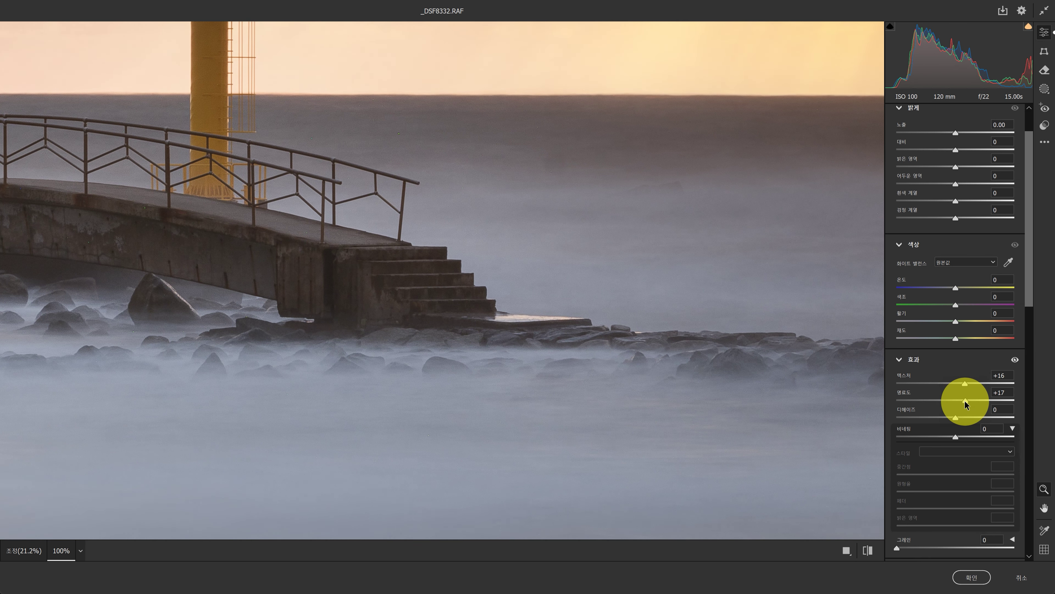
pyautogui.moveTo(965, 403); pyautogui.dragTo(961, 417)
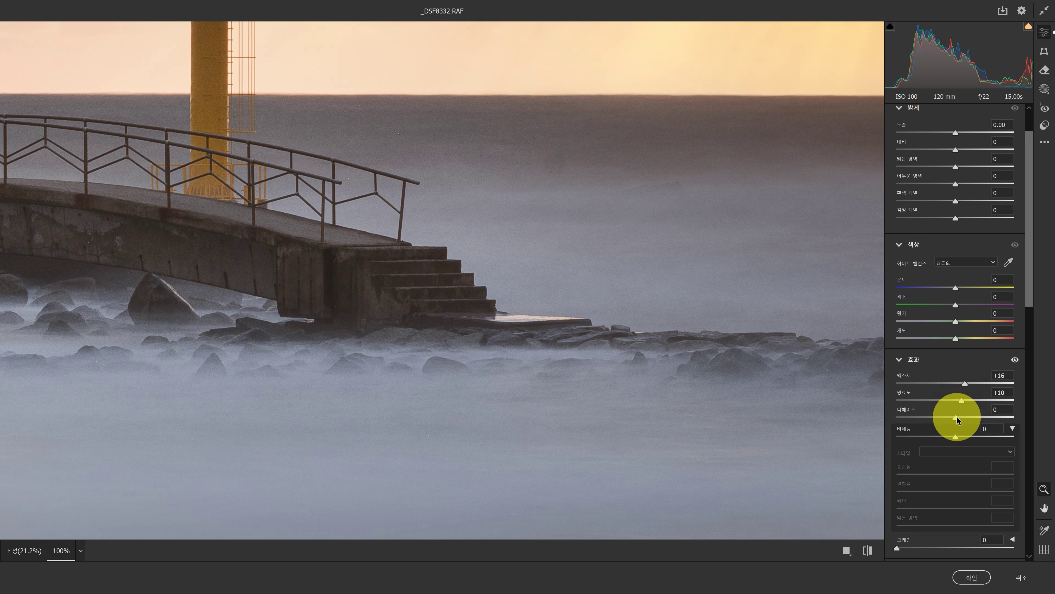
pyautogui.moveTo(969, 421); pyautogui.dragTo(957, 421)
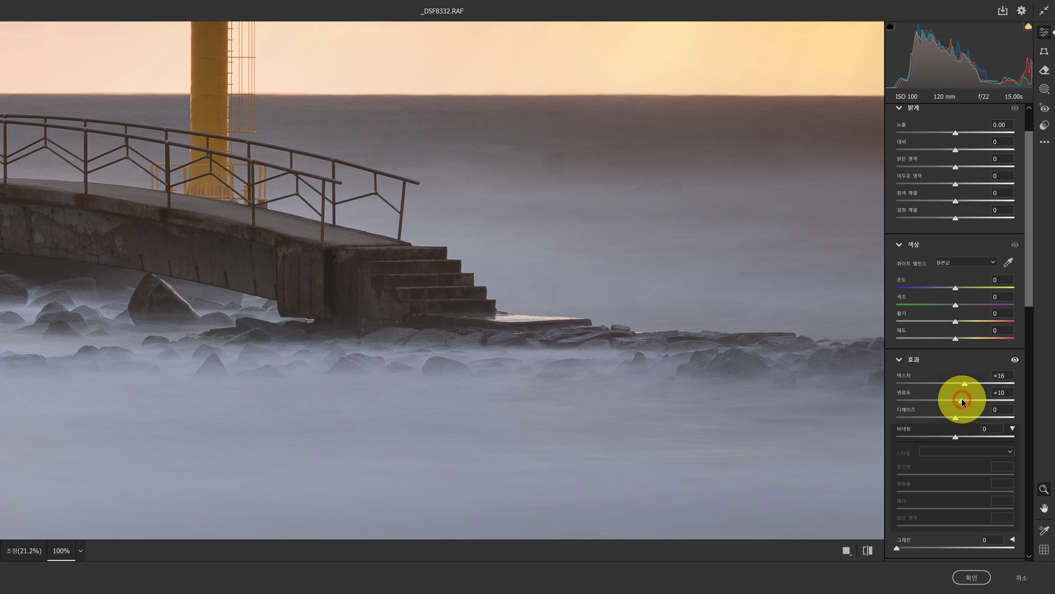
# Set the sharpening amount to 46 with a radius of 1.1, check the lighthouse detail, and apply the Camera Raw filter
pyautogui.scroll(-10, 971, 411)
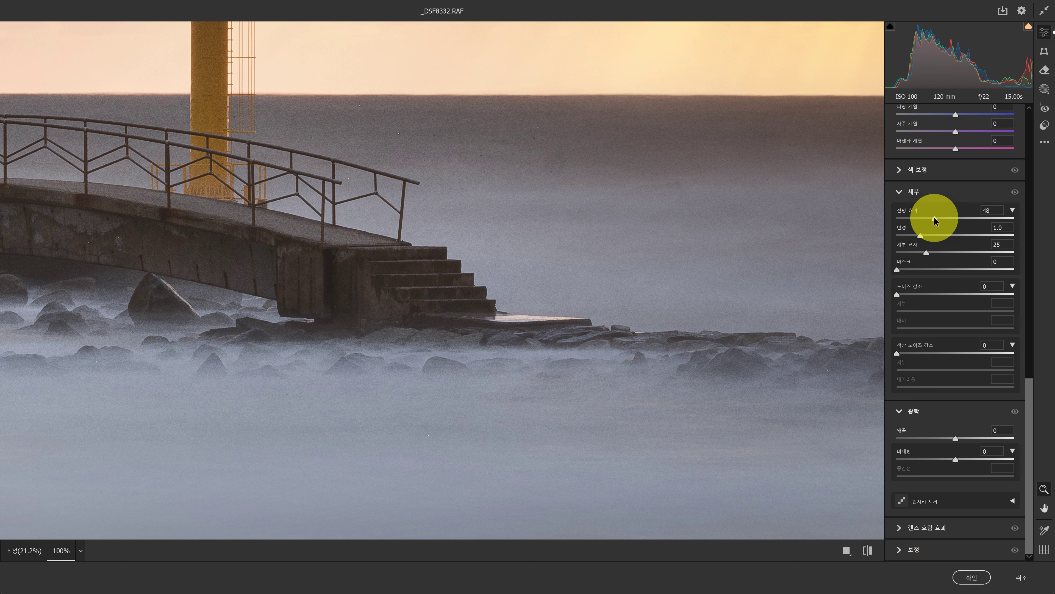
pyautogui.moveTo(933, 221); pyautogui.dragTo(924, 236)
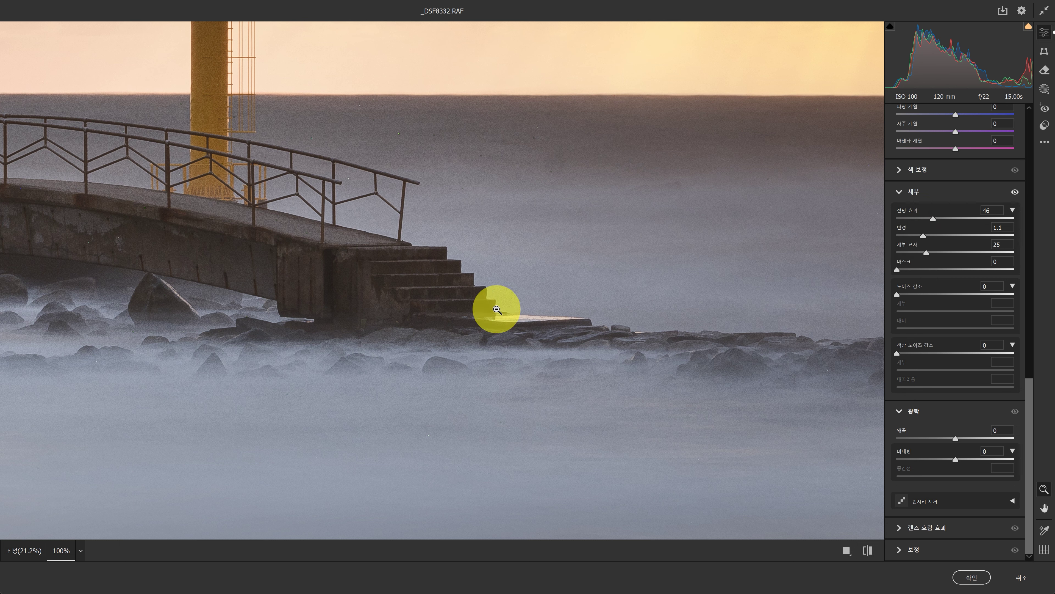
pyautogui.scroll(10, 430, 282)
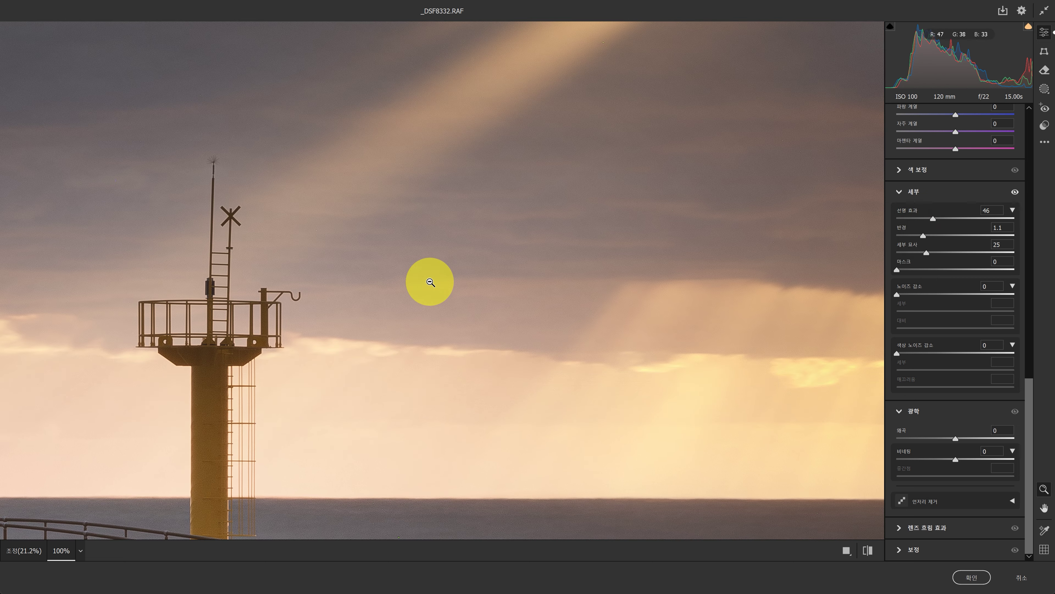
pyautogui.scroll(-5, 429, 282)
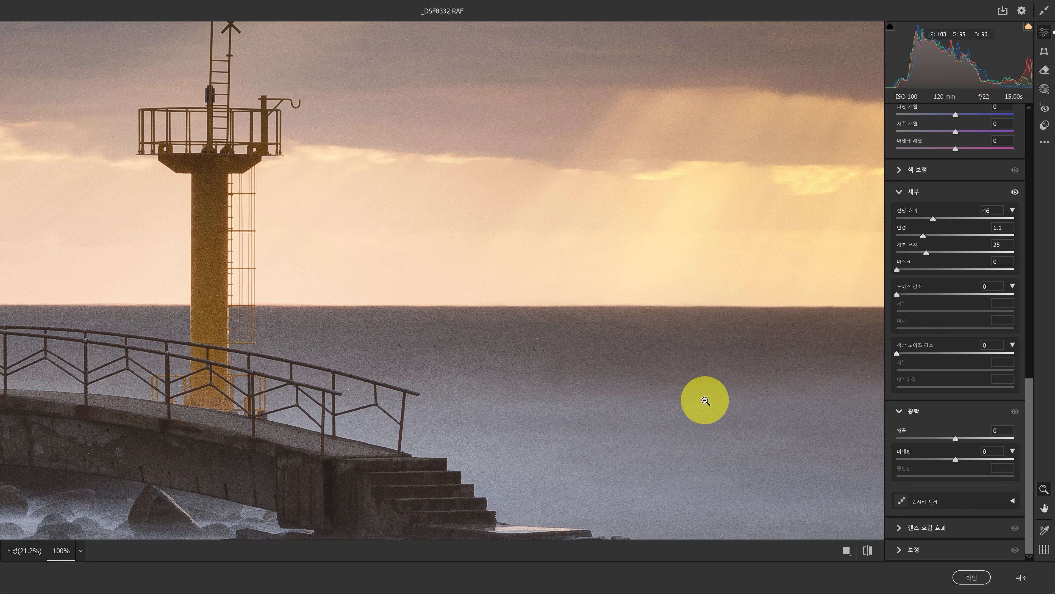
pyautogui.click(973, 576)
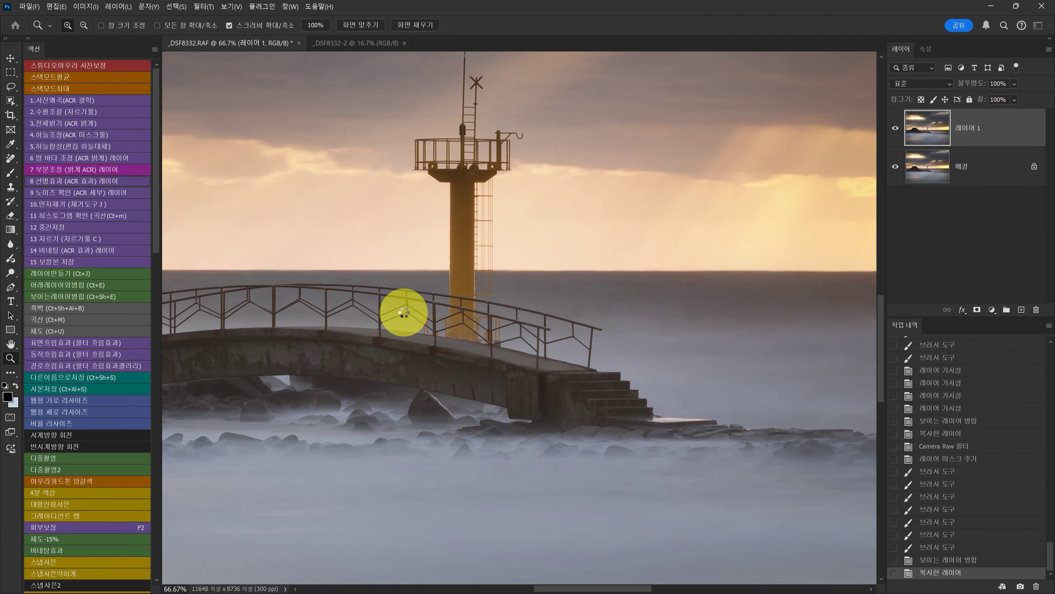
# Compare the lighthouse and bridge at 100% zoom with and without the sharpened layer
pyautogui.click(540, 368)
pyautogui.scroll(3, 590, 371)
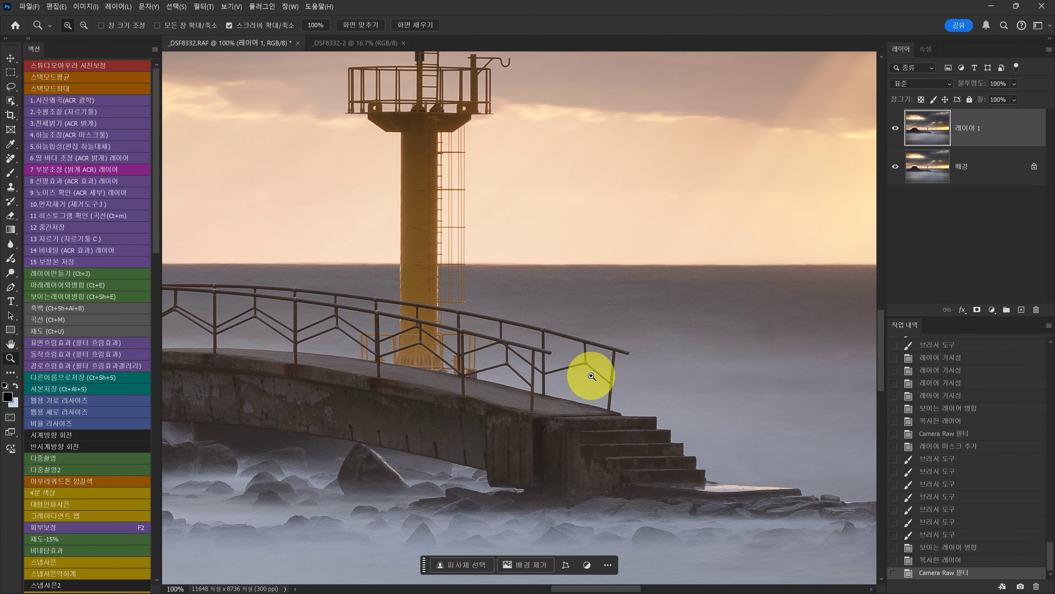
pyautogui.click(895, 132)
pyautogui.click(894, 132)
pyautogui.click(895, 132)
pyautogui.click(895, 132)
pyautogui.click(895, 131)
pyautogui.click(895, 132)
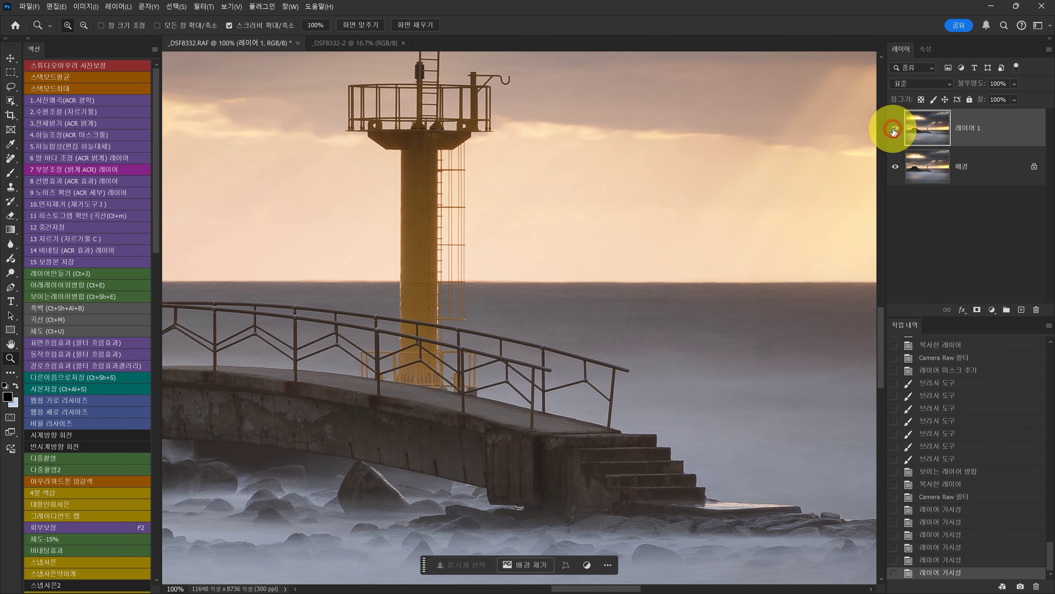
pyautogui.click(895, 131)
pyautogui.click(895, 132)
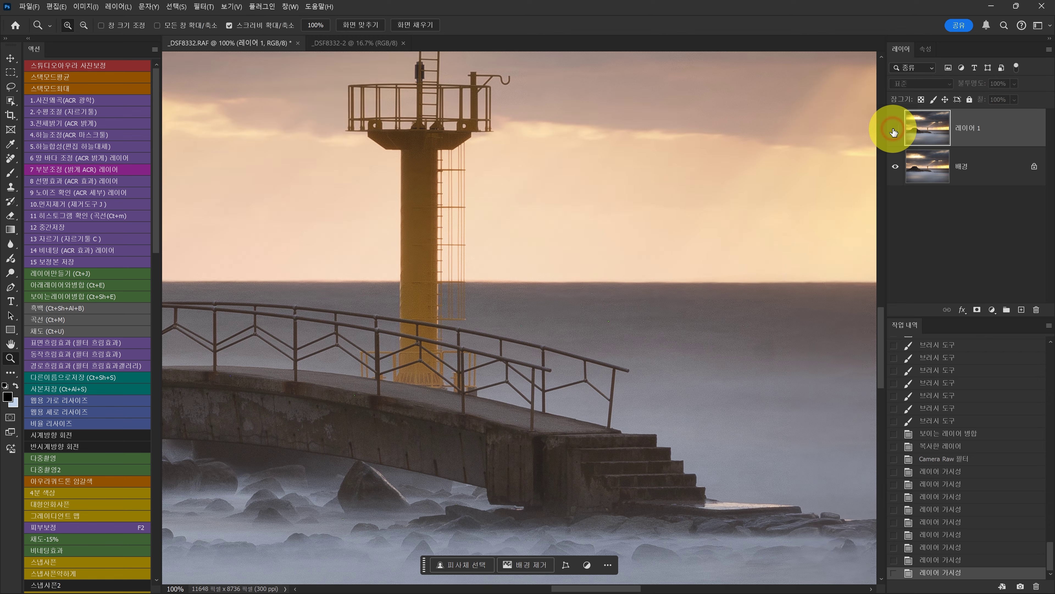
pyautogui.click(895, 132)
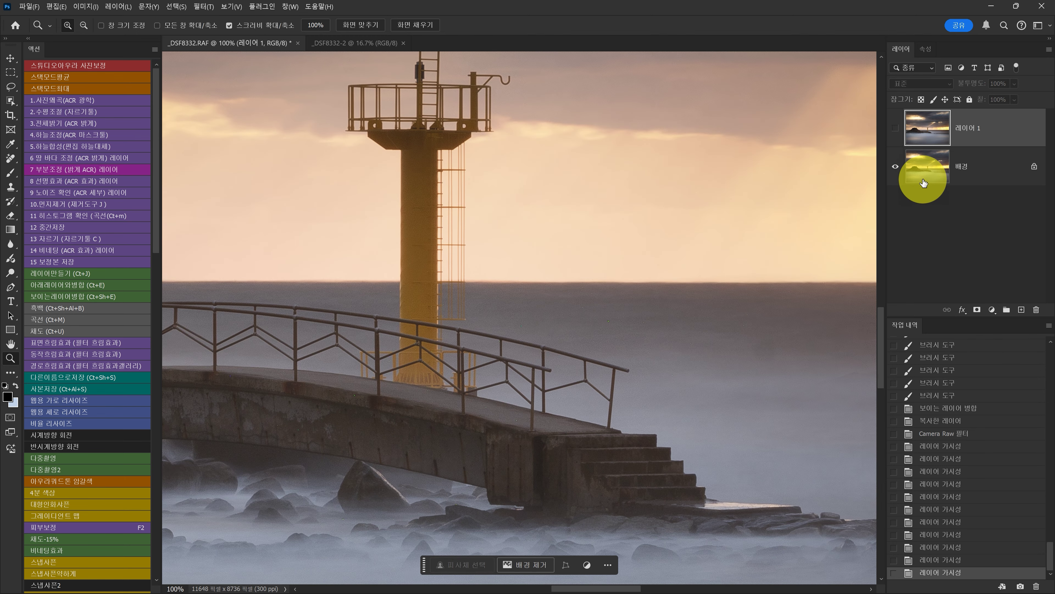
# Turn the sharpened layer back on and add a black layer mask to it, ready for white brush painting
pyautogui.click(896, 130)
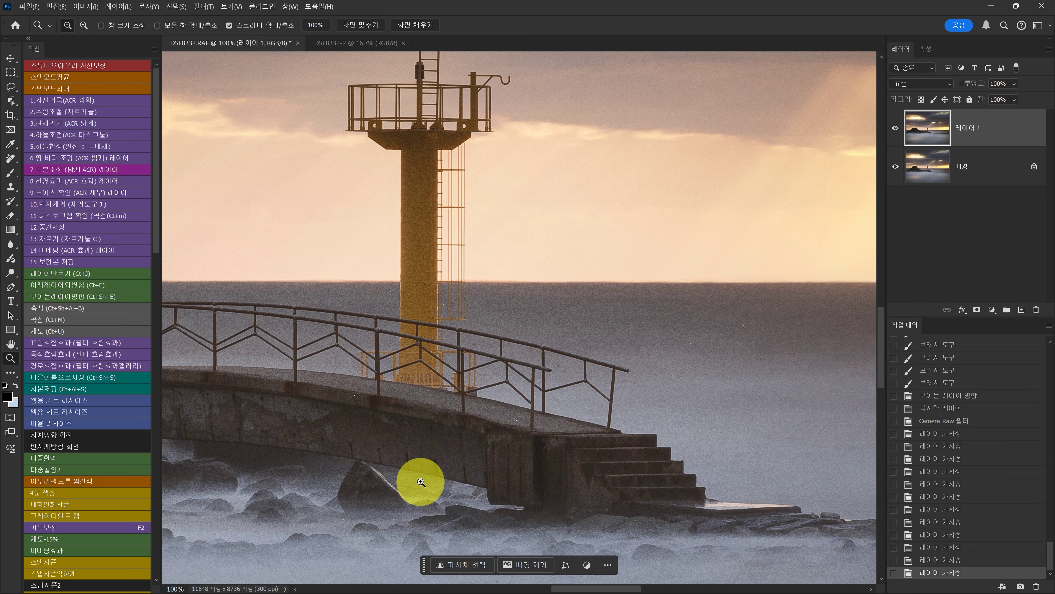
pyautogui.keyDown('alt'); pyautogui.click(471, 472); pyautogui.keyUp('alt')
pyautogui.keyDown('alt'); pyautogui.click(471, 471); pyautogui.keyUp('alt')
pyautogui.keyDown('alt'); pyautogui.click(471, 471); pyautogui.keyUp('alt')
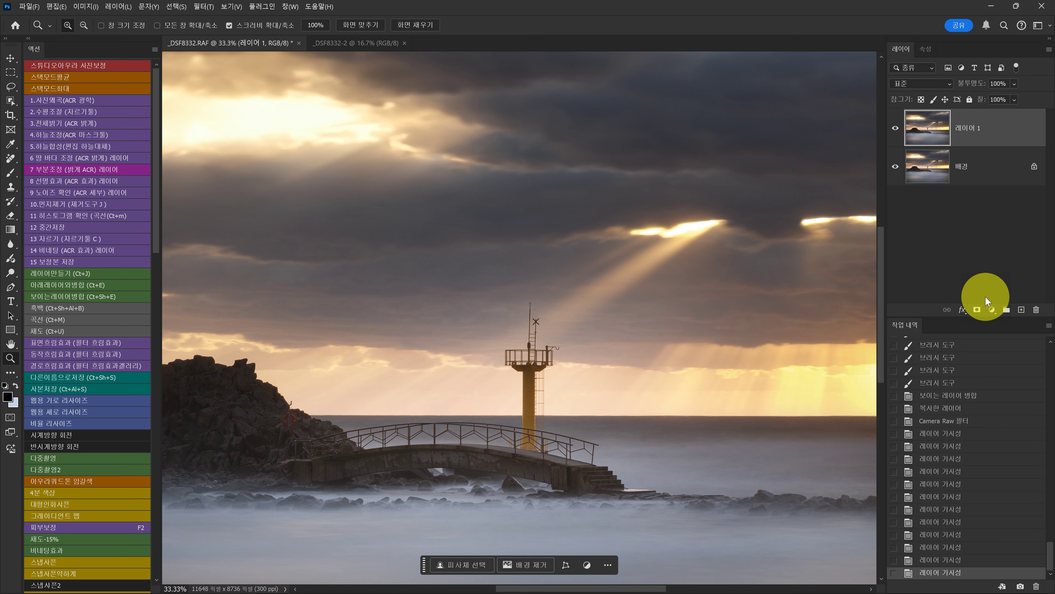
pyautogui.keyDown('alt'); pyautogui.click(977, 311); pyautogui.keyUp('alt')
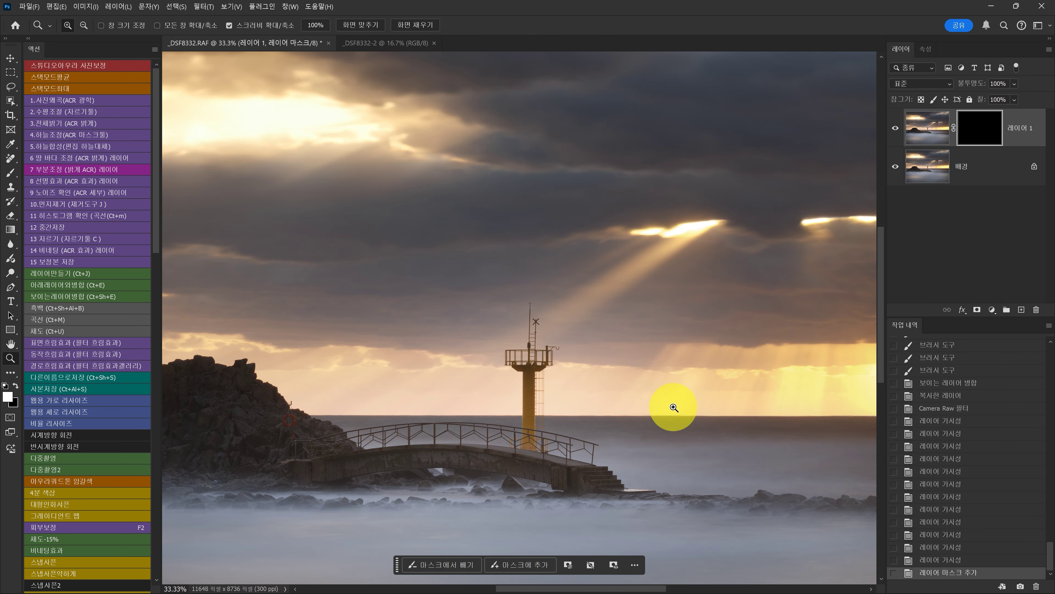
pyautogui.keyDown('alt'); pyautogui.click(601, 464); pyautogui.keyUp('alt')
pyautogui.press('b')
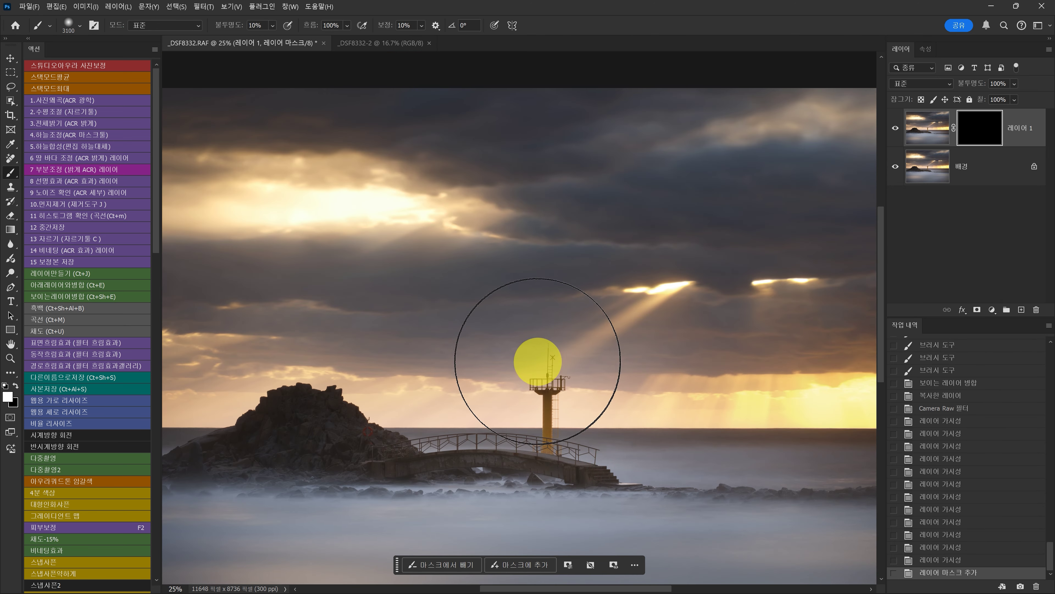
# Paint white on the mask with a smaller soft brush over the lighthouse, bridge, steps and rocks beside them
pyautogui.press('[')
pyautogui.press('[')
pyautogui.press('[')
pyautogui.press('[')
pyautogui.press('[')
pyautogui.moveTo(549, 359); pyautogui.dragTo(556, 422)
pyautogui.moveTo(579, 467); pyautogui.dragTo(623, 477)
pyautogui.moveTo(587, 474); pyautogui.dragTo(769, 491)
pyautogui.moveTo(407, 439); pyautogui.dragTo(524, 458)
pyautogui.moveTo(444, 439); pyautogui.dragTo(559, 465)
pyautogui.press(']')
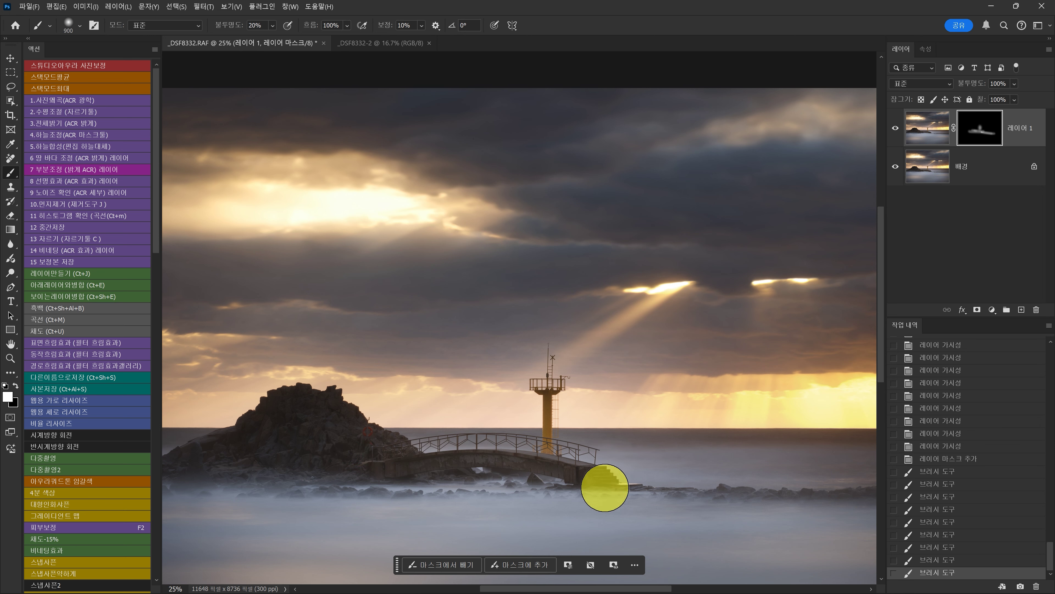
# Paint white at 20% opacity over the bridge, the rocky islet and the shoreline rocks to bring in the sharpening
pyautogui.moveTo(570, 471); pyautogui.dragTo(415, 453)
pyautogui.moveTo(323, 390)
pyautogui.mouseDown()
pyautogui.moveTo(421, 464)
pyautogui.moveTo(402, 451)
pyautogui.mouseUp()
pyautogui.press(']')
pyautogui.press(']')
pyautogui.moveTo(353, 424)
pyautogui.mouseDown()
pyautogui.moveTo(107, 482)
pyautogui.moveTo(275, 459)
pyautogui.mouseUp()
pyautogui.moveTo(182, 456); pyautogui.dragTo(449, 487)
pyautogui.moveTo(306, 466); pyautogui.dragTo(742, 474)
# Compare the lighthouse and bridge at 100% zoom with and without the masked sharpening layer
pyautogui.hotkey('ctrl', 'space')
pyautogui.click(599, 464)
pyautogui.hotkey('ctrl', 'space')
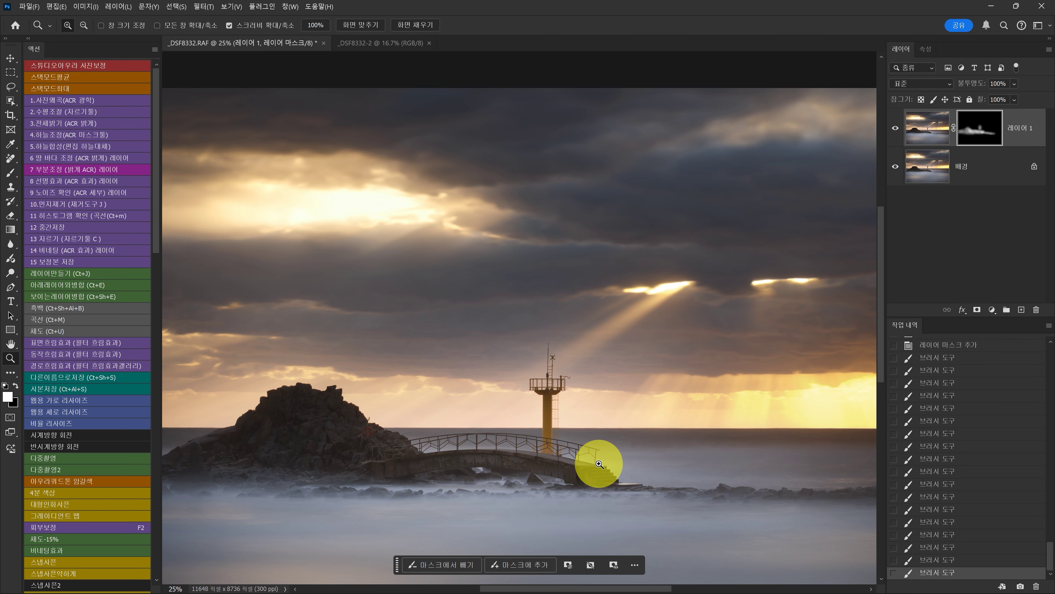
pyautogui.click(599, 464)
pyautogui.click(599, 463)
pyautogui.click(664, 465)
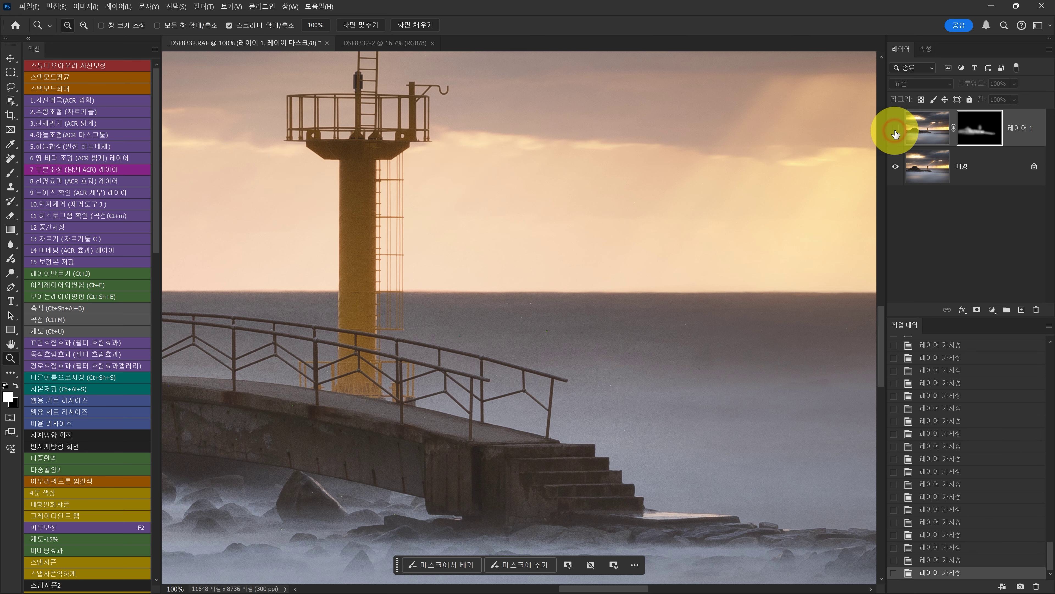
pyautogui.click(895, 129)
pyautogui.keyDown('alt'); pyautogui.click(511, 431); pyautogui.keyUp('alt')
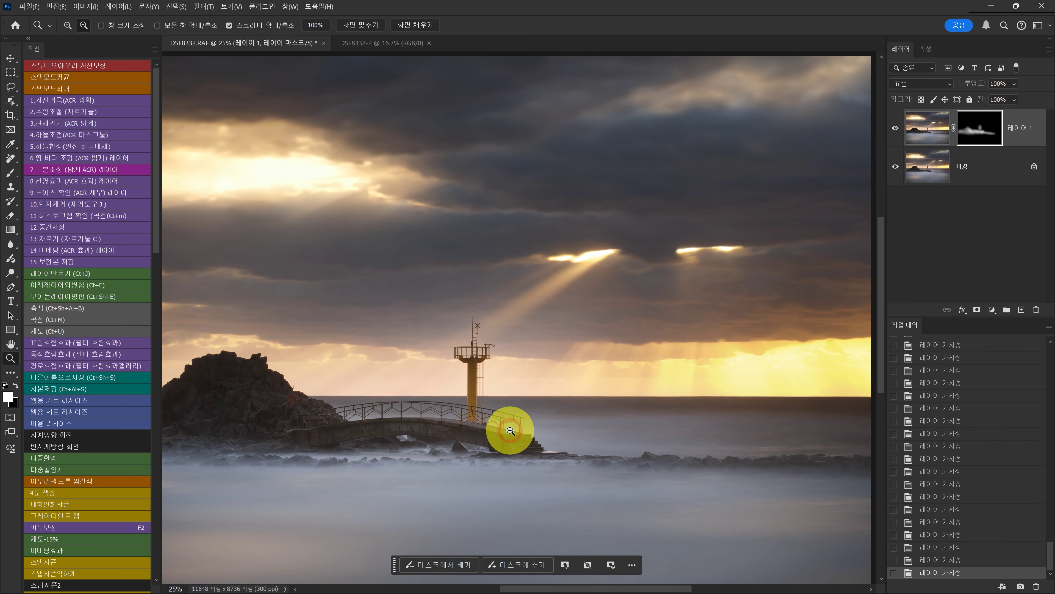
pyautogui.keyDown('alt'); pyautogui.click(511, 431); pyautogui.keyUp('alt')
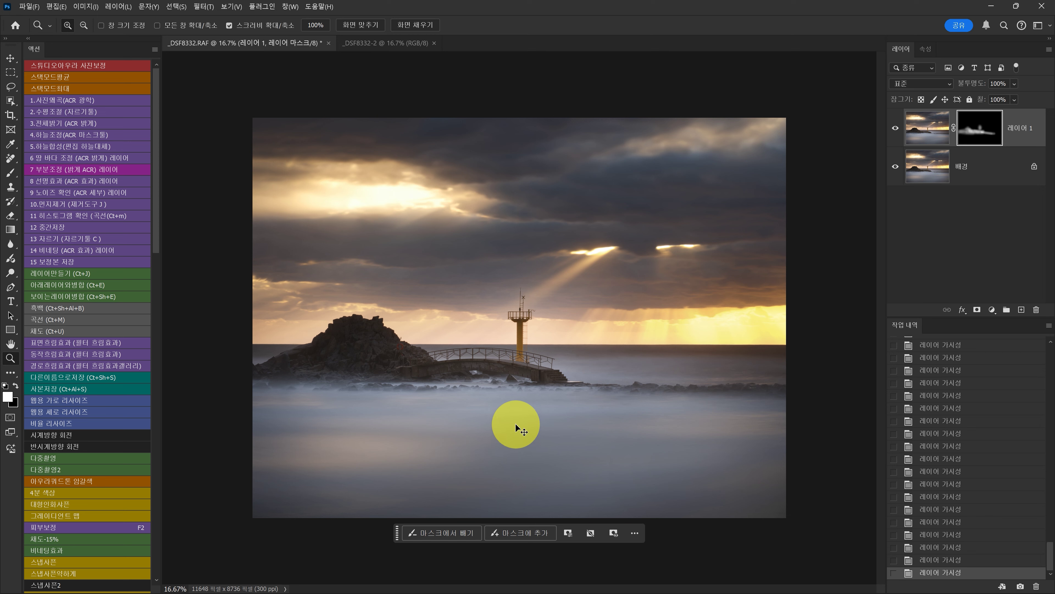
# Merge the visible layers and make a darkened Camera Raw duplicate layer with exposure at -0.40
pyautogui.click(96, 296)
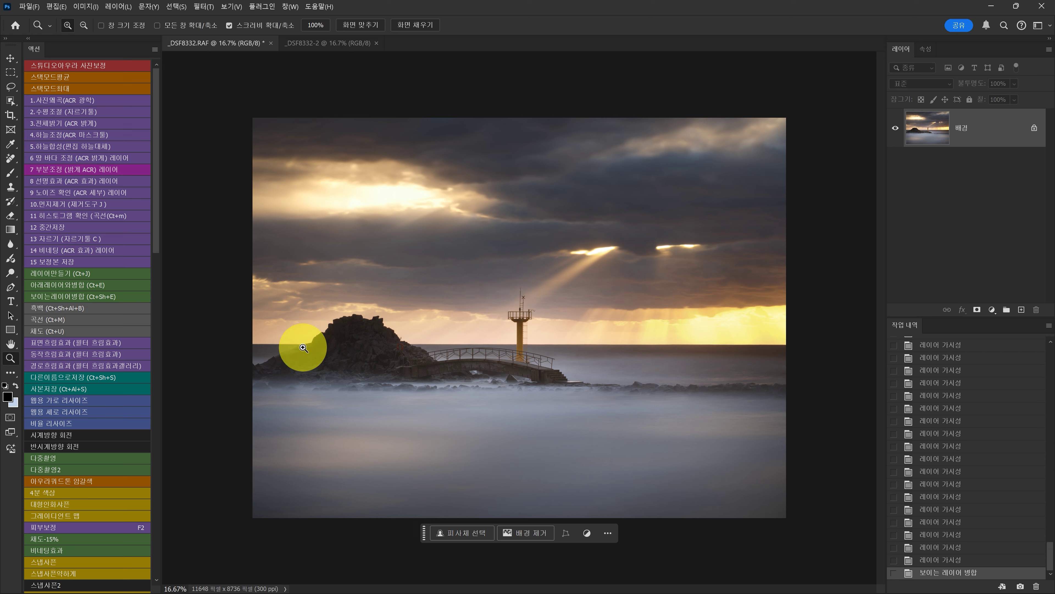
pyautogui.click(55, 170)
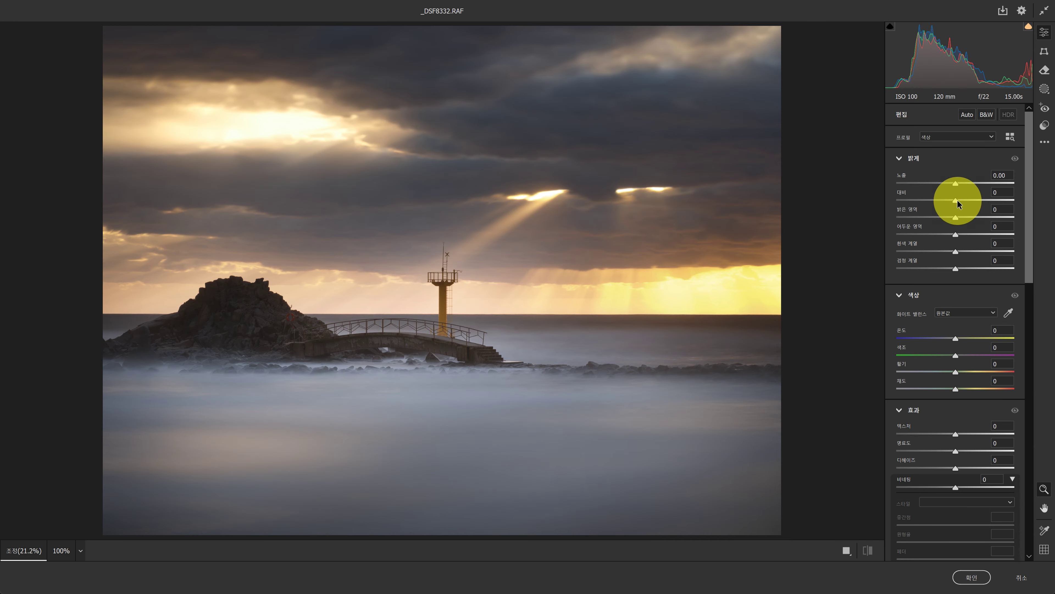
pyautogui.moveTo(959, 189); pyautogui.dragTo(954, 187)
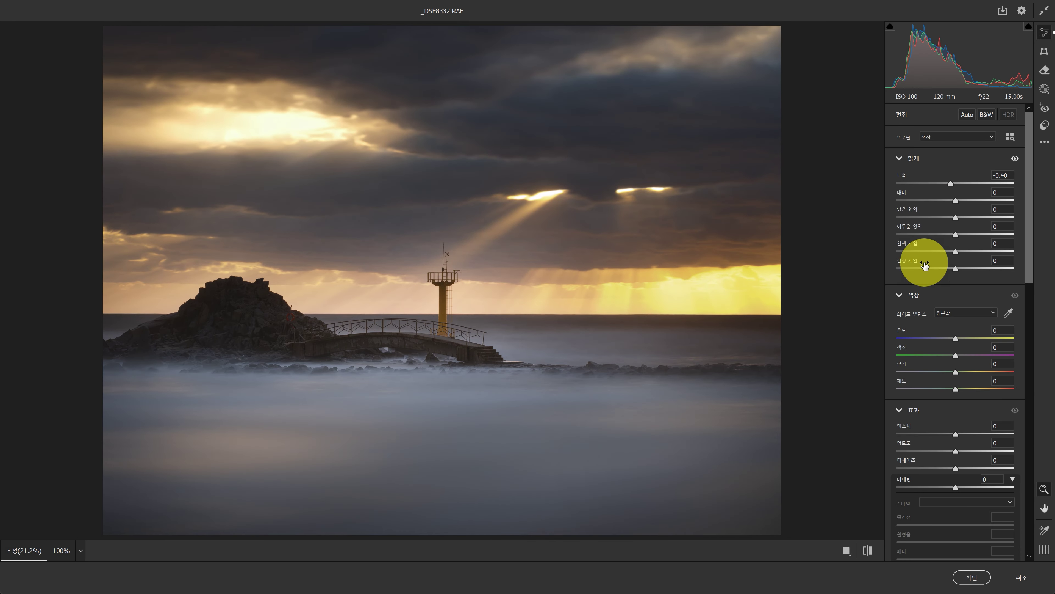
pyautogui.click(956, 576)
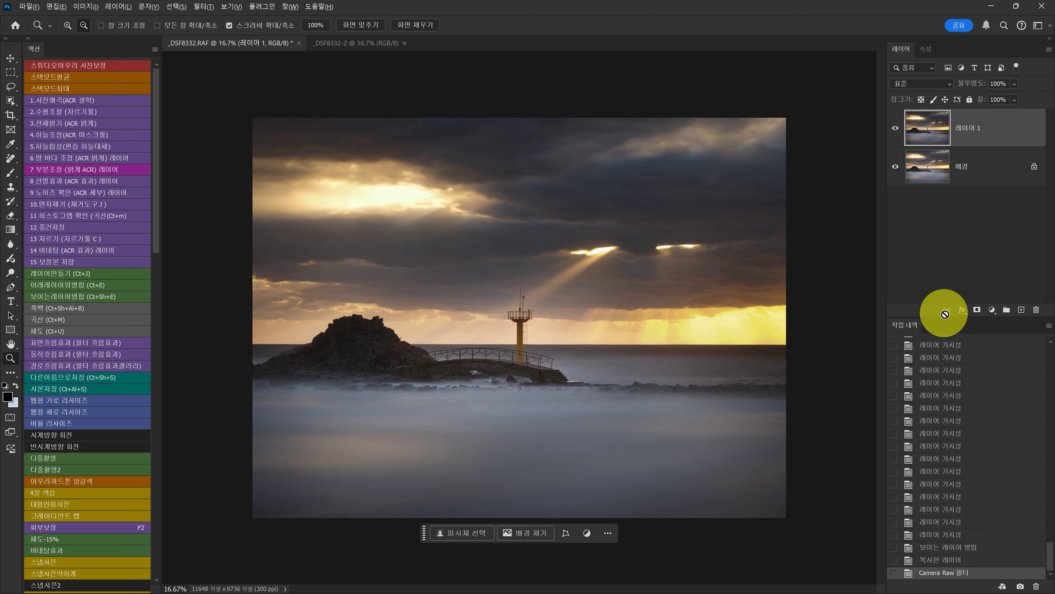
# Mask the darkened layer in black, paint it in at 20% opacity over the sky, horizon and sea beside the bridge, and merge visible layers
pyautogui.keyDown('alt'); pyautogui.click(977, 309); pyautogui.keyUp('alt')
pyautogui.press('b')
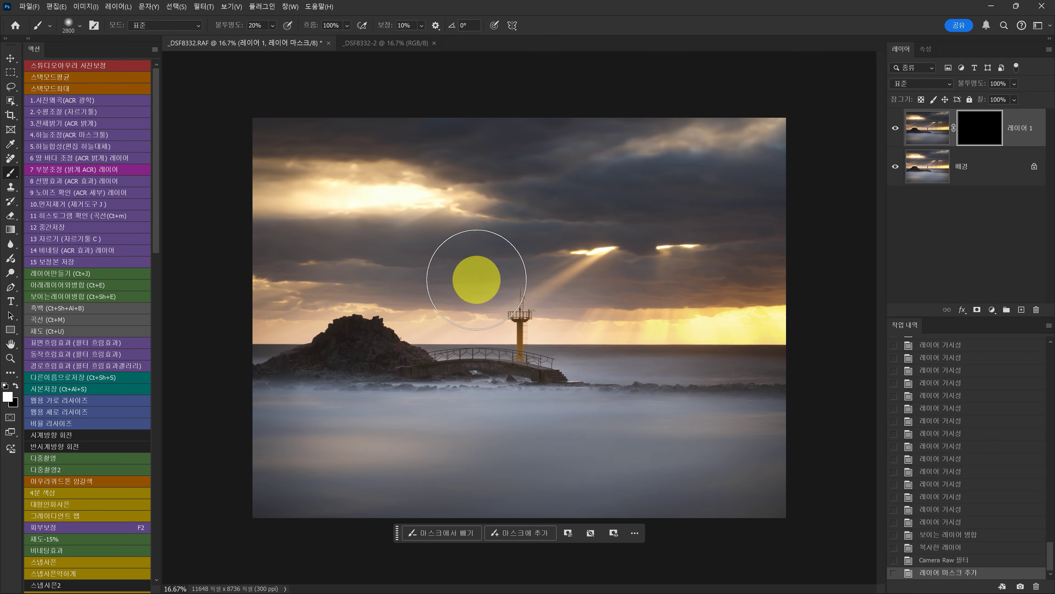
pyautogui.click(498, 274)
pyautogui.click(496, 296)
pyautogui.click(528, 309)
pyautogui.click(471, 331)
pyautogui.click(556, 316)
pyautogui.press('[')
pyautogui.press('[')
pyautogui.click(626, 362)
pyautogui.click(595, 366)
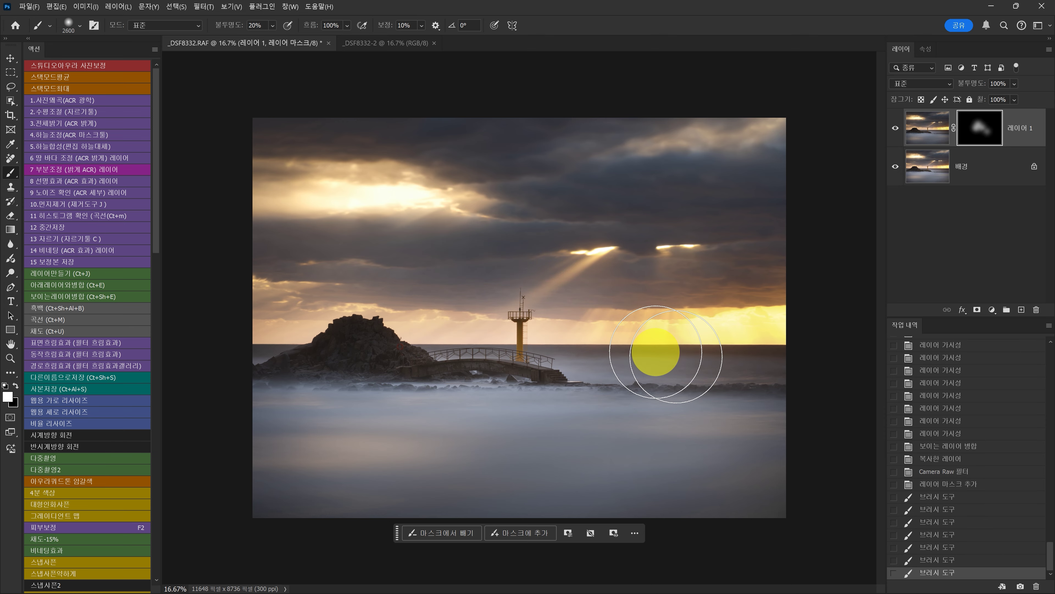
pyautogui.click(506, 190)
pyautogui.click(626, 139)
pyautogui.click(777, 115)
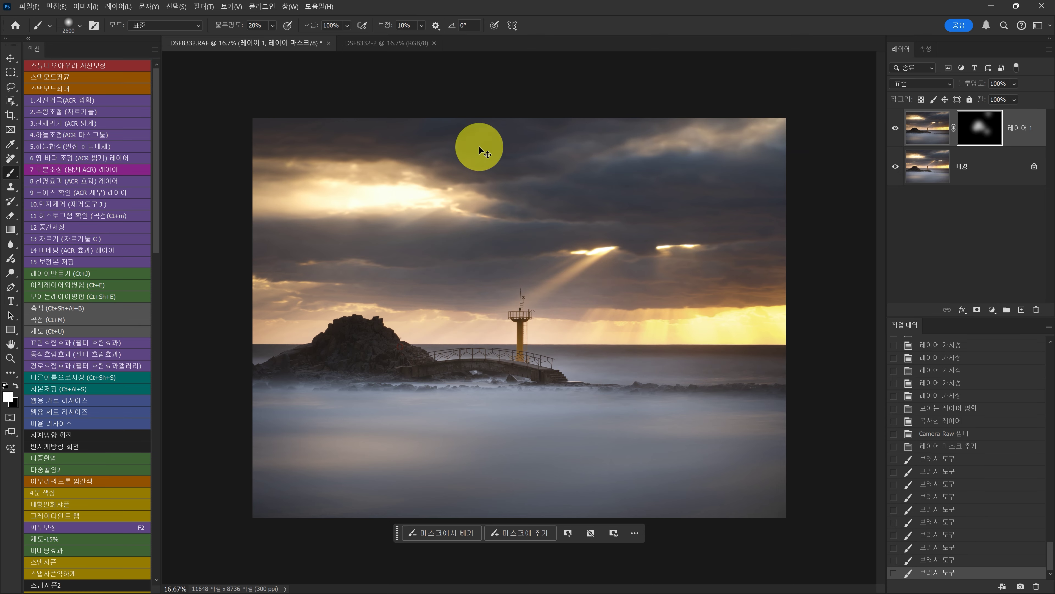
pyautogui.hotkey('ctrl', 'shift', 'e')
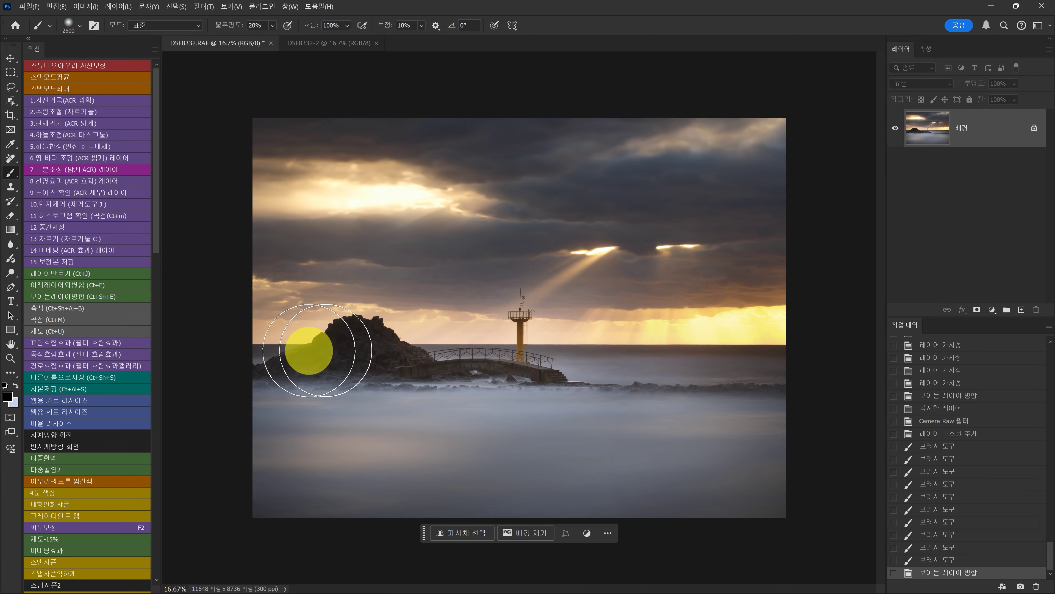
# Make a brightened Camera Raw duplicate layer with exposure +0.40, contrast +2 and shadows +14
pyautogui.click(52, 170)
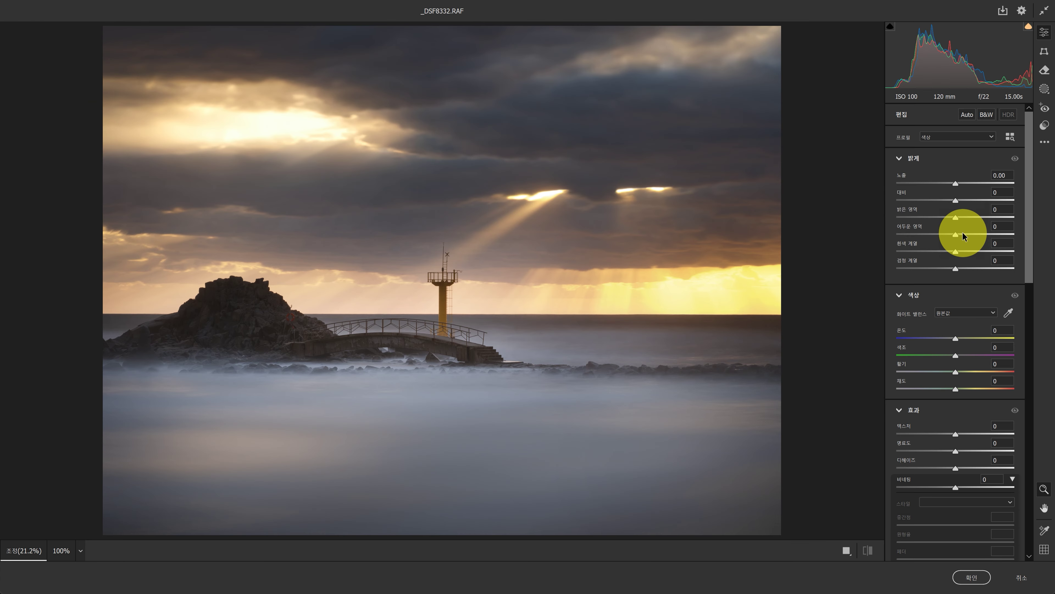
pyautogui.click(965, 232)
pyautogui.moveTo(956, 186); pyautogui.dragTo(962, 184)
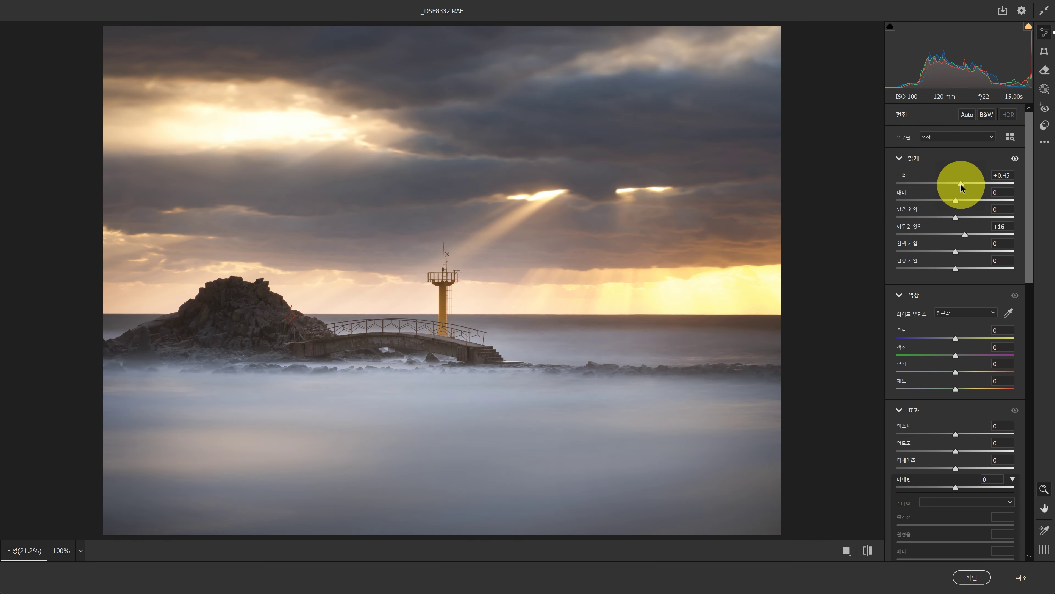
pyautogui.click(202, 329)
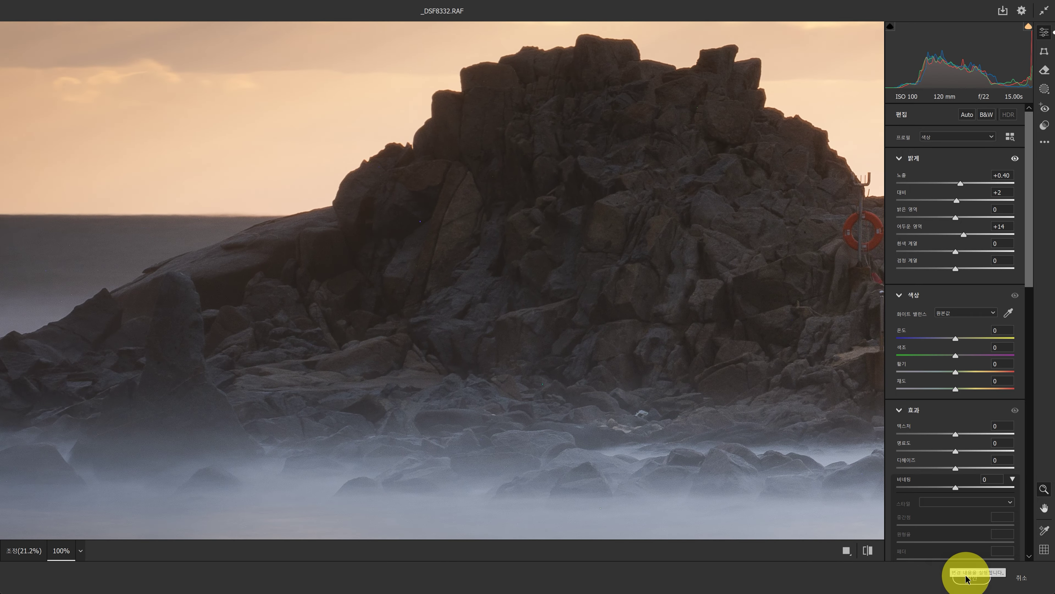
pyautogui.click(966, 578)
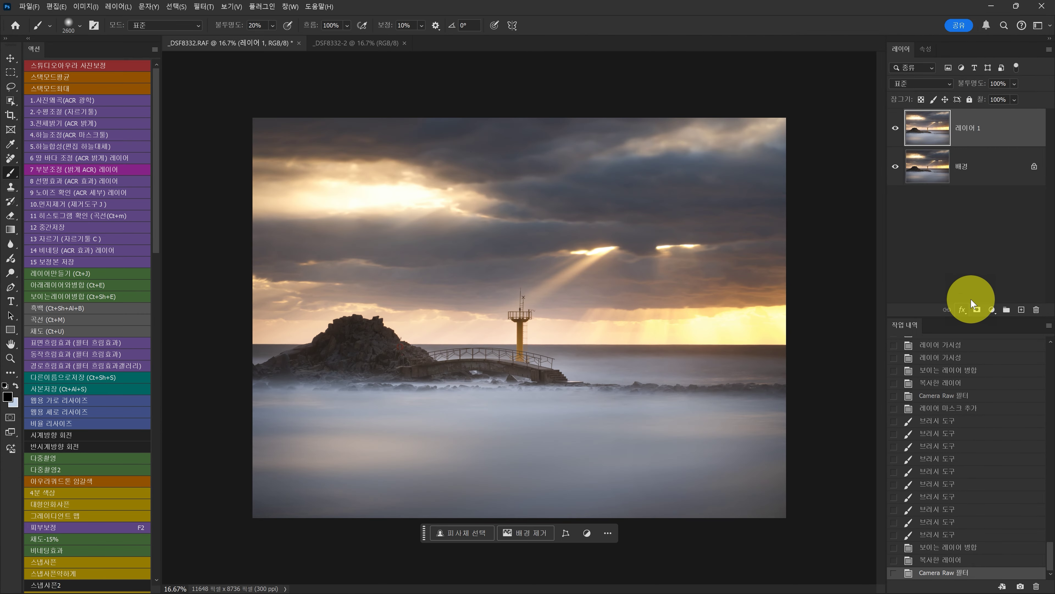
# Mask the brightened layer in black, paint it in over the rocky islet with a 2000 px brush, and merge the visible layers
pyautogui.keyDown('alt'); pyautogui.click(978, 310); pyautogui.keyUp('alt')
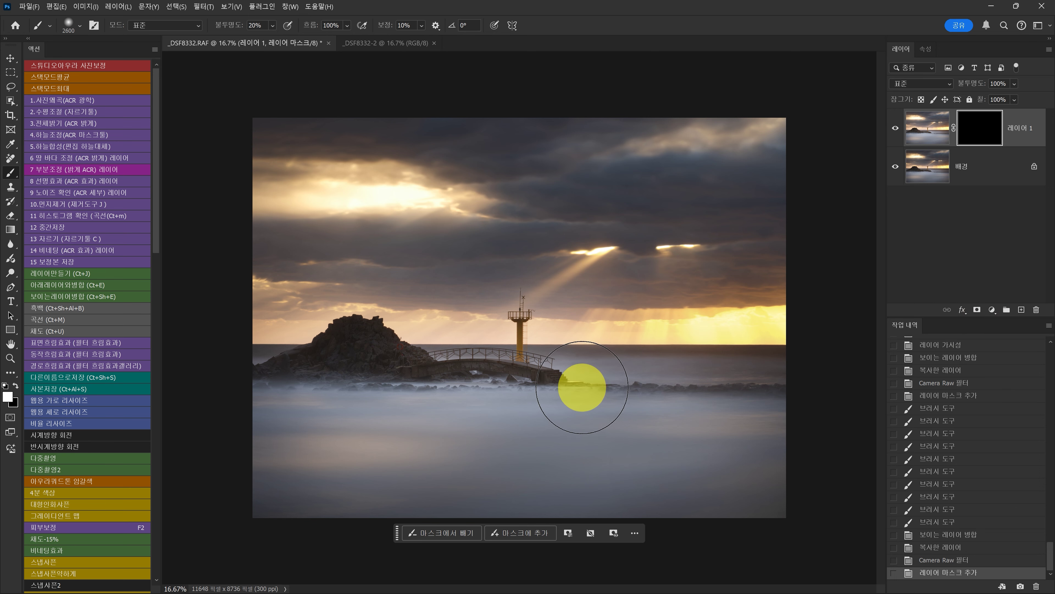
pyautogui.press('[')
pyautogui.press('[')
pyautogui.press('[')
pyautogui.press('[')
pyautogui.press('[')
pyautogui.press('[')
pyautogui.press('[')
pyautogui.press('[')
pyautogui.click(353, 365)
pyautogui.click(321, 368)
pyautogui.click(357, 364)
pyautogui.click(361, 348)
pyautogui.click(375, 344)
pyautogui.click(403, 360)
pyautogui.hotkey('ctrl', 'shift', 'e')
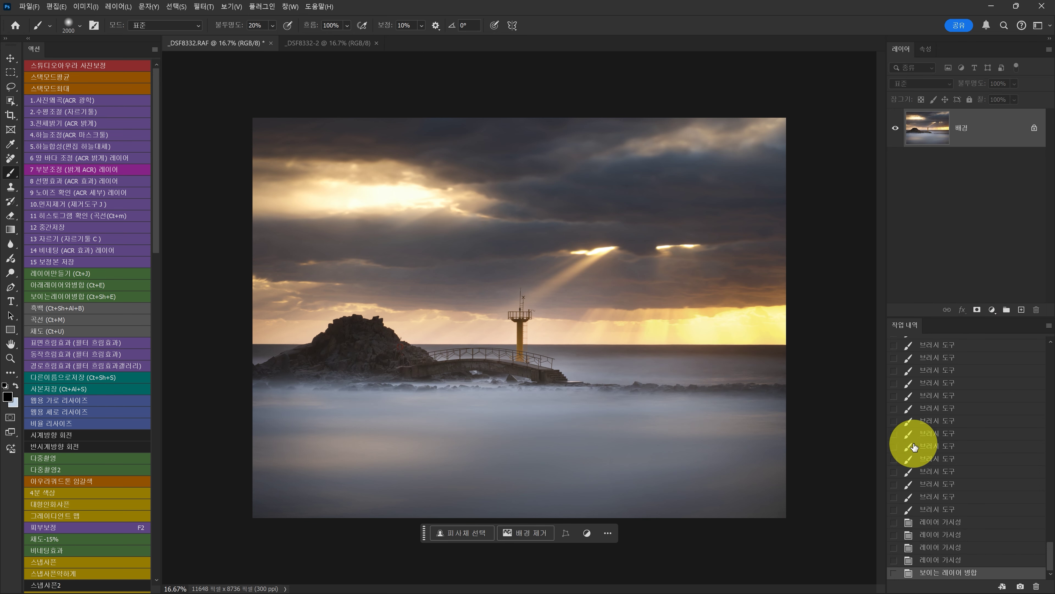
# Clear the crop ratio and crop the sky, foreground sea and right edge to a panorama of about 11480 x 5532 px
pyautogui.scroll(10, 996, 492)
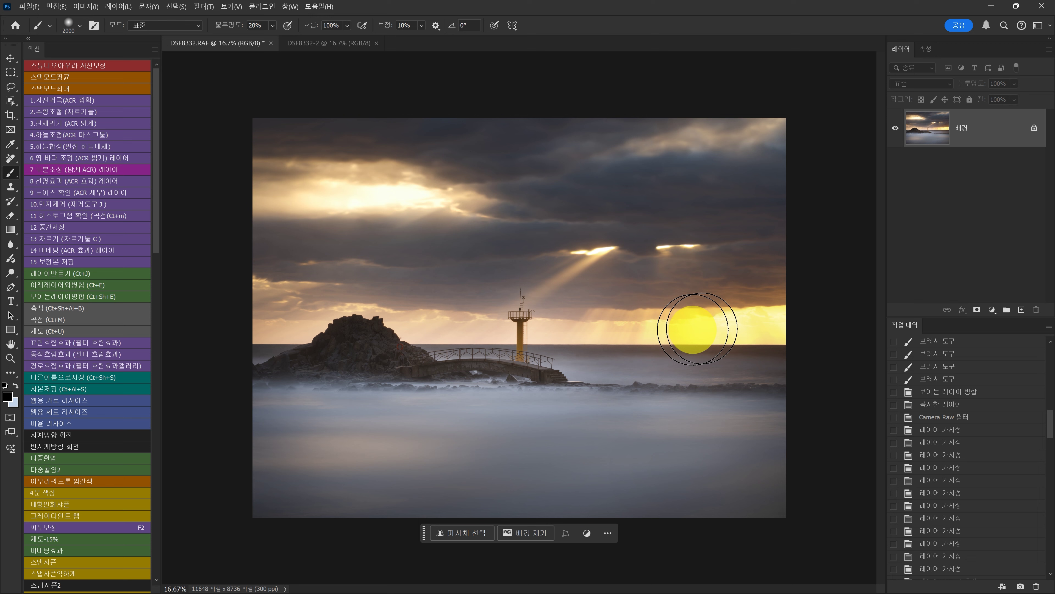
pyautogui.click(69, 239)
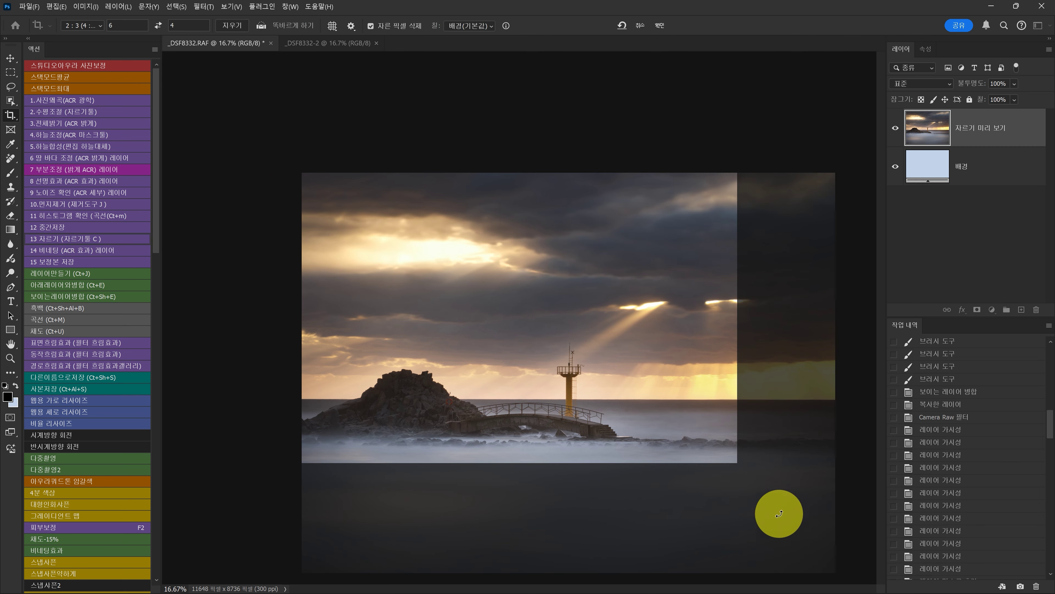
pyautogui.click(232, 26)
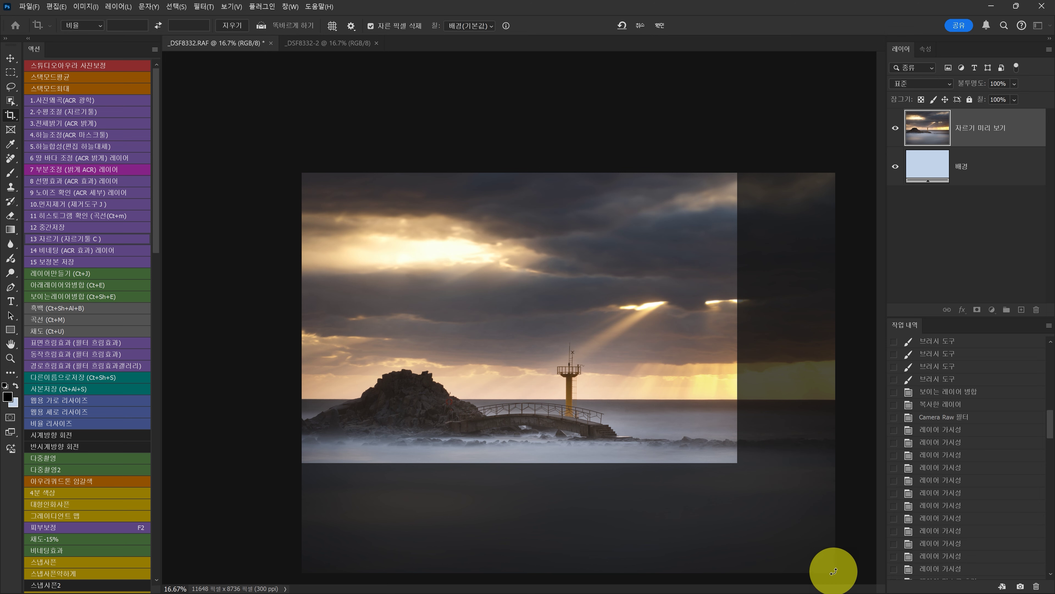
pyautogui.moveTo(836, 572); pyautogui.dragTo(823, 563)
pyautogui.moveTo(534, 499); pyautogui.dragTo(534, 495)
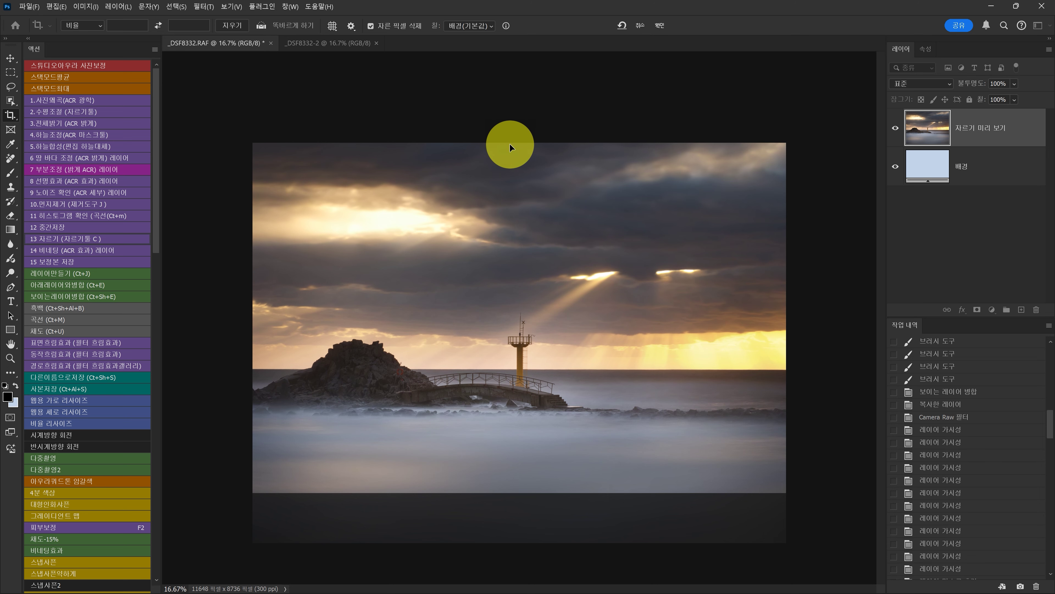
pyautogui.moveTo(511, 141)
pyautogui.mouseDown()
pyautogui.moveTo(513, 192)
pyautogui.moveTo(521, 184)
pyautogui.mouseUp()
pyautogui.moveTo(789, 308); pyautogui.dragTo(780, 316)
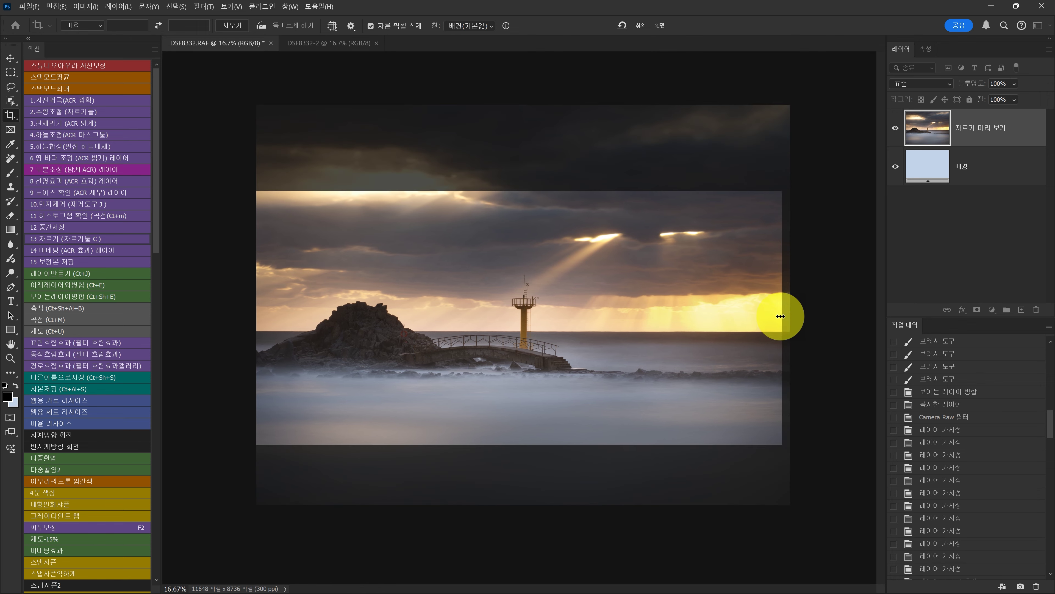
pyautogui.press('Return')
pyautogui.press('b')
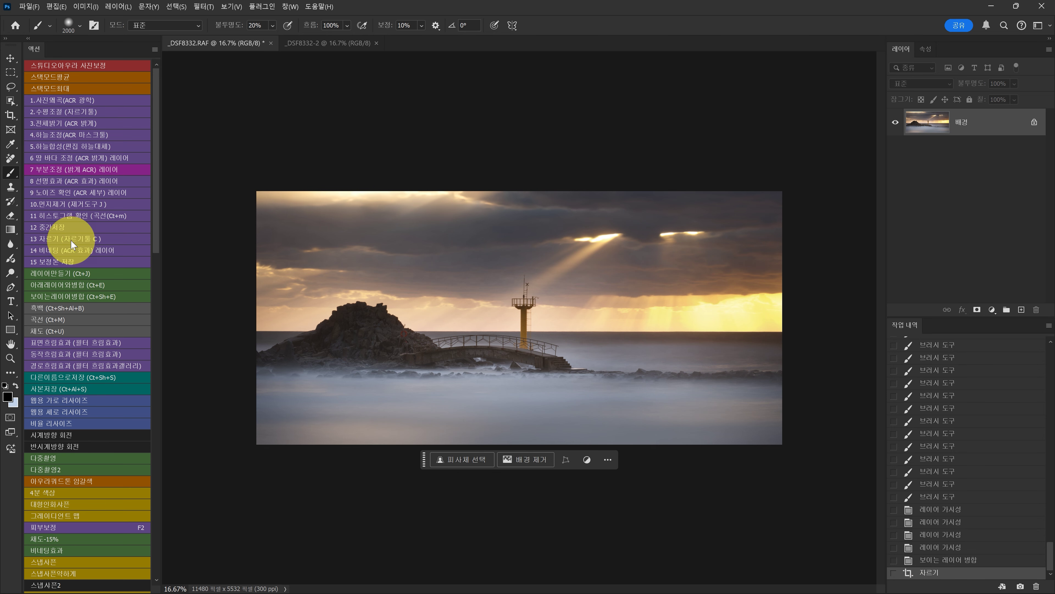
# Crop more of the foreground sea with an unconstrained ratio, reducing the image height to about 5050 px
pyautogui.click(52, 238)
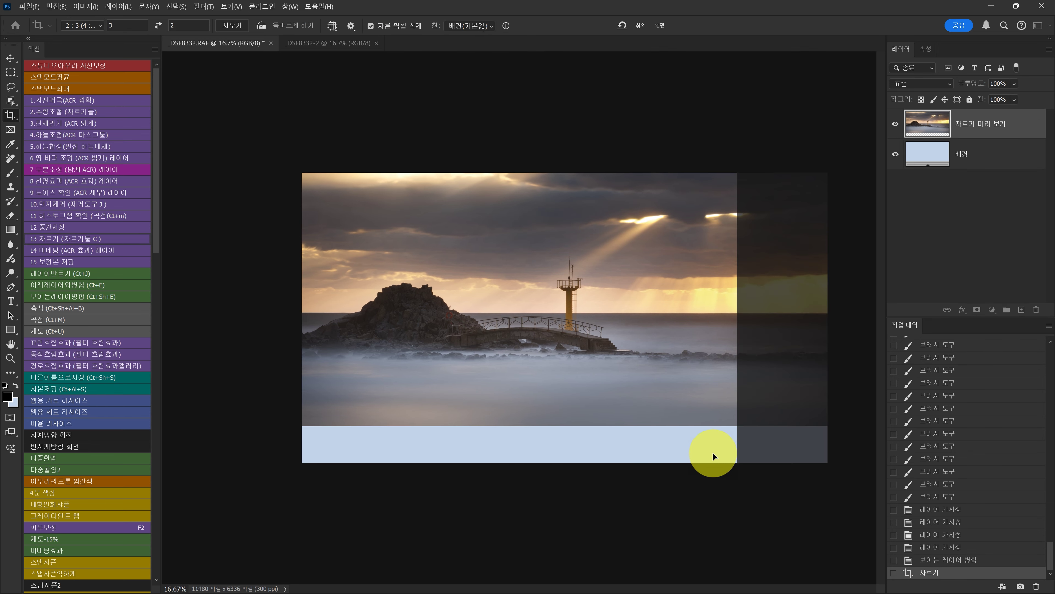
pyautogui.click(716, 418)
pyautogui.moveTo(737, 462); pyautogui.dragTo(808, 455)
pyautogui.click(232, 26)
pyautogui.moveTo(510, 494); pyautogui.dragTo(510, 435)
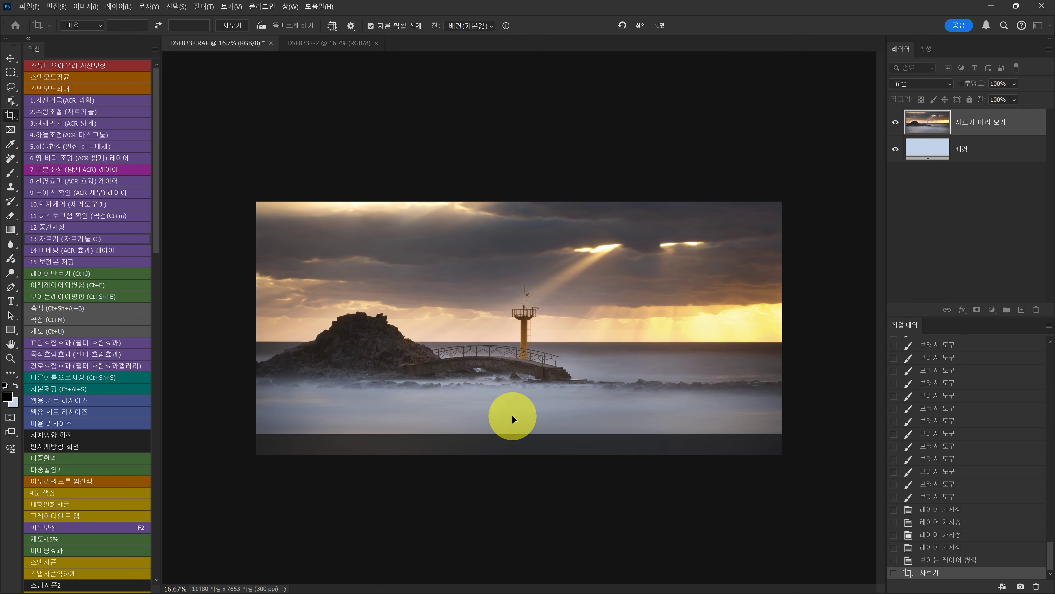
pyautogui.press('Return')
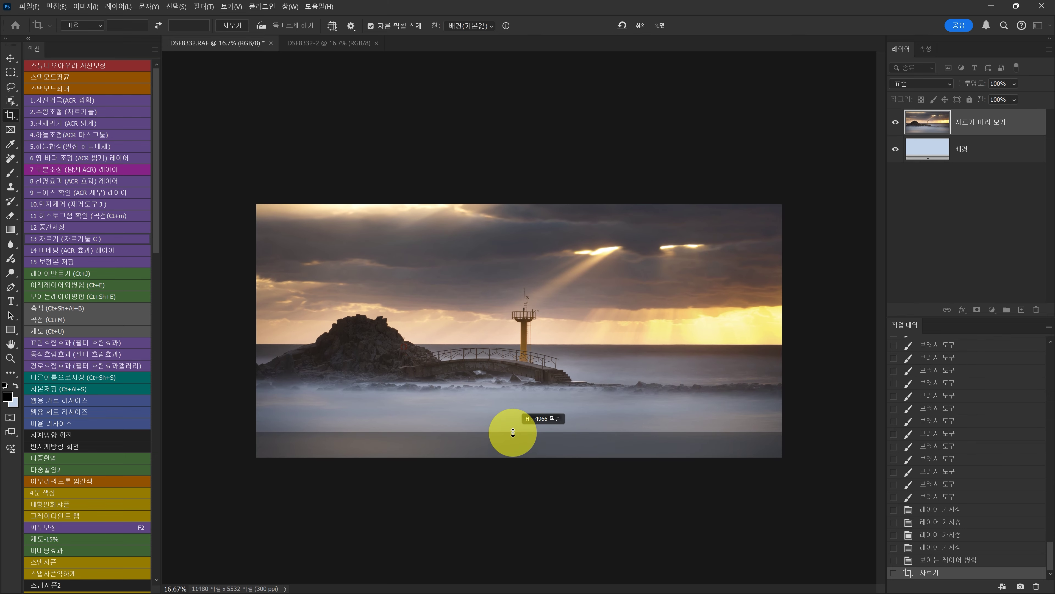
pyautogui.press('b')
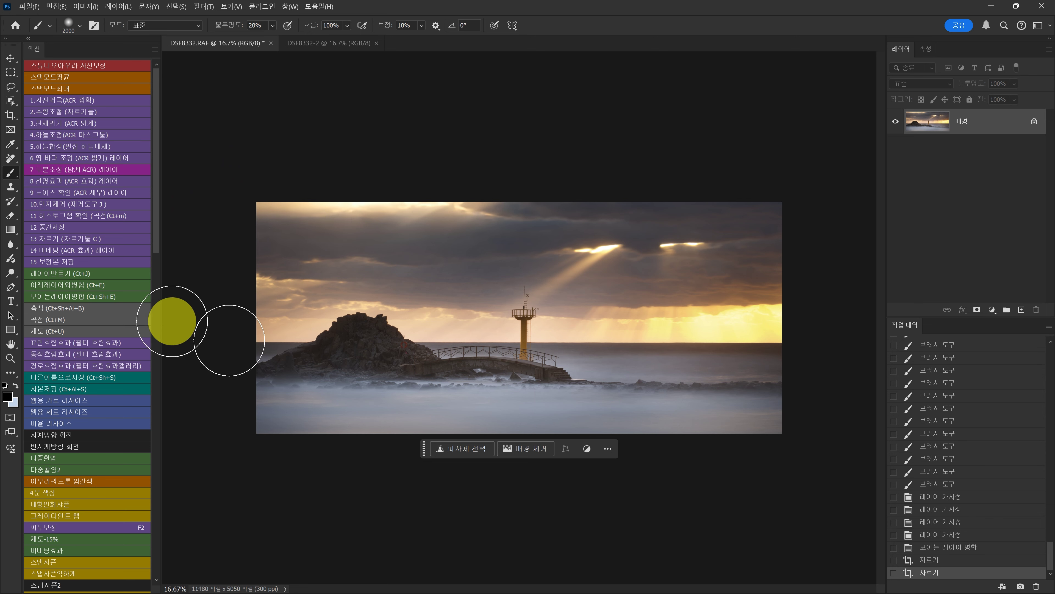
# Add a Camera Raw vignette of -27 with midpoint 19 and feather 100 on a duplicate of the background layer
pyautogui.click(55, 254)
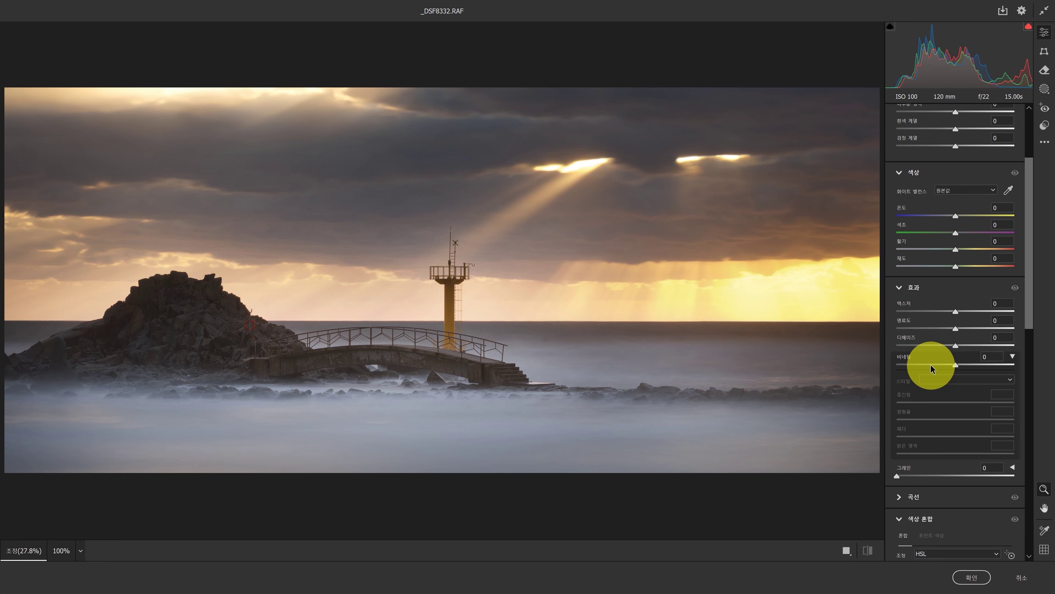
pyautogui.click(924, 362)
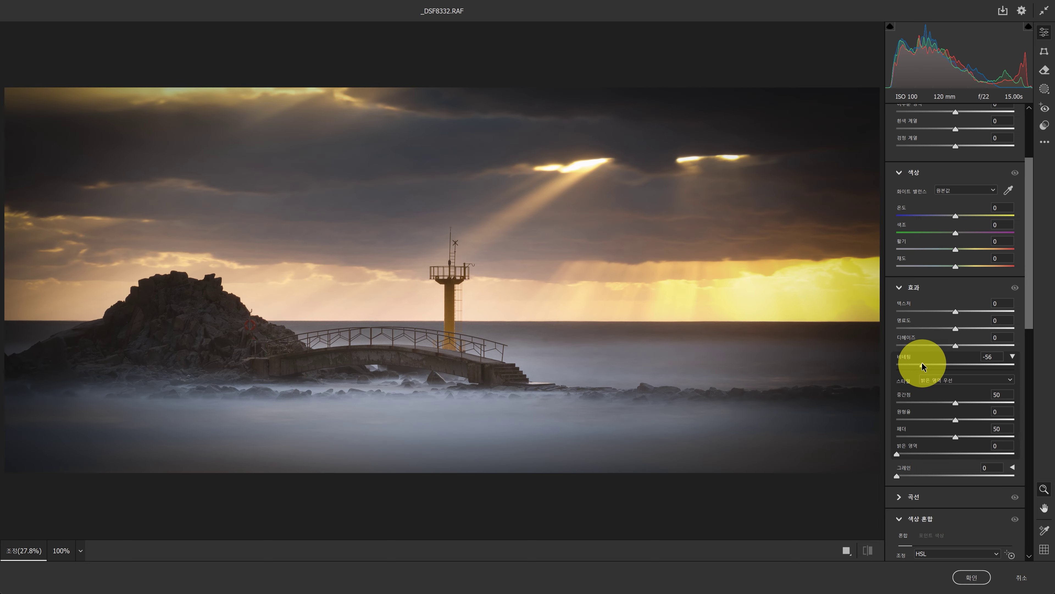
pyautogui.moveTo(923, 363); pyautogui.dragTo(925, 363)
pyautogui.click(922, 401)
pyautogui.moveTo(956, 435); pyautogui.dragTo(1048, 441)
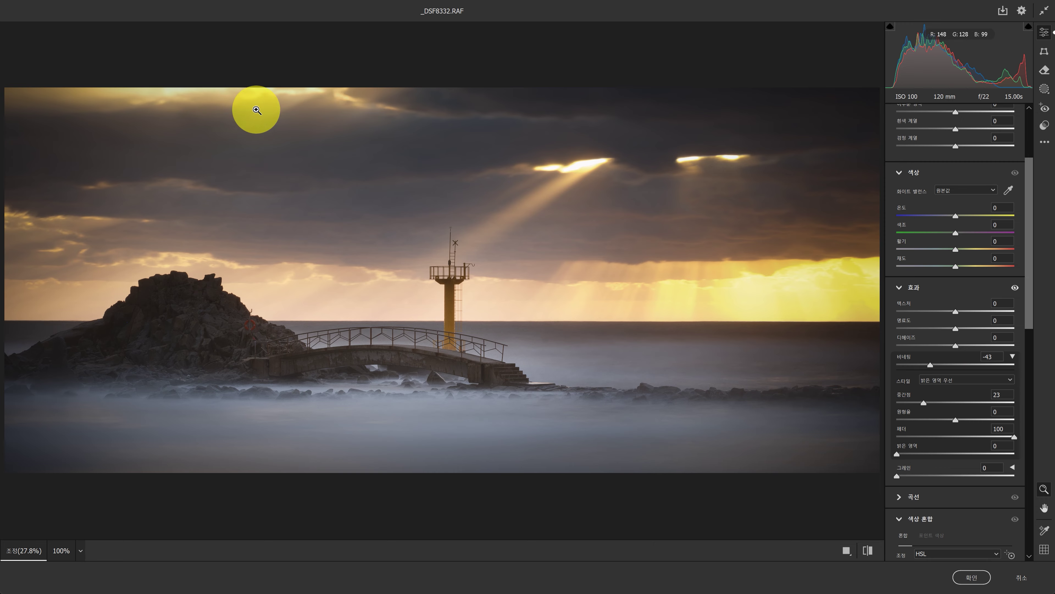
pyautogui.click(933, 365)
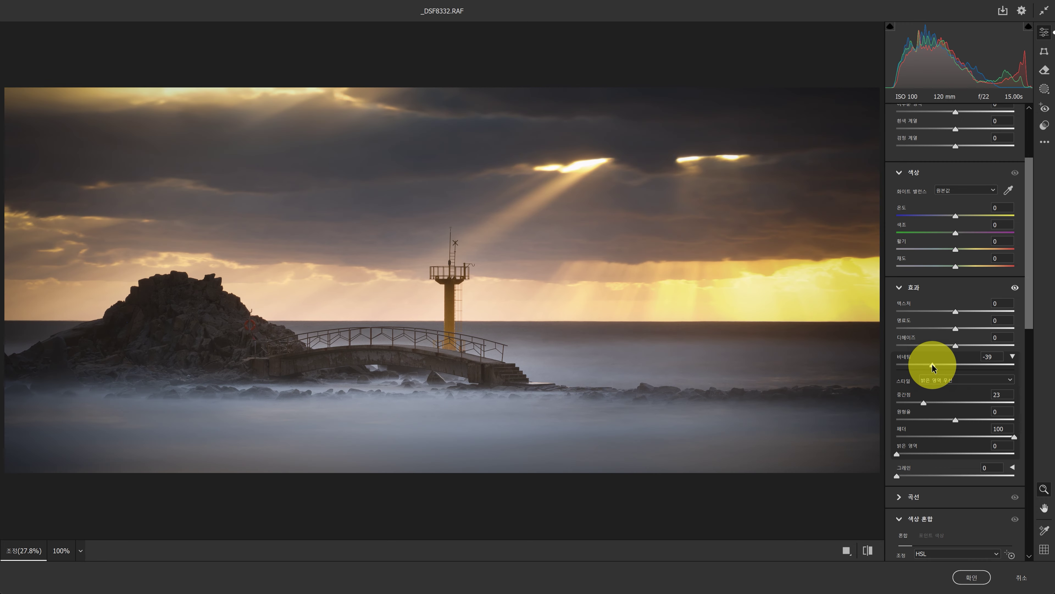
pyautogui.moveTo(932, 364); pyautogui.dragTo(940, 365)
pyautogui.moveTo(923, 403)
pyautogui.mouseDown()
pyautogui.moveTo(897, 409)
pyautogui.moveTo(1018, 414)
pyautogui.moveTo(900, 431)
pyautogui.moveTo(912, 420)
pyautogui.moveTo(907, 403)
pyautogui.moveTo(933, 403)
pyautogui.moveTo(902, 403)
pyautogui.moveTo(932, 404)
pyautogui.mouseUp()
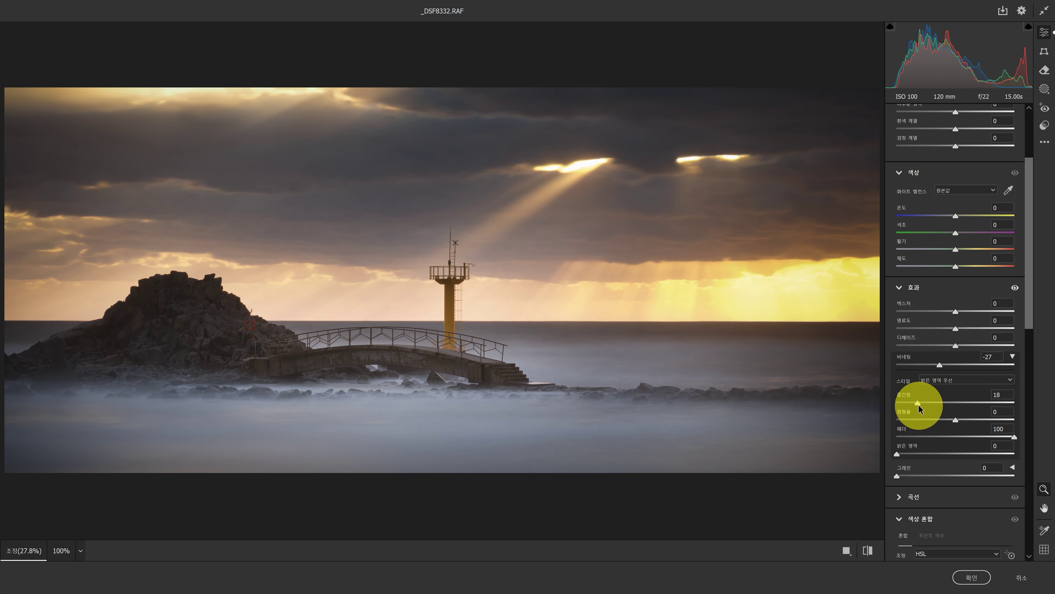
# Compare the image before and after the Camera Raw vignette
pyautogui.click(872, 553)
pyautogui.click(872, 553)
pyautogui.click(873, 554)
pyautogui.click(868, 550)
pyautogui.click(867, 549)
pyautogui.click(867, 550)
pyautogui.click(867, 549)
pyautogui.click(868, 550)
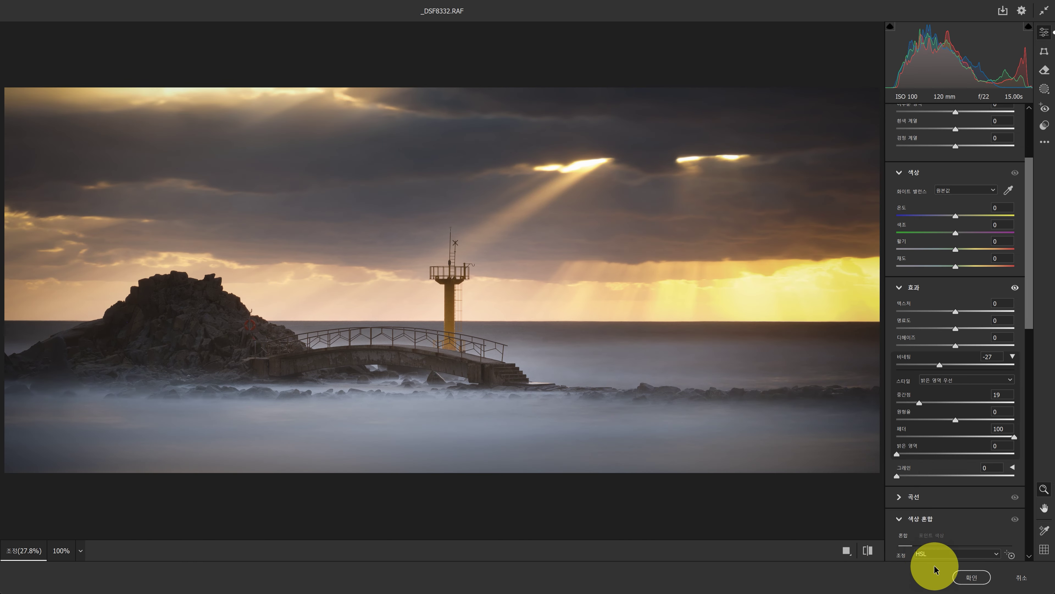
# Apply the Camera Raw vignette and merge the visible layers
pyautogui.click(971, 577)
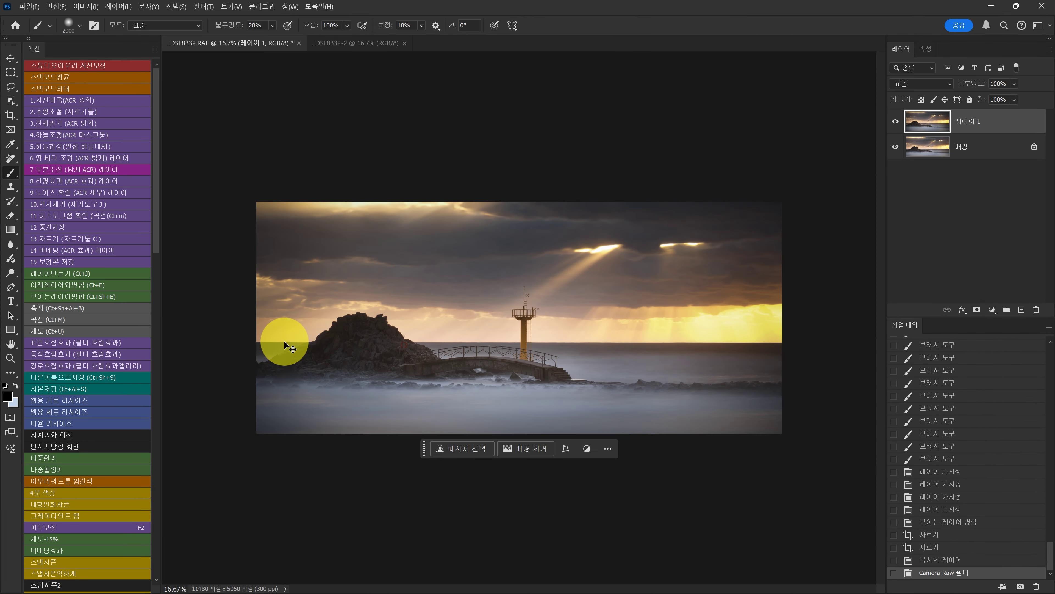
pyautogui.hotkey('ctrl', 'shift', 'e')
pyautogui.press('z')
pyautogui.click(494, 400)
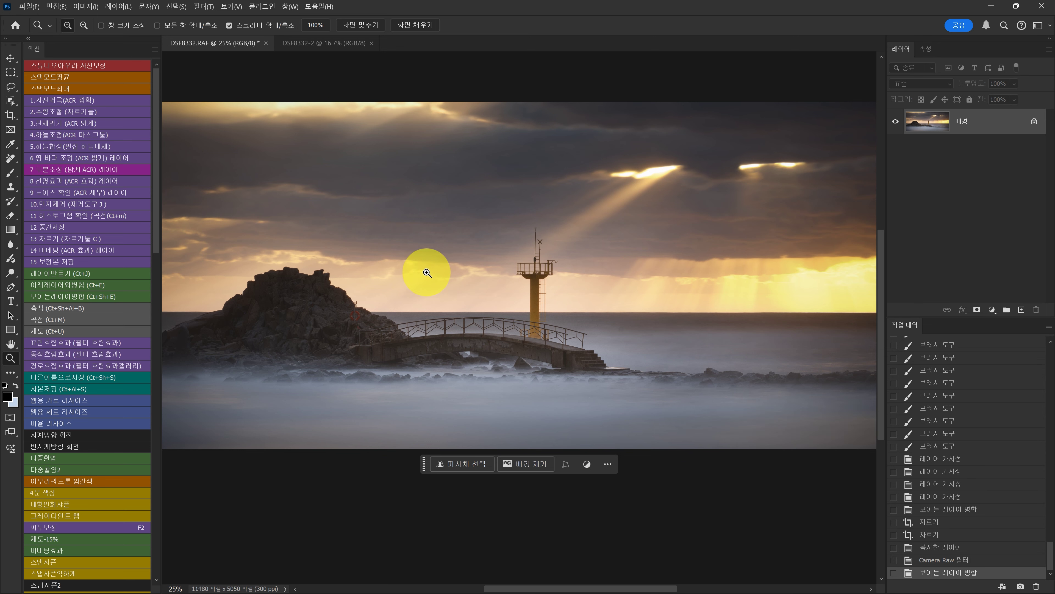
pyautogui.keyDown('alt'); pyautogui.click(414, 265); pyautogui.keyUp('alt')
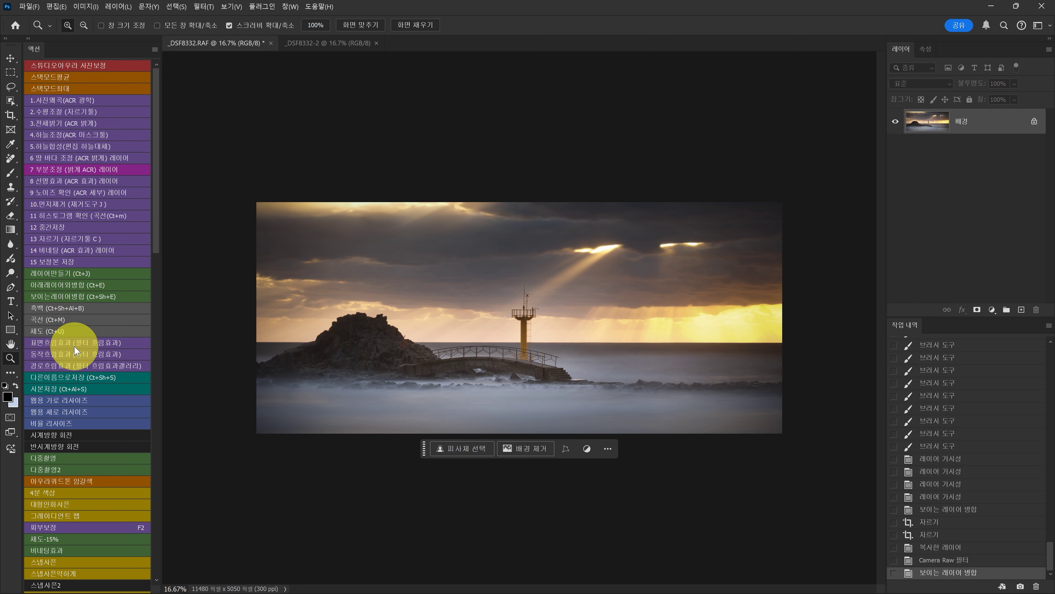
# Create a duplicate layer with a Surface Blur effect, hidden behind a black layer mask
pyautogui.click(204, 6)
pyautogui.moveTo(242, 253)
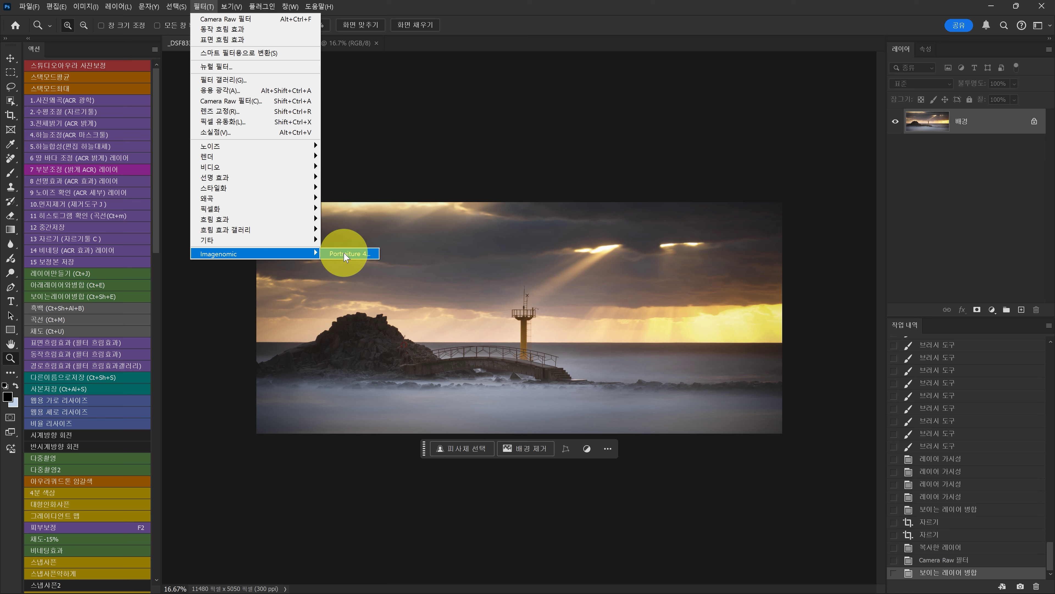
pyautogui.click(54, 347)
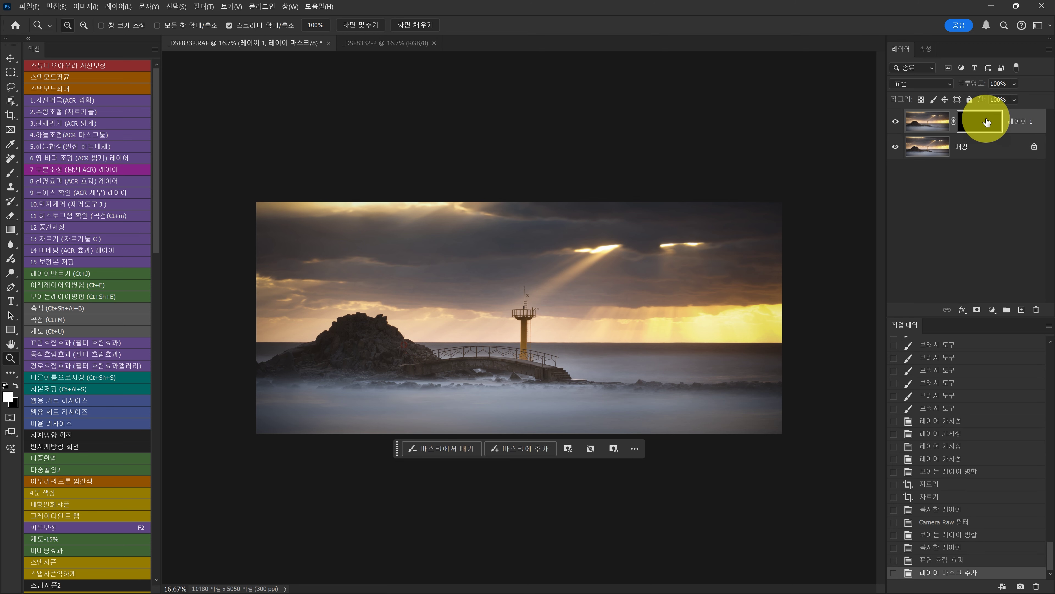
# Paint the surface blur in over the whole foreground sea with a large white brush at 20% opacity on the layer mask
pyautogui.click(415, 410)
pyautogui.click(430, 408)
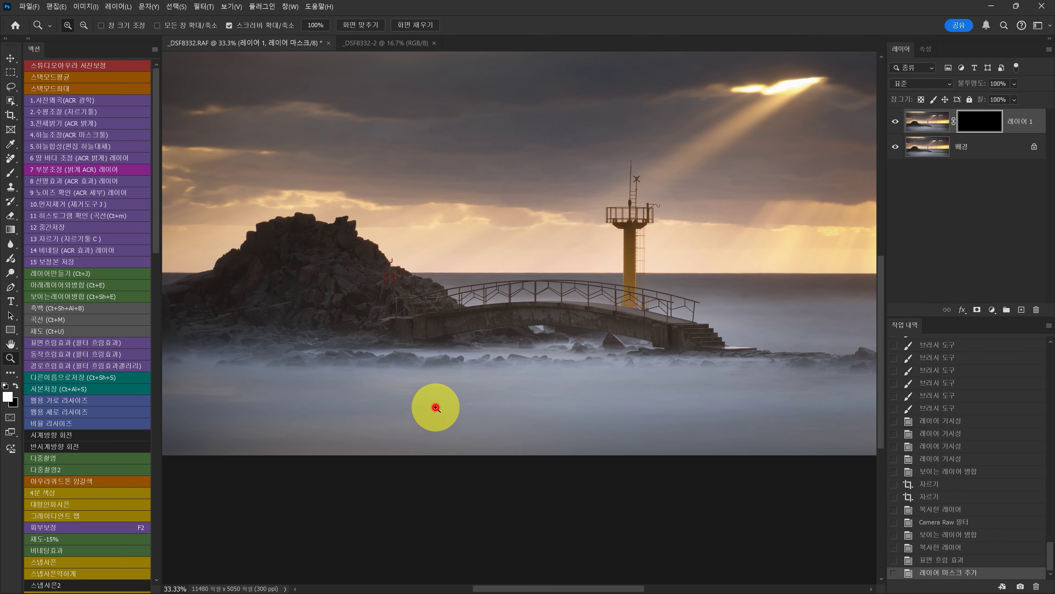
pyautogui.click(426, 391)
pyautogui.keyDown('alt'); pyautogui.click(482, 397); pyautogui.keyUp('alt')
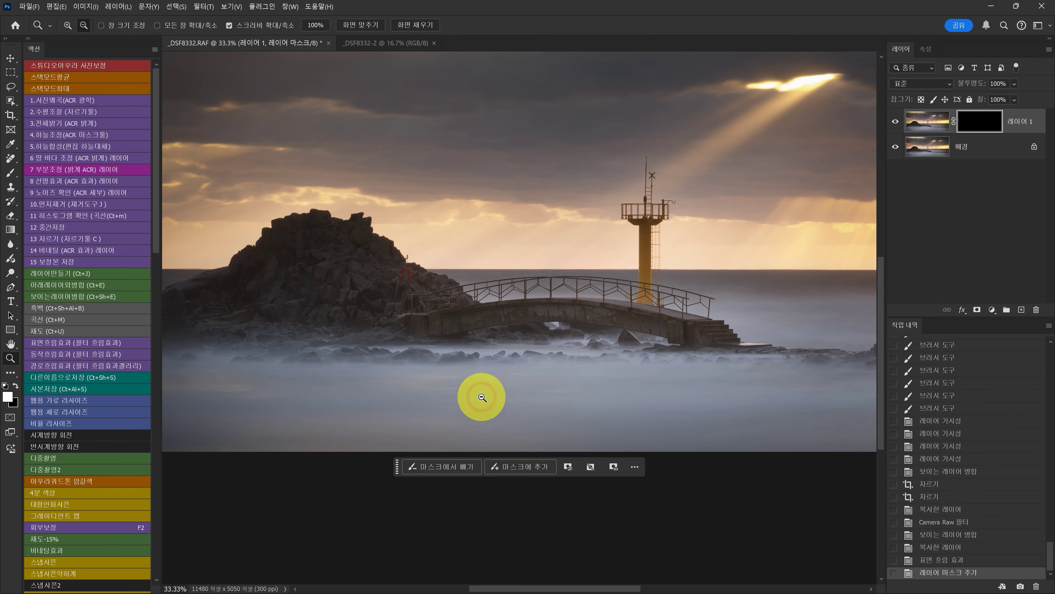
pyautogui.keyDown('alt'); pyautogui.click(437, 406); pyautogui.keyUp('alt')
pyautogui.press('b')
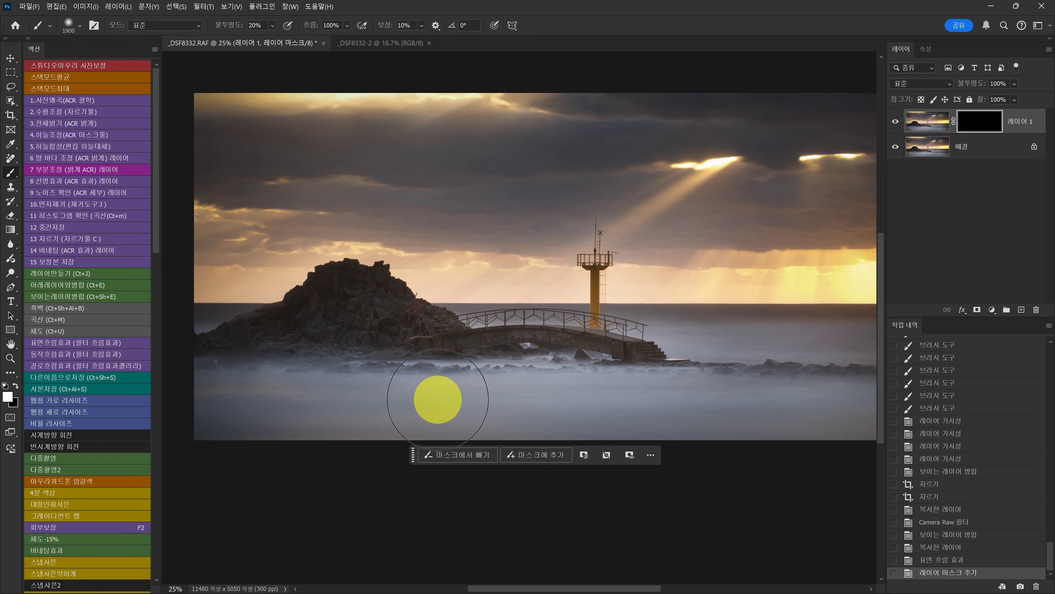
pyautogui.moveTo(384, 428); pyautogui.dragTo(347, 422)
pyautogui.moveTo(347, 423)
pyautogui.mouseDown()
pyautogui.moveTo(614, 406)
pyautogui.moveTo(338, 411)
pyautogui.mouseUp()
pyautogui.moveTo(398, 411)
pyautogui.mouseDown()
pyautogui.moveTo(604, 413)
pyautogui.moveTo(393, 409)
pyautogui.mouseUp()
pyautogui.press(']')
pyautogui.press(']')
pyautogui.moveTo(395, 408)
pyautogui.mouseDown()
pyautogui.moveTo(654, 418)
pyautogui.moveTo(864, 411)
pyautogui.mouseUp()
pyautogui.moveTo(864, 411); pyautogui.dragTo(711, 415)
pyautogui.moveTo(711, 415); pyautogui.dragTo(815, 417)
pyautogui.moveTo(815, 417); pyautogui.dragTo(622, 411)
pyautogui.press('space')
pyautogui.moveTo(675, 391); pyautogui.dragTo(436, 377)
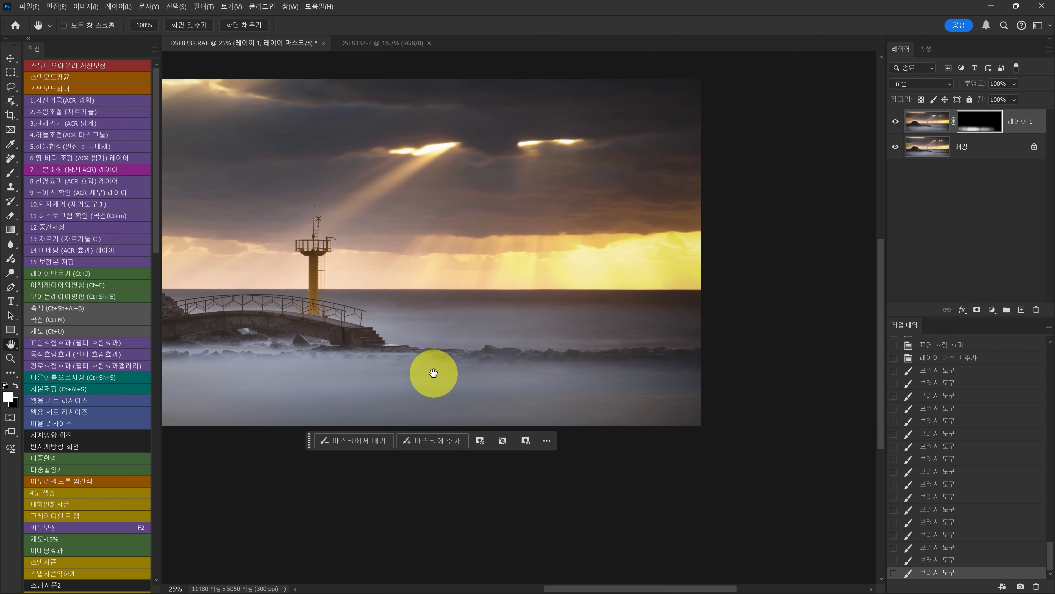
pyautogui.moveTo(388, 407)
pyautogui.mouseDown()
pyautogui.moveTo(689, 413)
pyautogui.moveTo(545, 419)
pyautogui.mouseUp()
pyautogui.moveTo(546, 419); pyautogui.dragTo(758, 413)
pyautogui.moveTo(758, 413); pyautogui.dragTo(483, 414)
# Compare the foreground sea up close with the surface-blurred layer shown and hidden
pyautogui.press('z')
pyautogui.keyDown('alt'); pyautogui.click(562, 385); pyautogui.keyUp('alt')
pyautogui.click(561, 386)
pyautogui.click(506, 419)
pyautogui.click(504, 420)
pyautogui.click(895, 121)
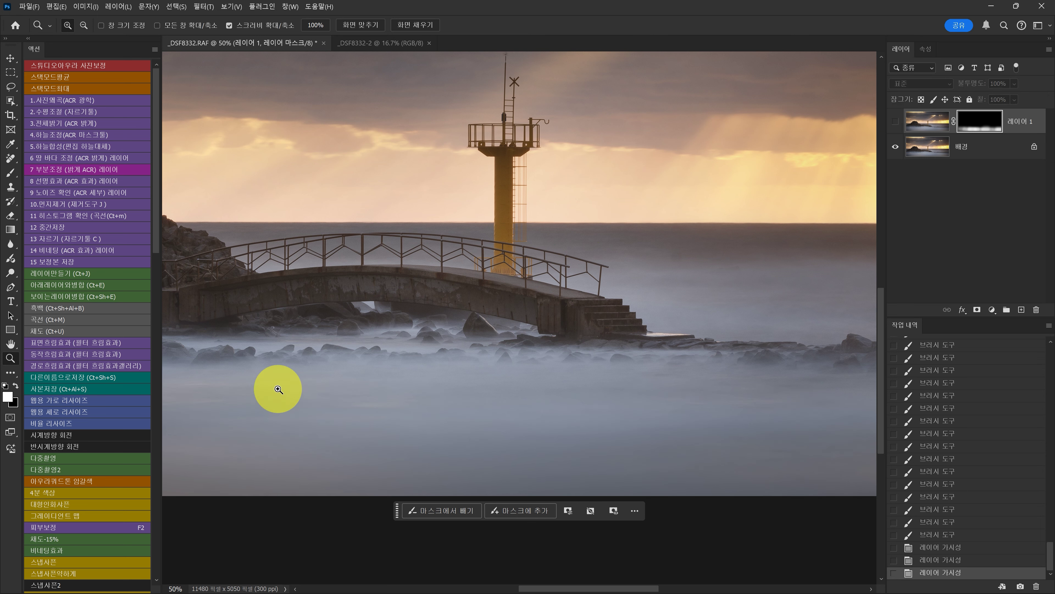
pyautogui.click(328, 418)
pyautogui.click(337, 438)
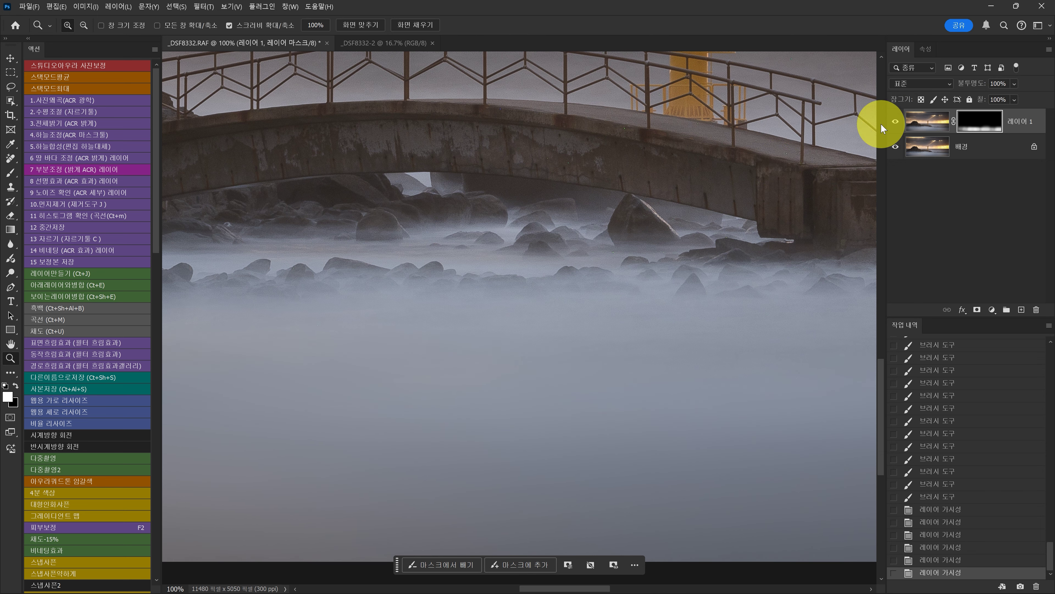
pyautogui.keyDown('alt'); pyautogui.click(529, 343); pyautogui.keyUp('alt')
pyautogui.keyDown('alt'); pyautogui.click(528, 343); pyautogui.keyUp('alt')
pyautogui.keyDown('alt'); pyautogui.click(528, 343); pyautogui.keyUp('alt')
pyautogui.keyDown('alt'); pyautogui.click(528, 344); pyautogui.keyUp('alt')
pyautogui.keyDown('alt'); pyautogui.click(529, 344); pyautogui.keyUp('alt')
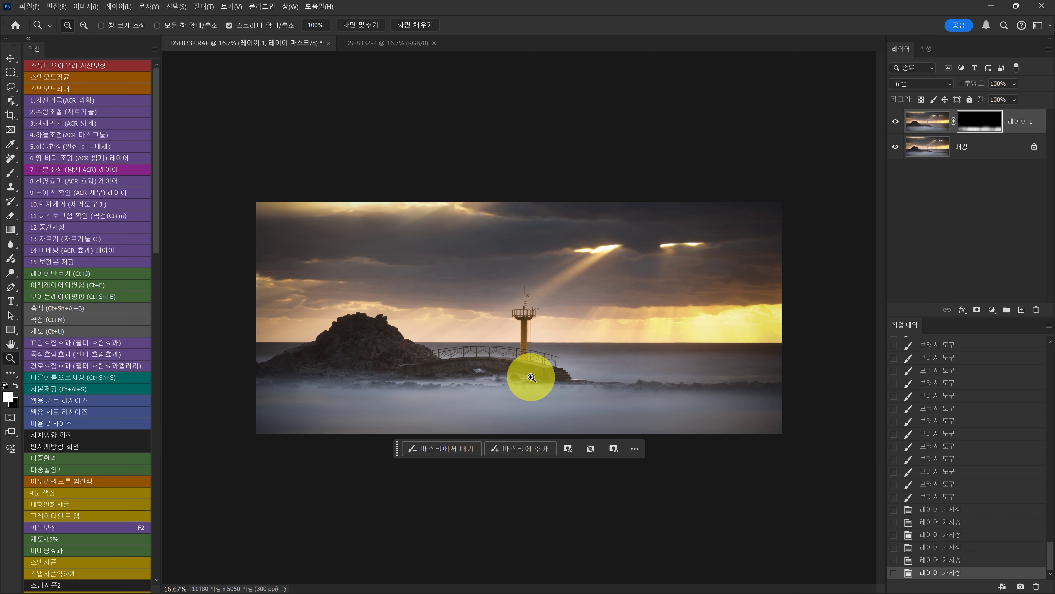
# Merge the visible layers and save the finished photo as a JPEG named _DSF8332-1
pyautogui.hotkey('ctrl', 'shift', 'e')
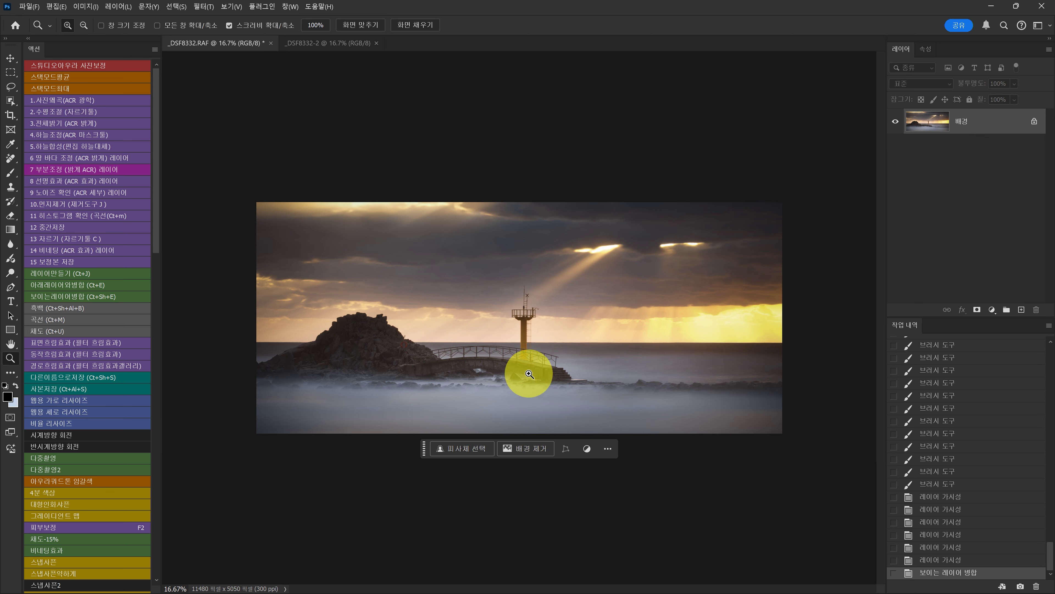
pyautogui.click(52, 262)
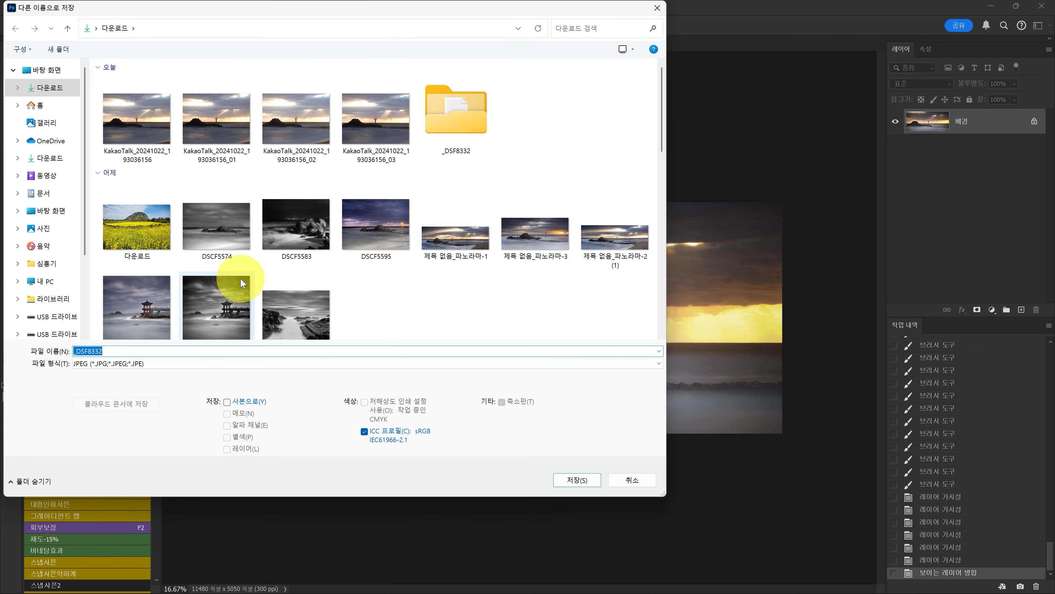
pyautogui.click(113, 350)
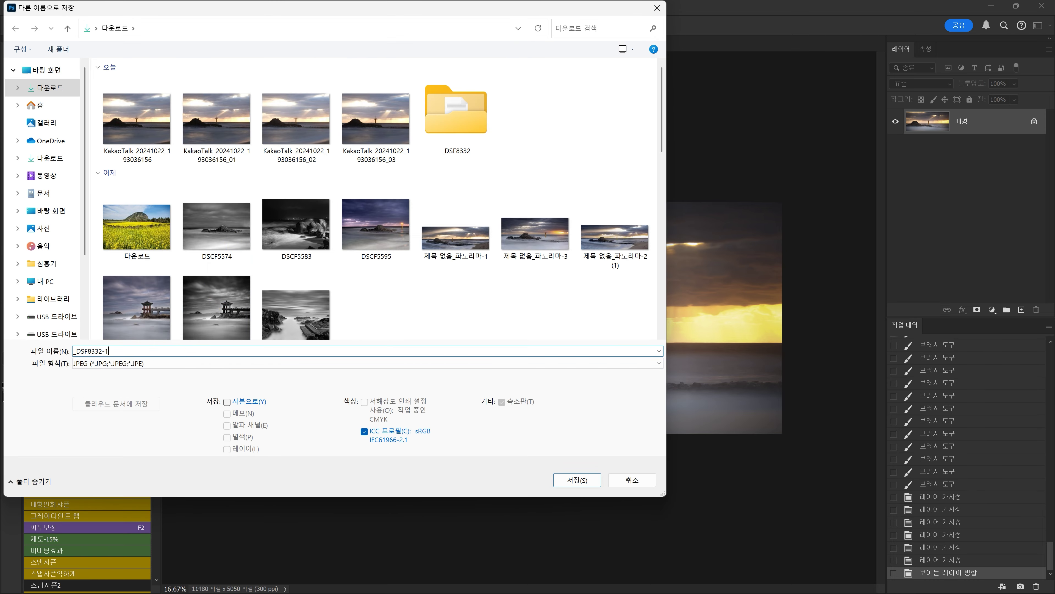
pyautogui.press('Return')
pyautogui.press('Return')
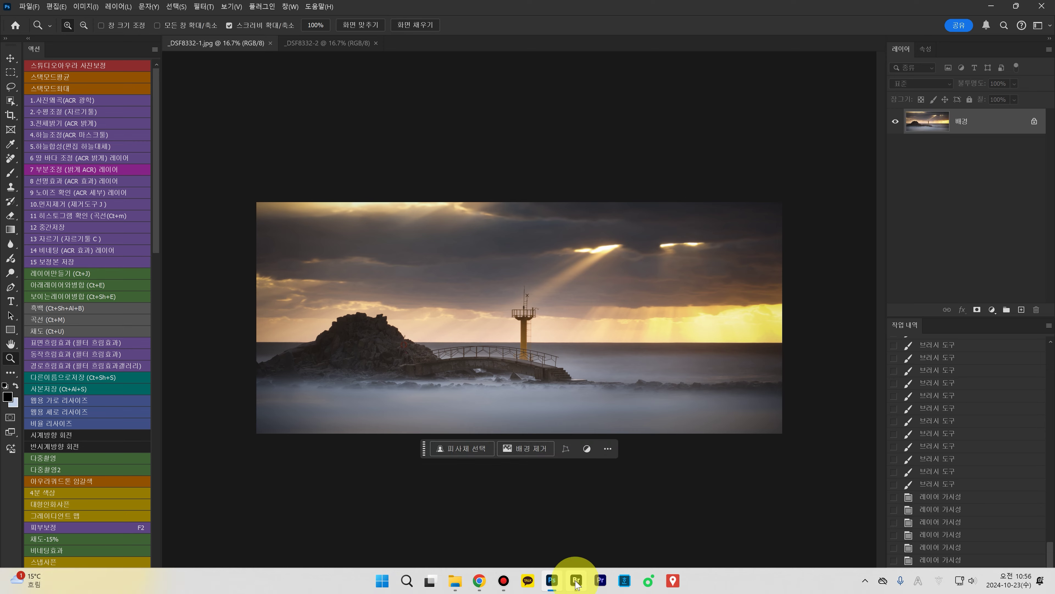
# Switch to Bridge and examine _DSF8332-1.jpg full screen, checking the lighthouse and bridge details at close range
pyautogui.click(576, 589)
pyautogui.click(980, 126)
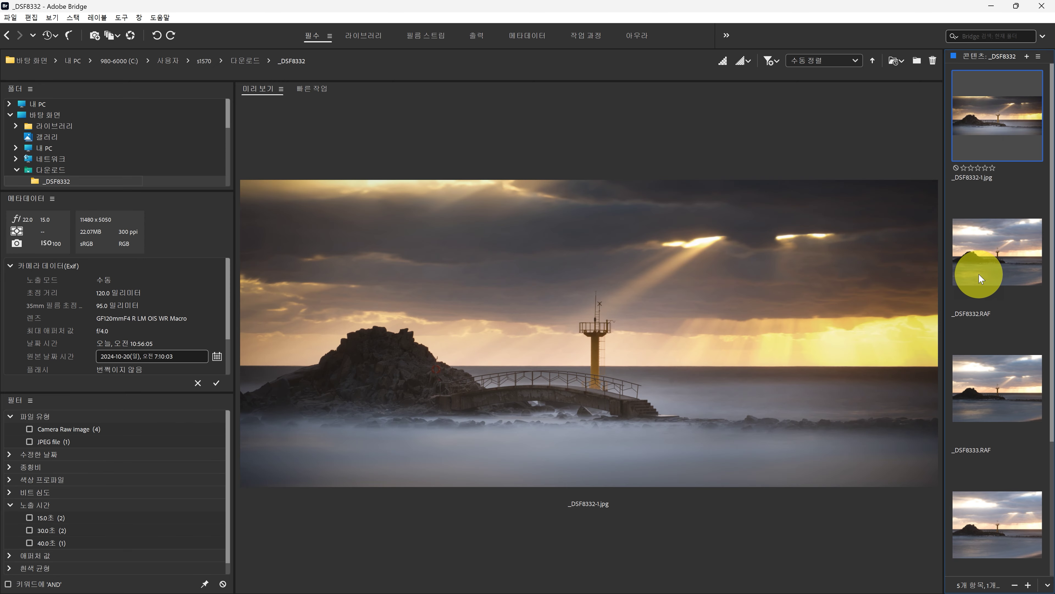
pyautogui.press('space')
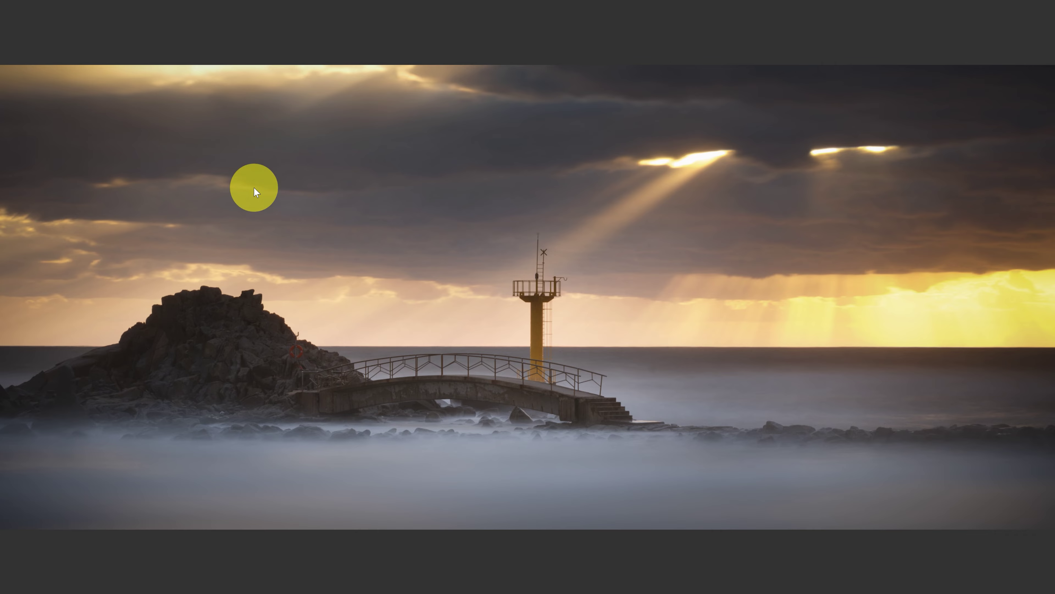
pyautogui.doubleClick(607, 408)
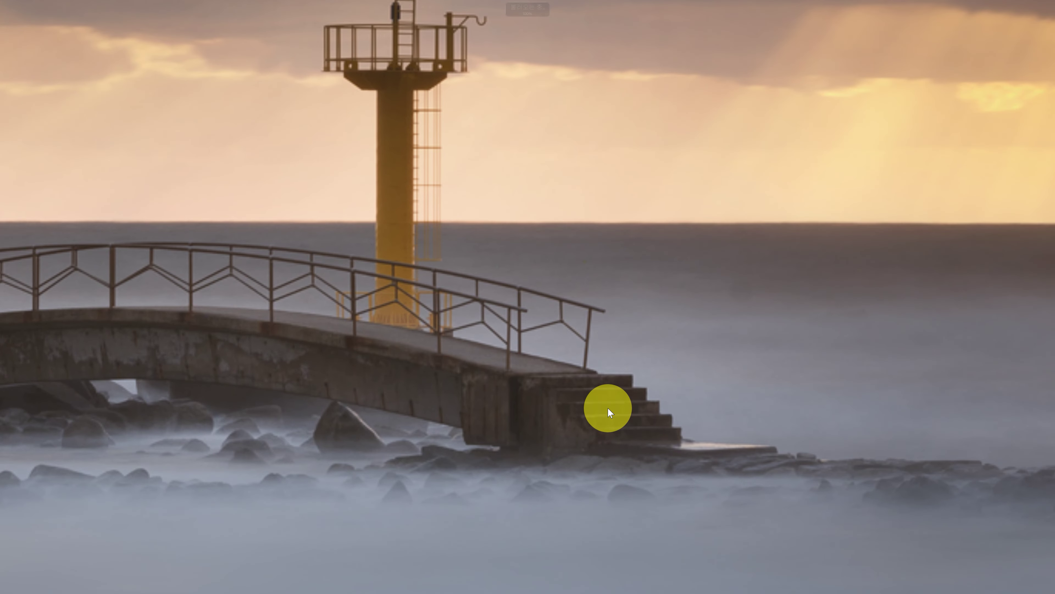
pyautogui.doubleClick(607, 408)
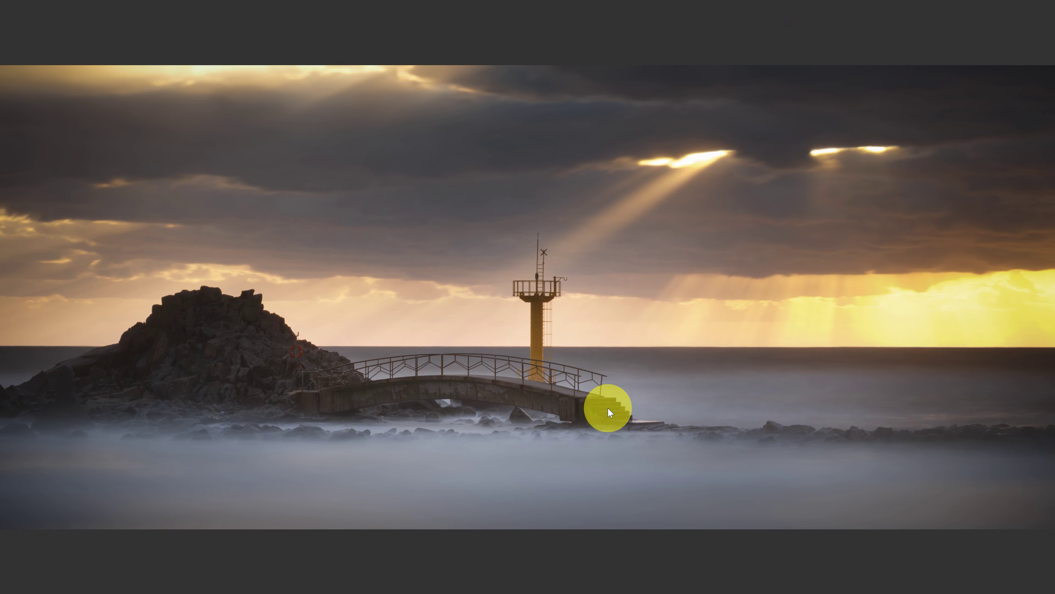
pyautogui.doubleClick(607, 408)
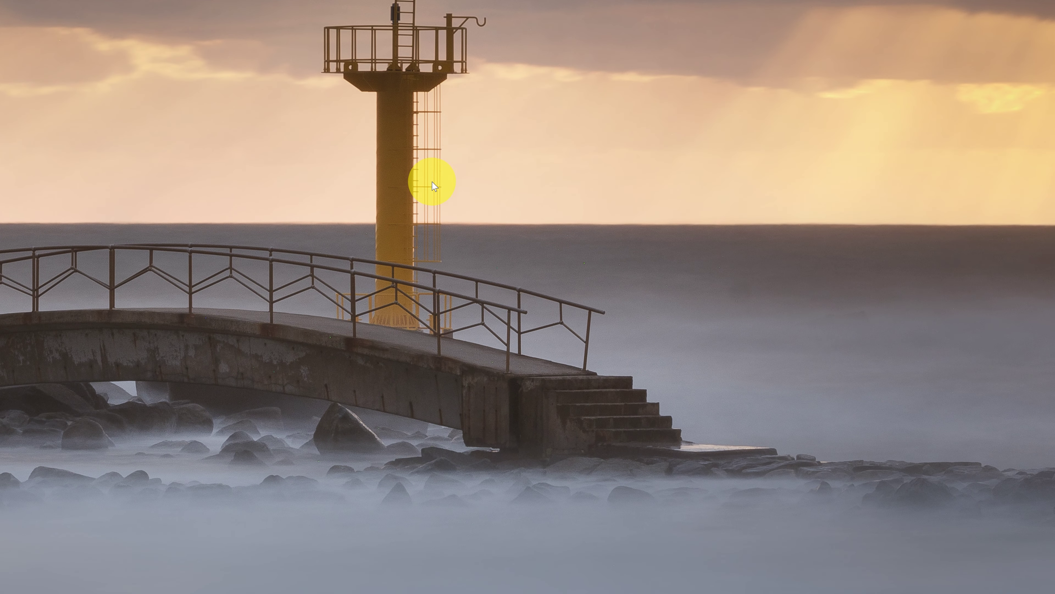
pyautogui.click(541, 400)
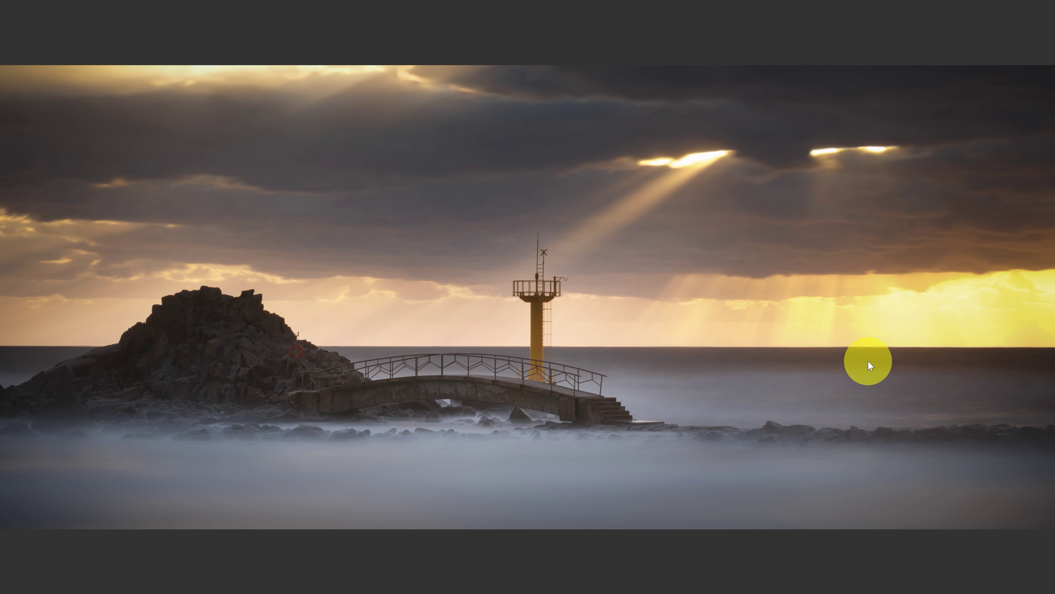
# Compare the finished JPEG full screen with the unedited RAW photo, alternating between the two
pyautogui.press('Left')
pyautogui.press('\\')
pyautogui.press('\\')
pyautogui.press('\\')
pyautogui.press('\\')
pyautogui.press('\\')
pyautogui.press('\\')
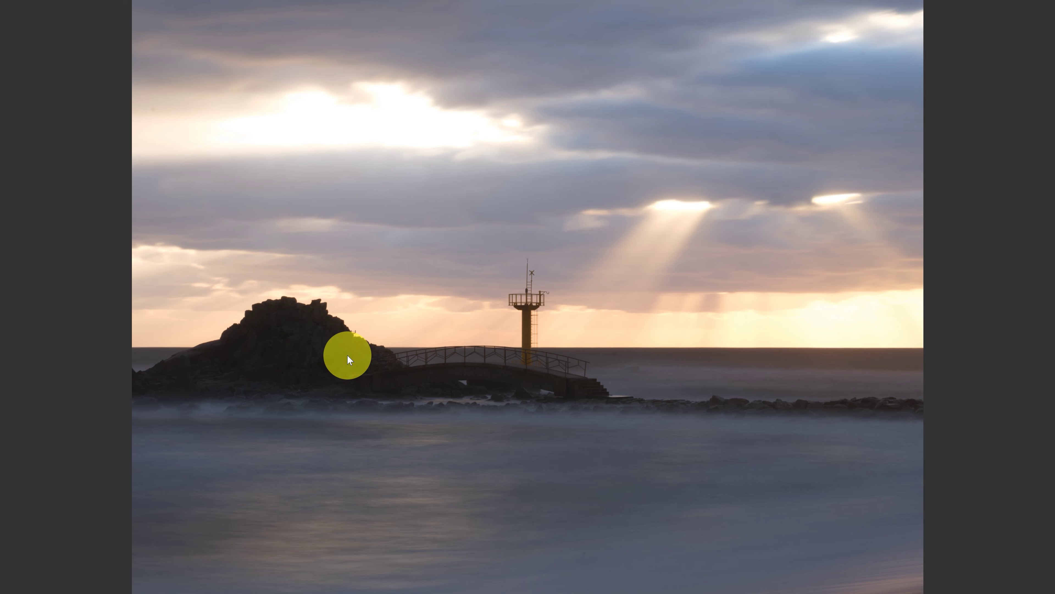
pyautogui.press('\\')
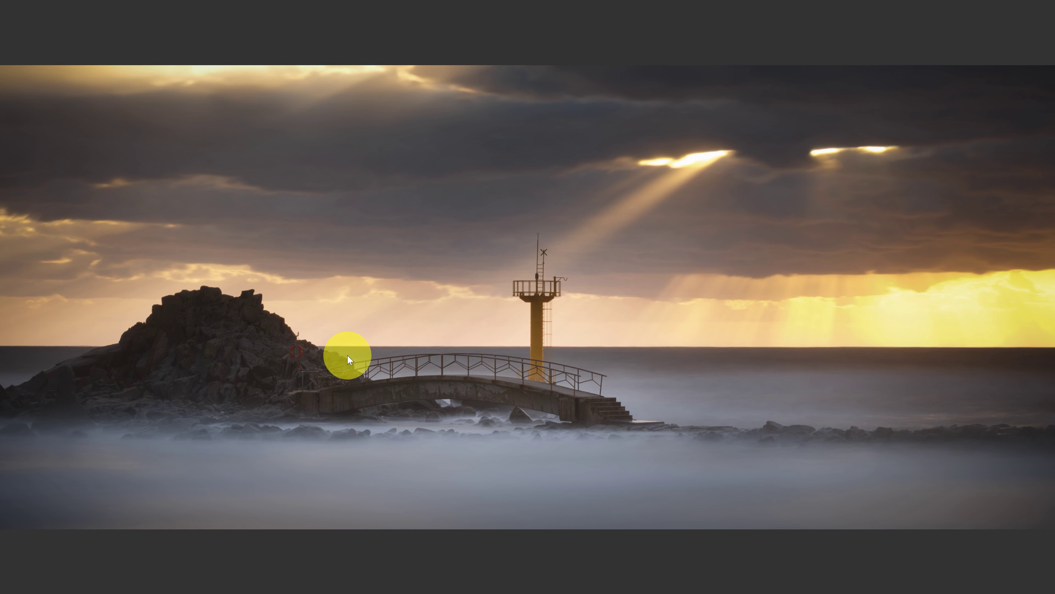
pyautogui.press('\\')
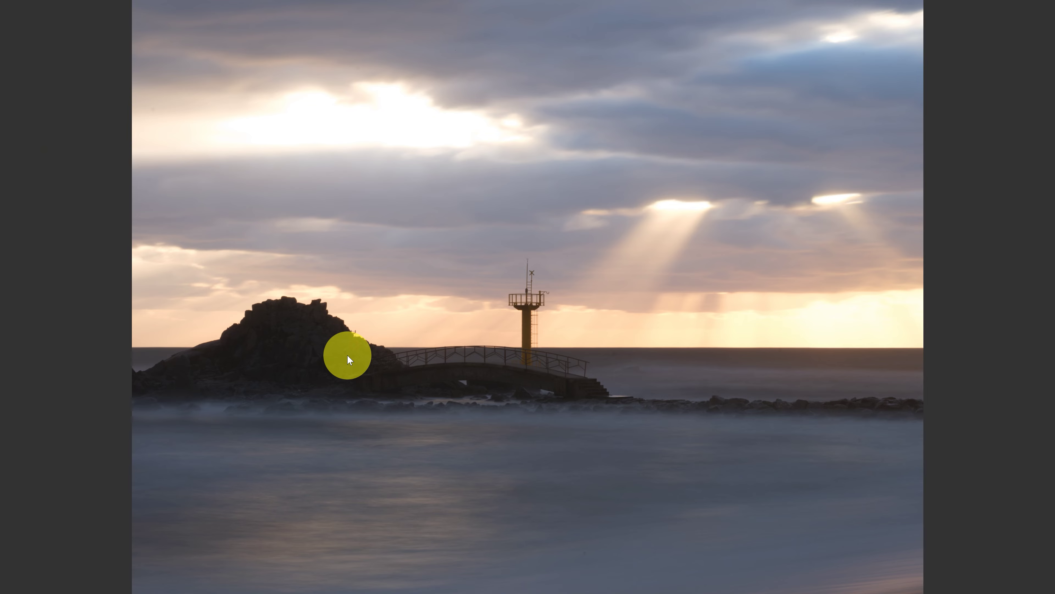
pyautogui.press('\\')
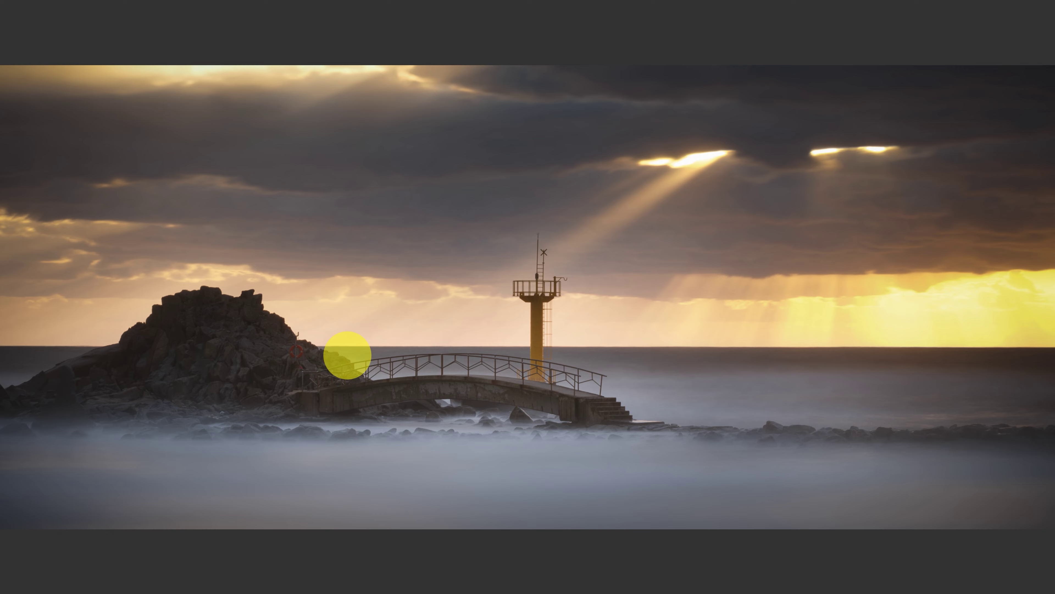
pyautogui.press('Left')
pyautogui.press('Right')
pyautogui.press('\\')
pyautogui.press('\\')
pyautogui.press('\\')
pyautogui.press('\\')
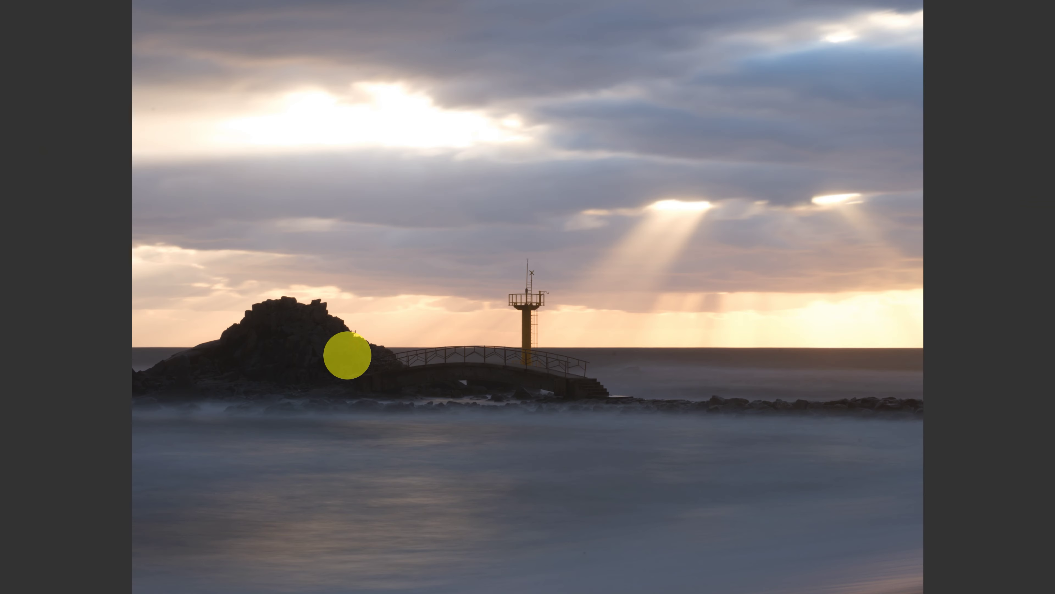
pyautogui.press('\\')
pyautogui.press('\\')
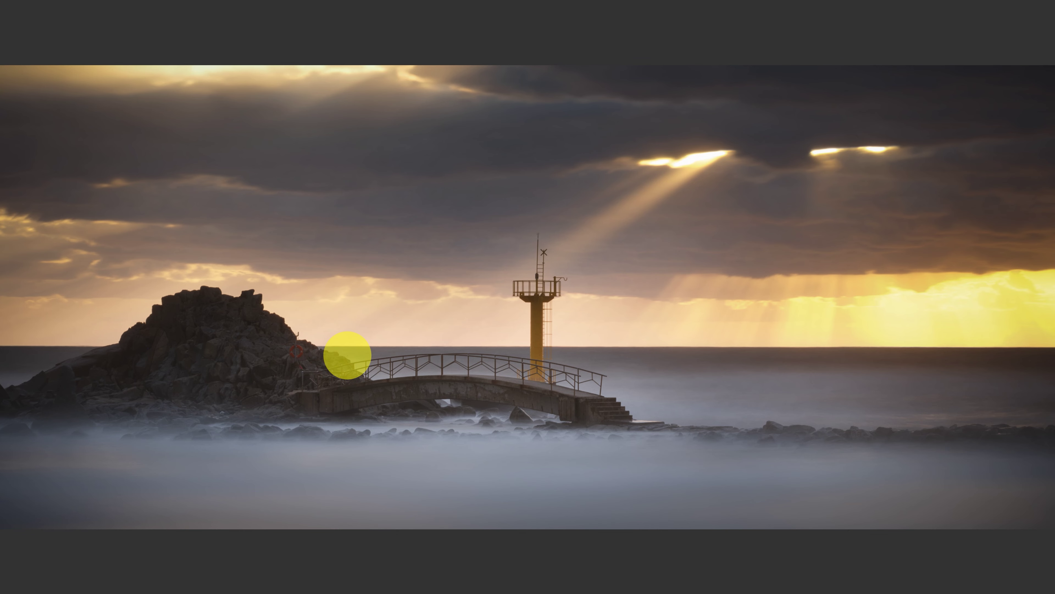